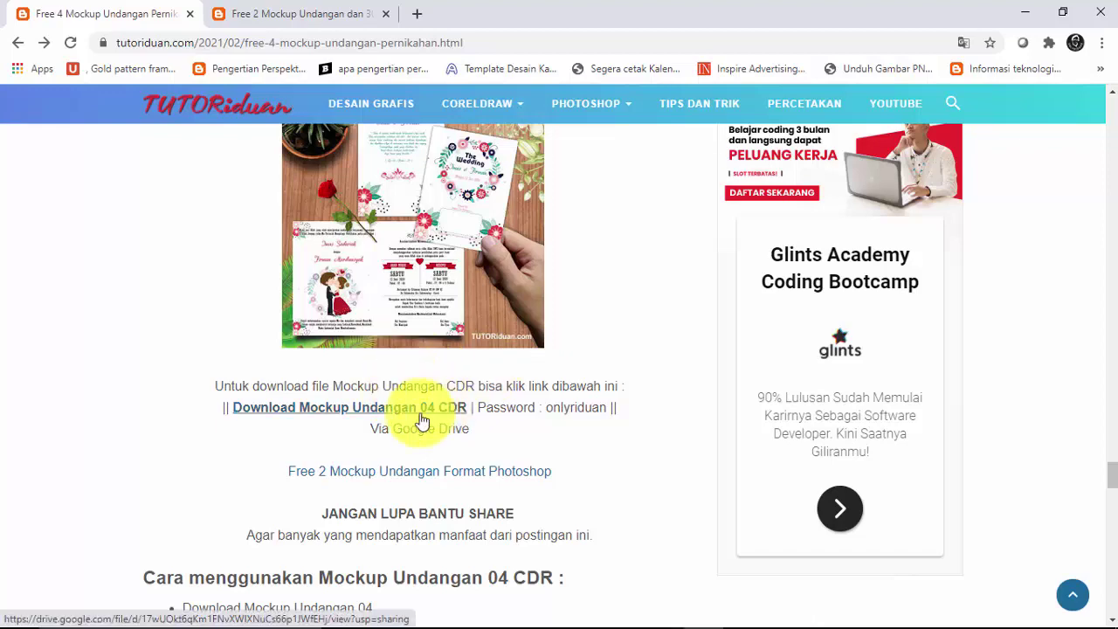
# Review the web page's instructions for preparing and using Mockup Undangan 04 CDR.
pyautogui.scroll(-3, 520, 405)
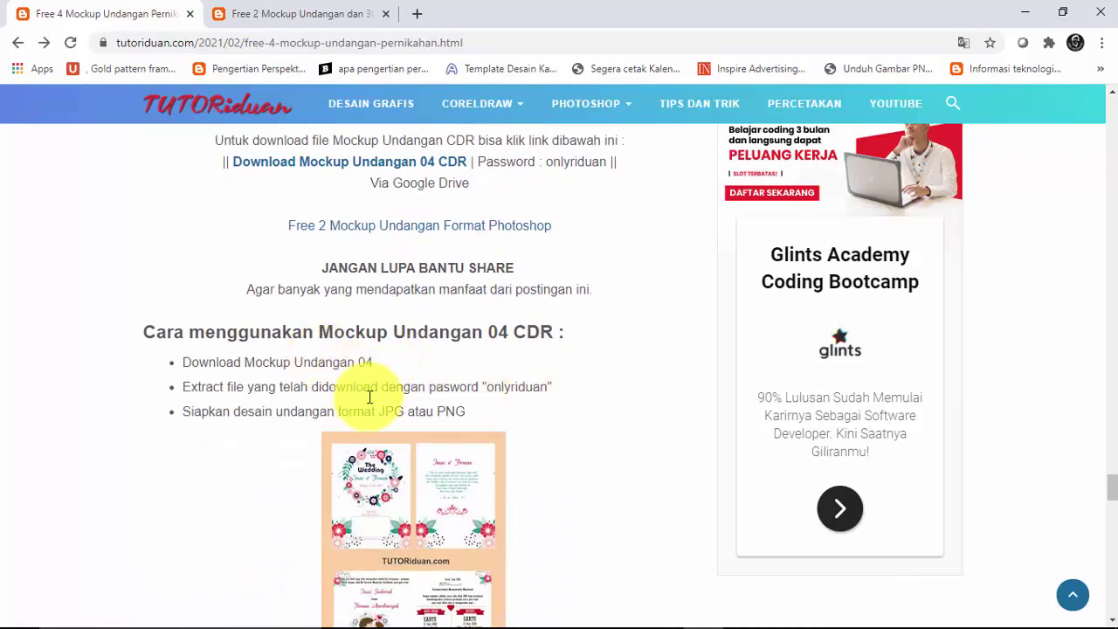
pyautogui.scroll(-3, 381, 367)
pyautogui.scroll(2, 385, 343)
pyautogui.scroll(-4, 382, 347)
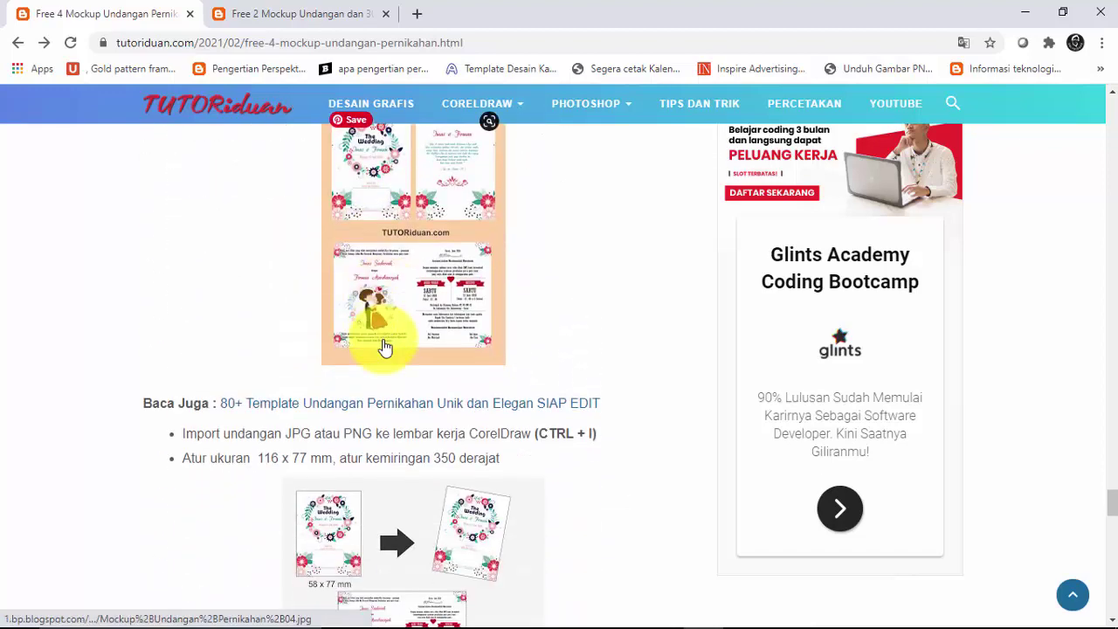
pyautogui.scroll(6, 374, 350)
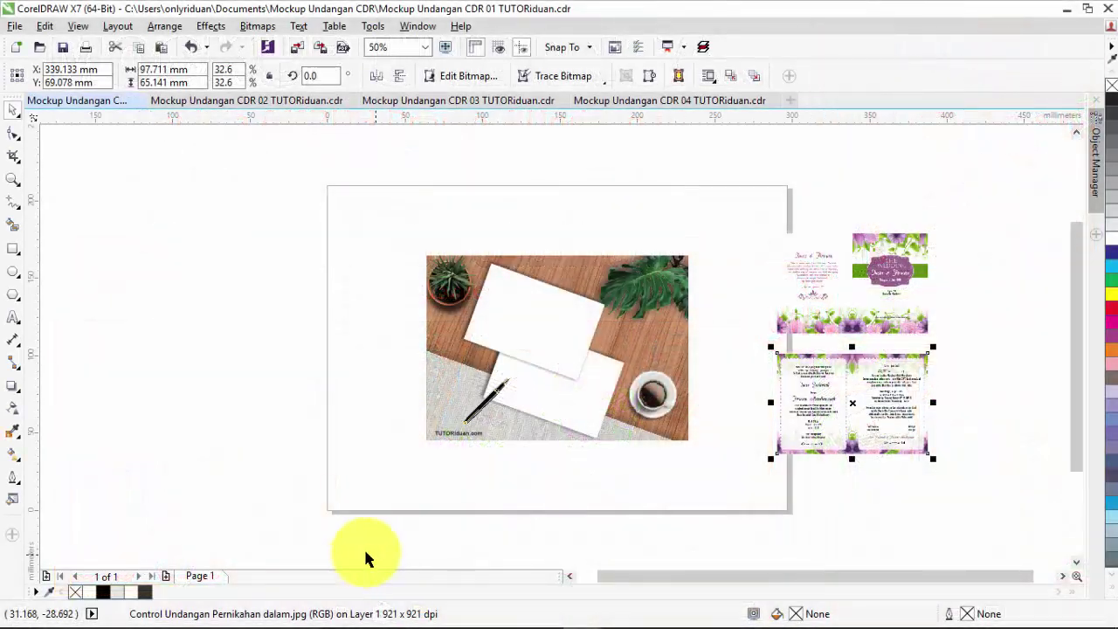
# In CorelDRAW, look through the open Mockup Undangan CDR documents and return to Mockup Undangan CDR 01.
pyautogui.click(840, 323)
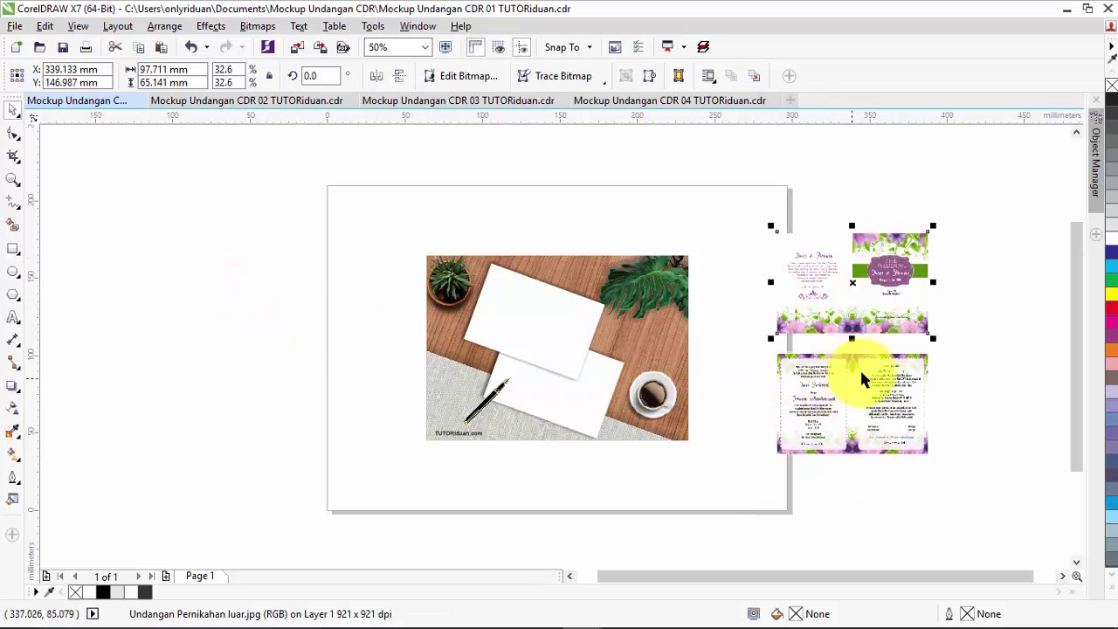
pyautogui.click(278, 101)
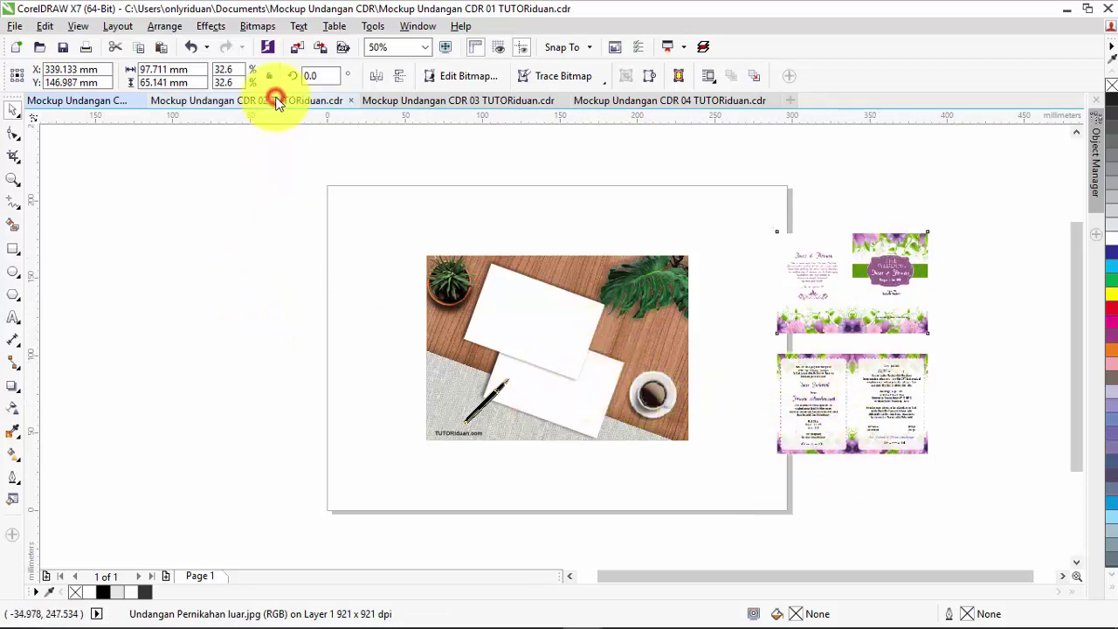
pyautogui.click(441, 99)
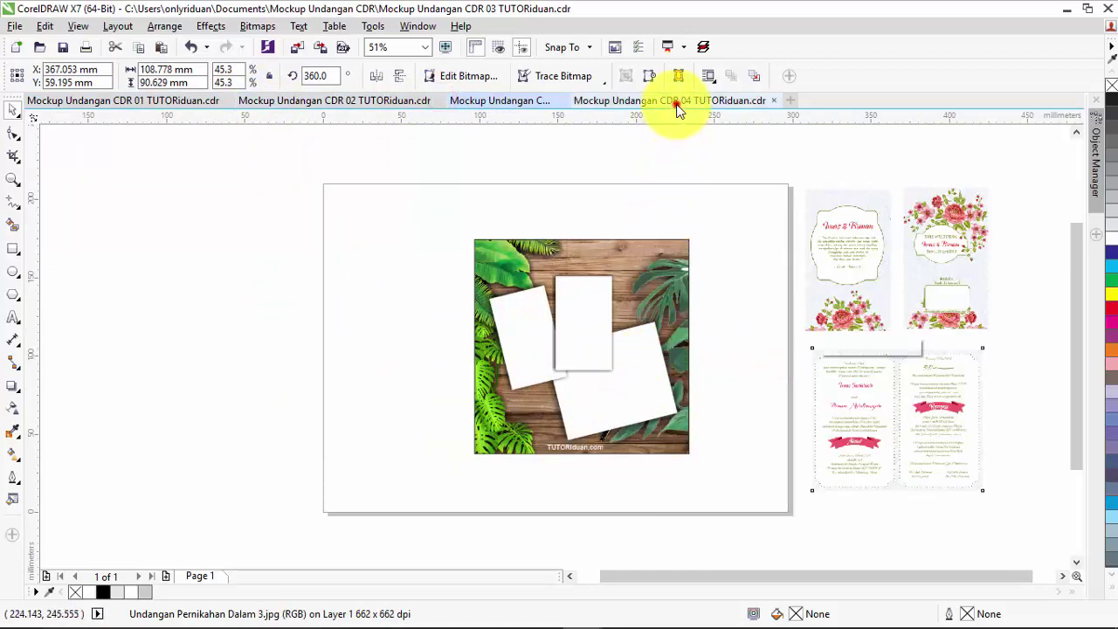
pyautogui.click(675, 101)
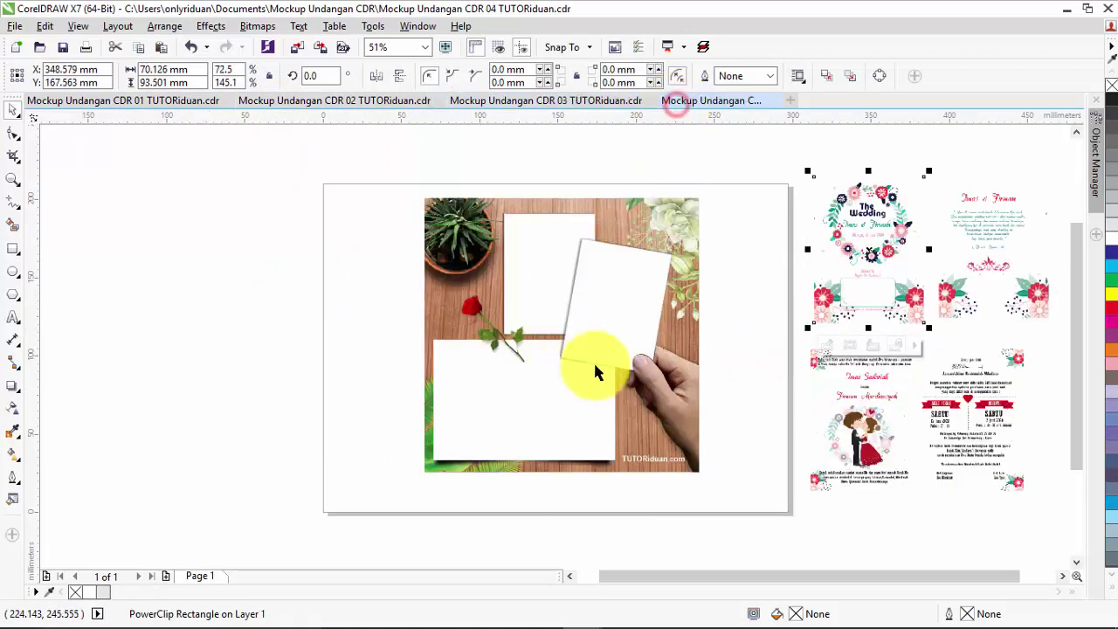
pyautogui.click(122, 101)
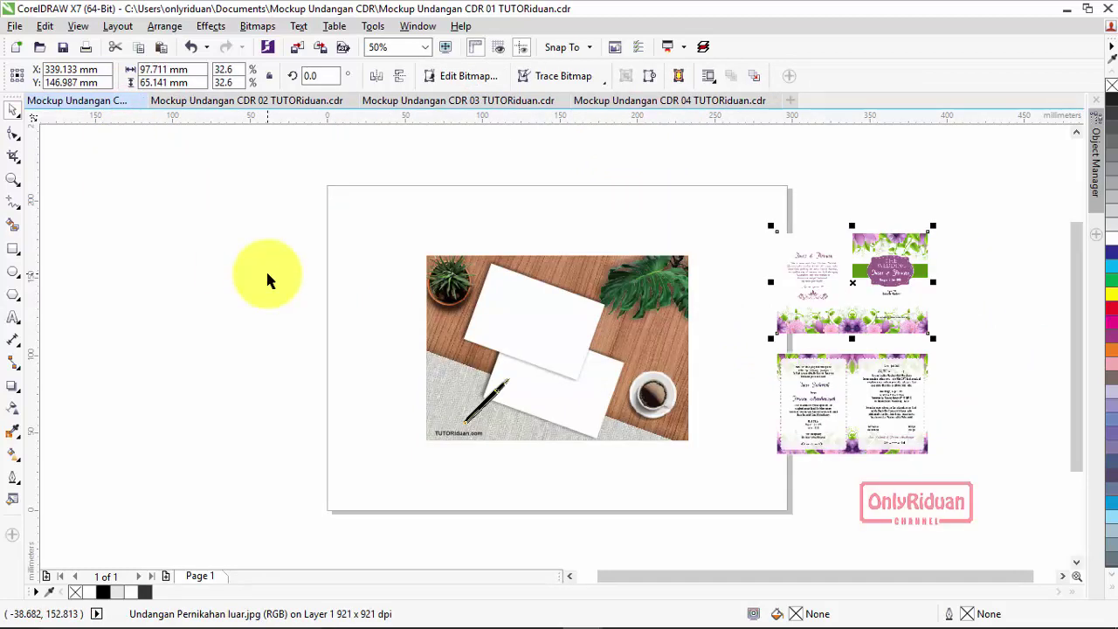
# Switch to Chrome and find the invitation size and tilt instructions for the first mockup template.
pyautogui.moveTo(499, 617)
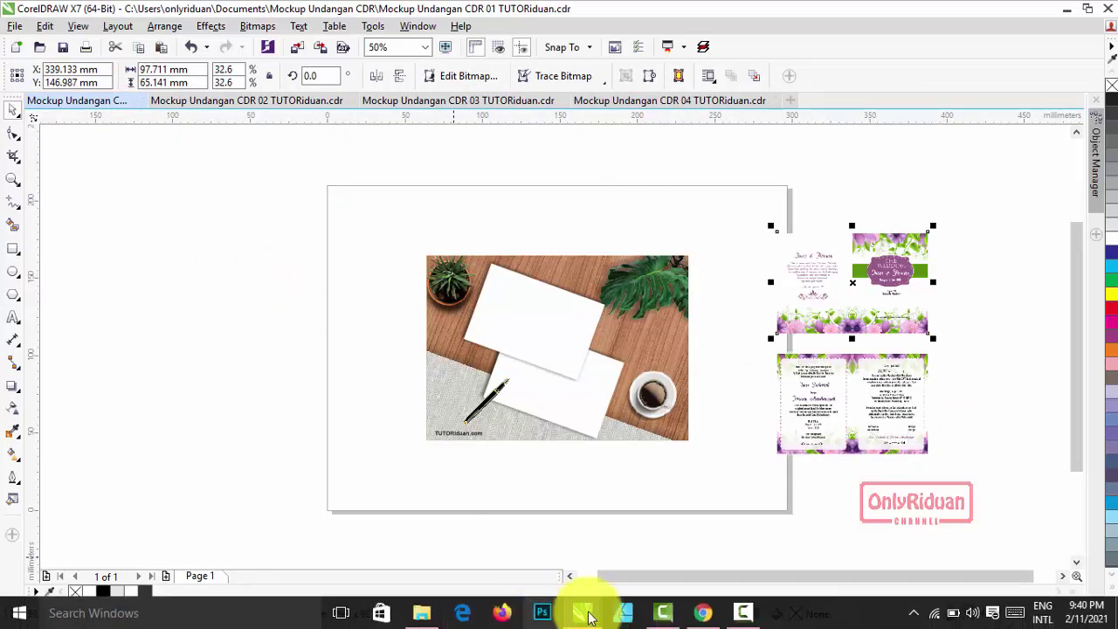
pyautogui.click(704, 613)
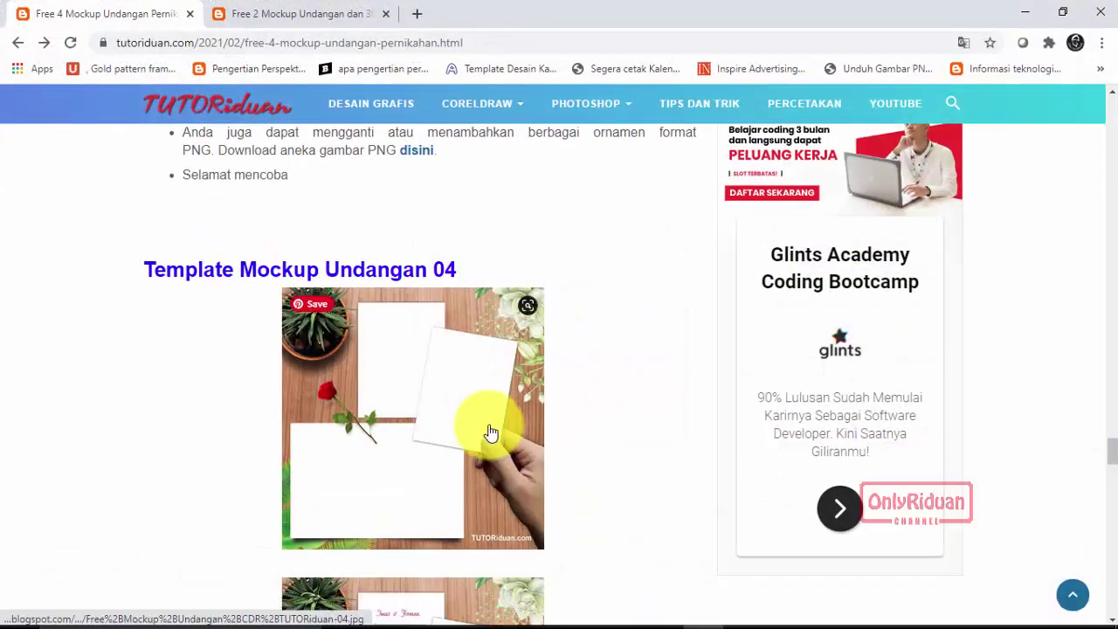
pyautogui.scroll(20, 491, 432)
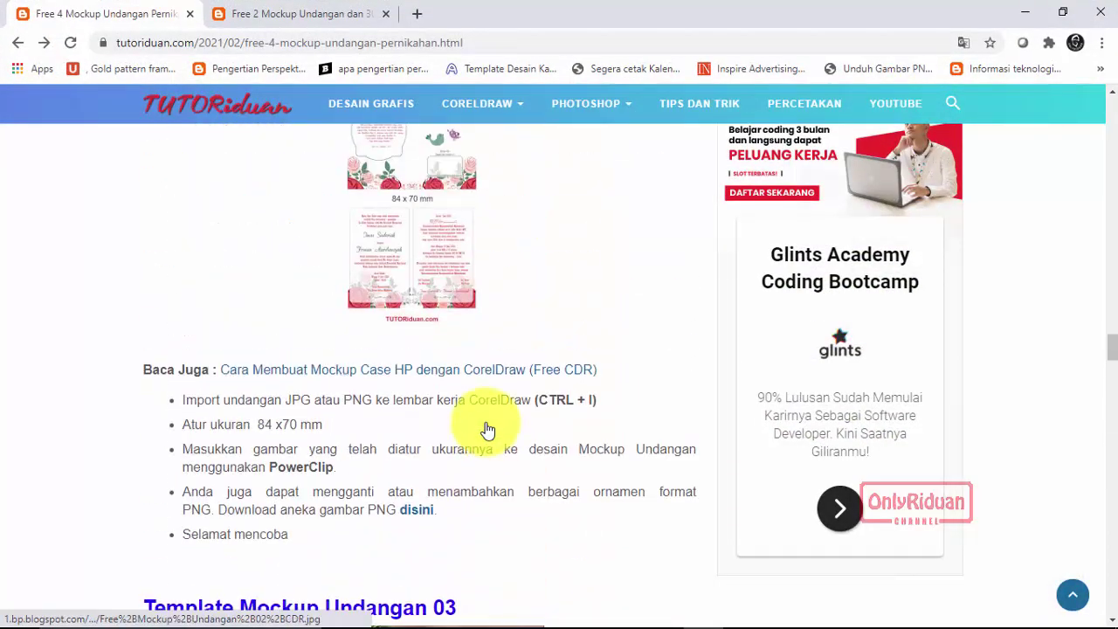
pyautogui.scroll(15, 487, 428)
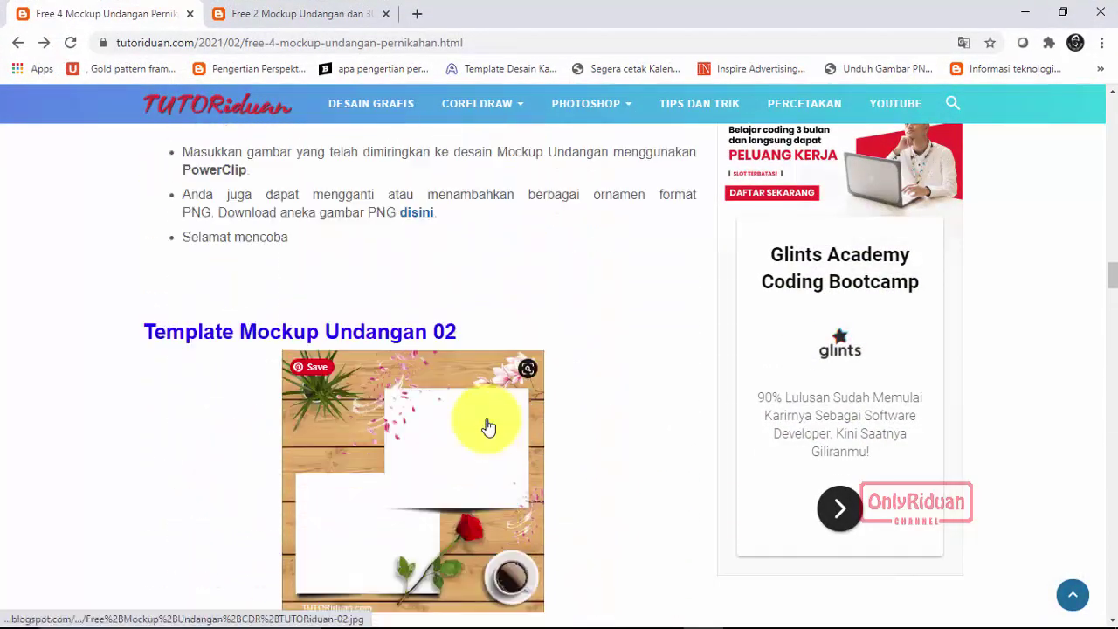
pyautogui.scroll(6, 487, 427)
pyautogui.scroll(-1, 491, 425)
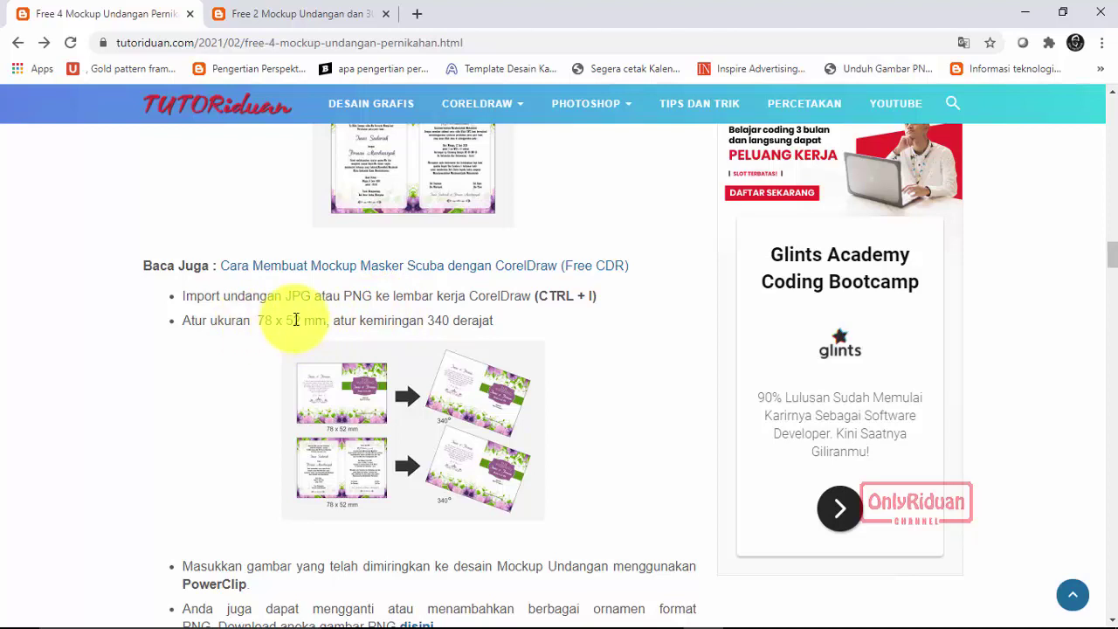
# Return to the Mockup Undangan CDR 01 document in CorelDRAW and set the drawing units to millimeters.
pyautogui.click(587, 612)
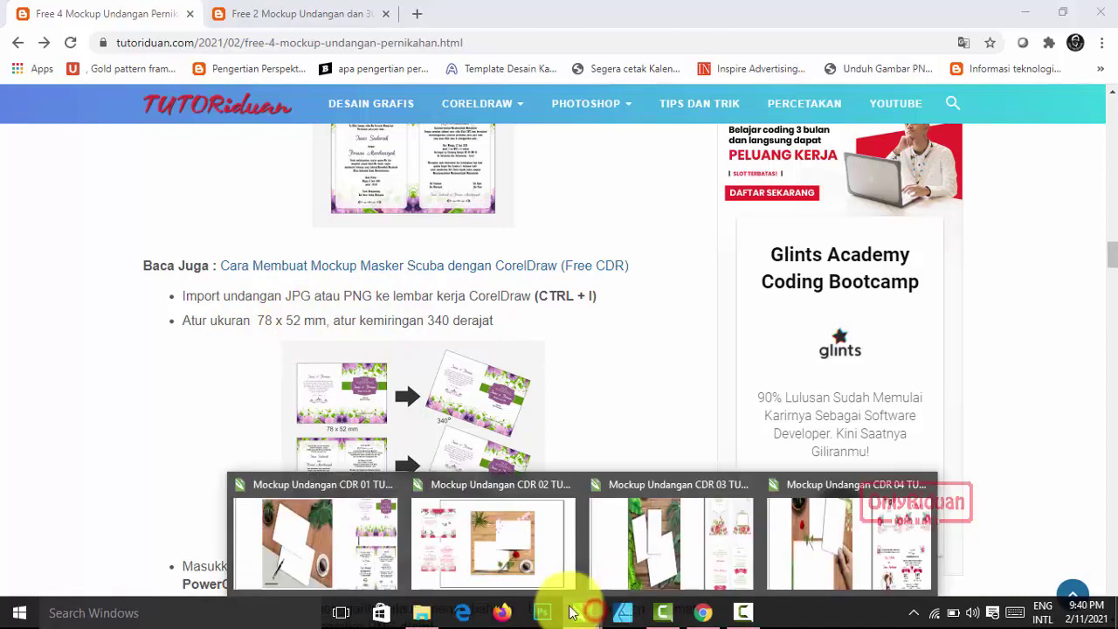
pyautogui.click(350, 536)
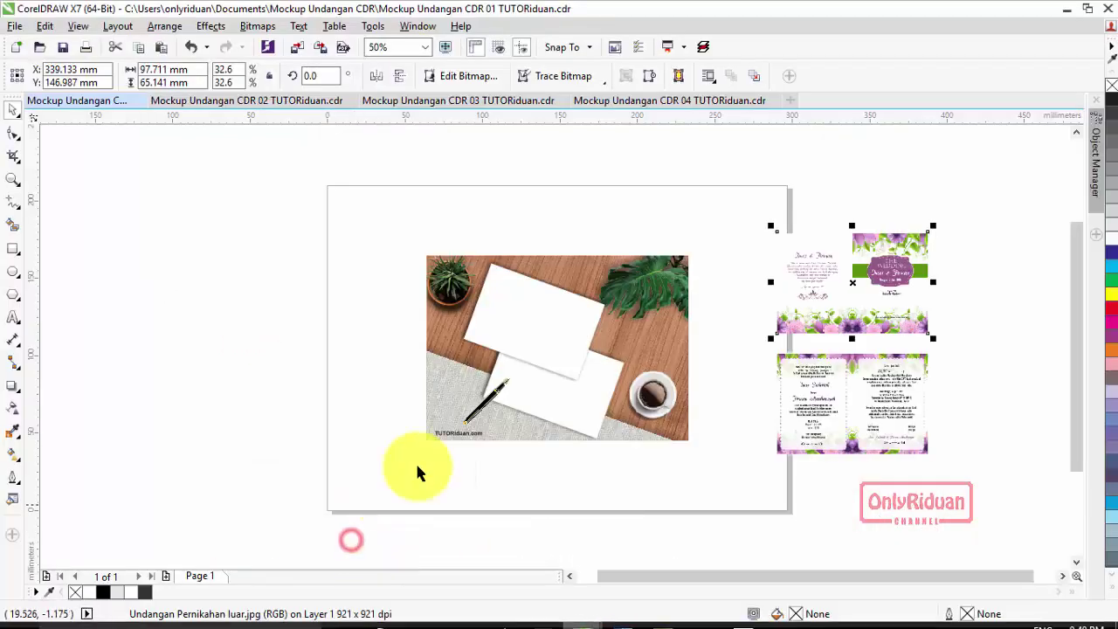
pyautogui.click(946, 472)
pyautogui.click(868, 294)
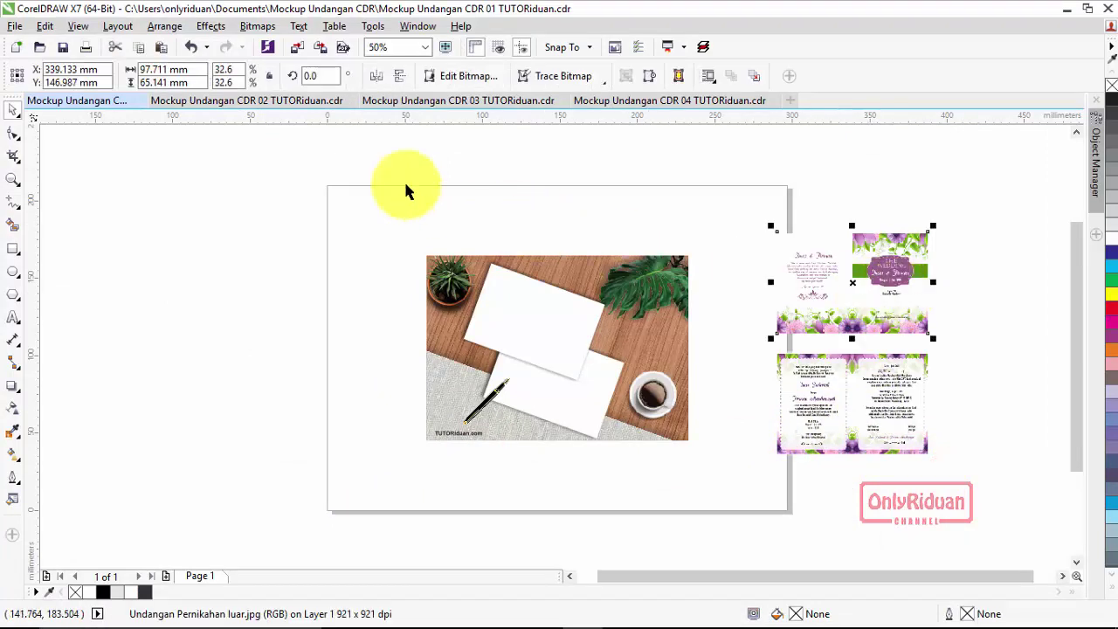
pyautogui.click(262, 217)
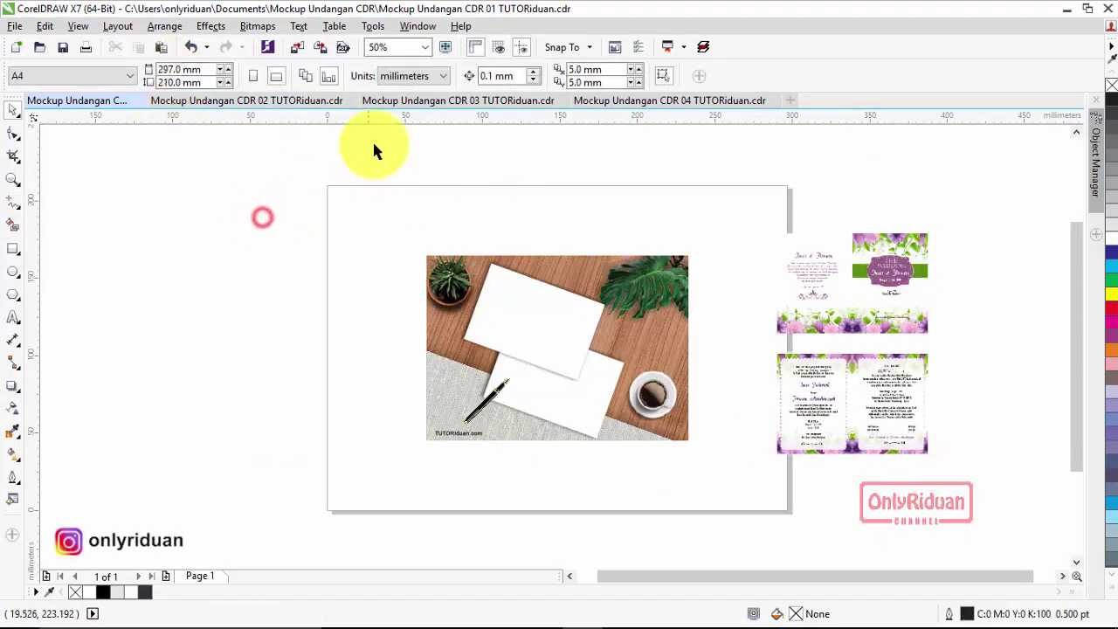
pyautogui.click(391, 79)
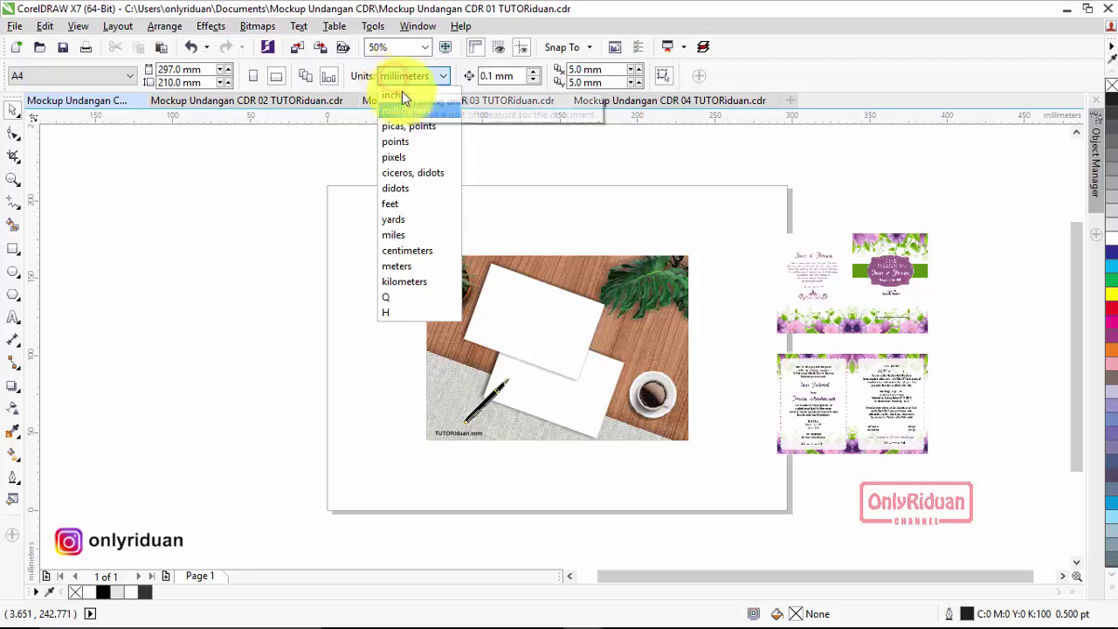
pyautogui.click(404, 111)
pyautogui.click(249, 200)
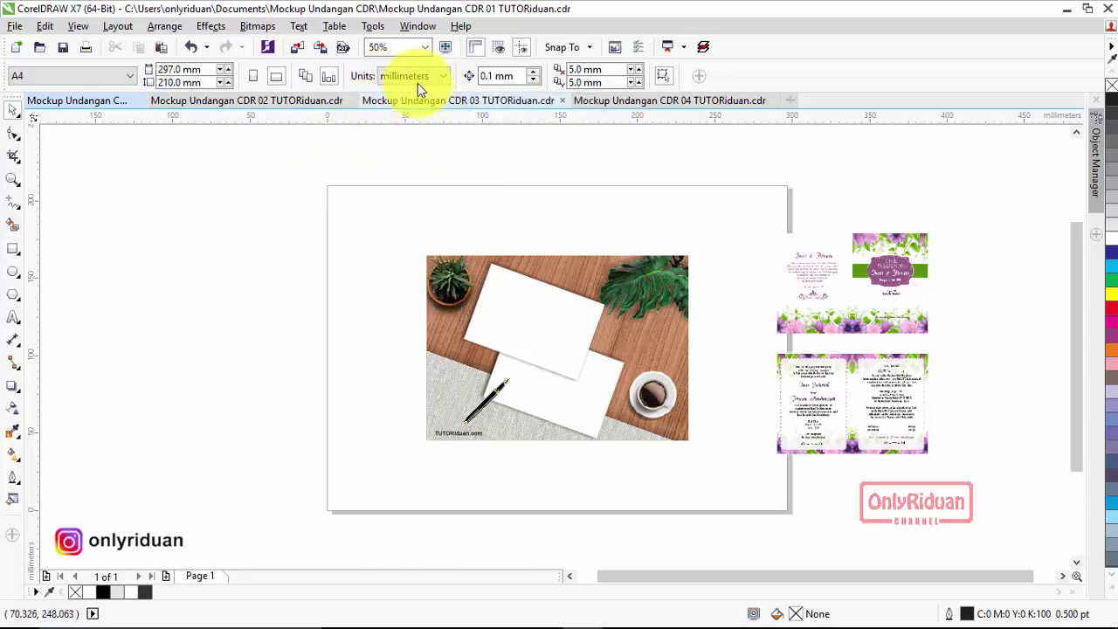
# Move both invitation images together to the empty area left of the page and deselect them.
pyautogui.click(849, 257)
pyautogui.click(166, 69)
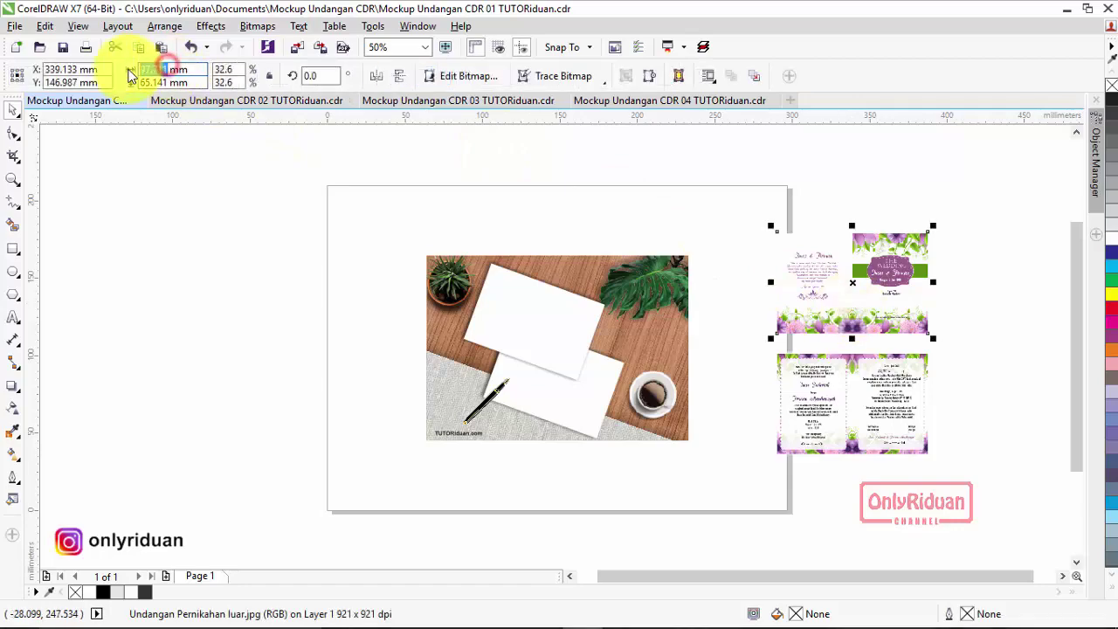
pyautogui.moveTo(746, 188); pyautogui.dragTo(881, 374)
pyautogui.moveTo(861, 279); pyautogui.dragTo(210, 201)
pyautogui.click(353, 218)
# Resize the outer invitation image to 78 x 52 mm and move it beside the mockup photo.
pyautogui.click(166, 188)
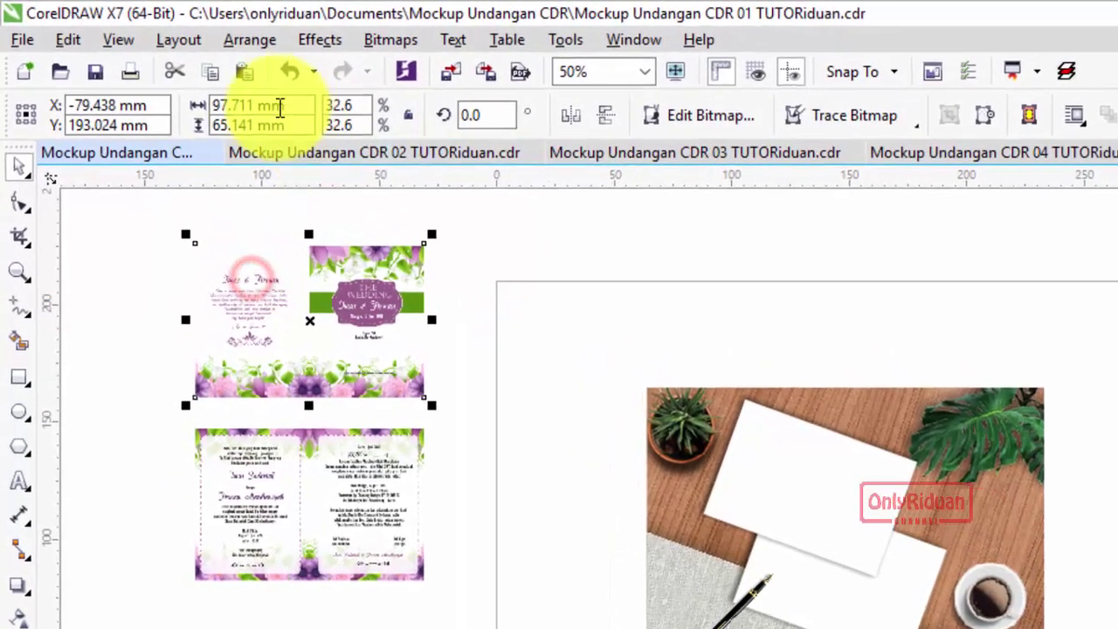
pyautogui.moveTo(209, 86); pyautogui.dragTo(171, 87)
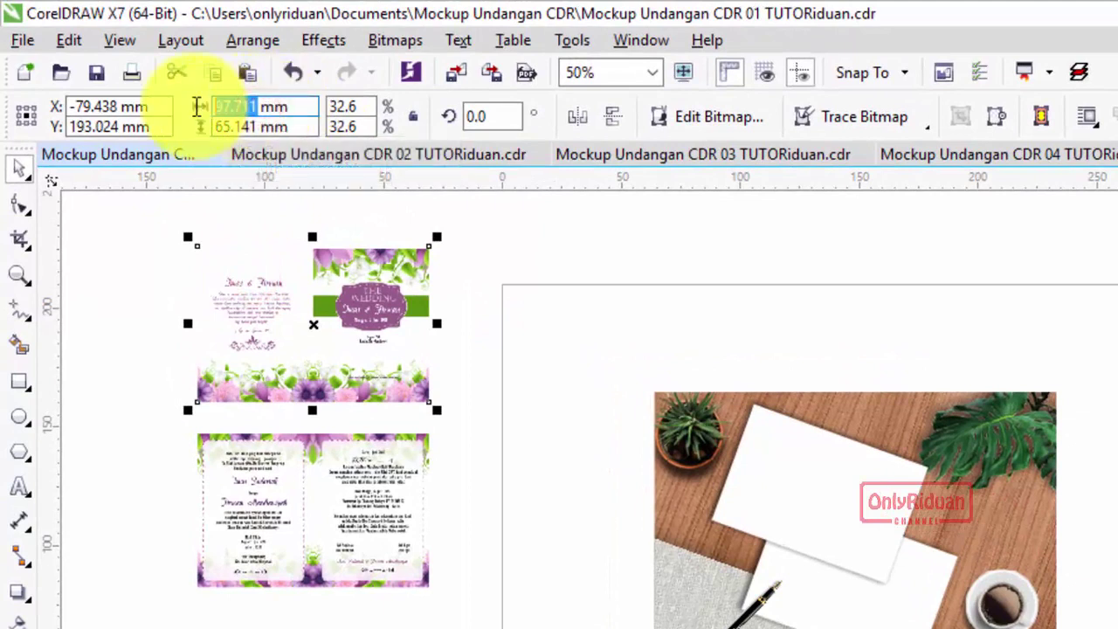
pyautogui.write('78')
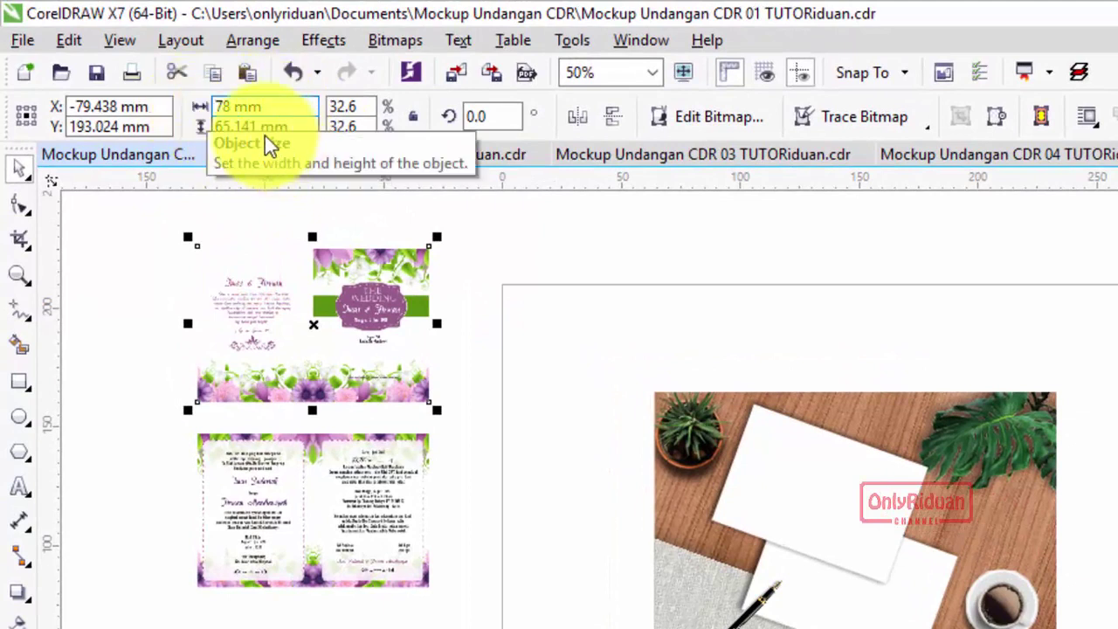
pyautogui.press('Tab')
pyautogui.write('52')
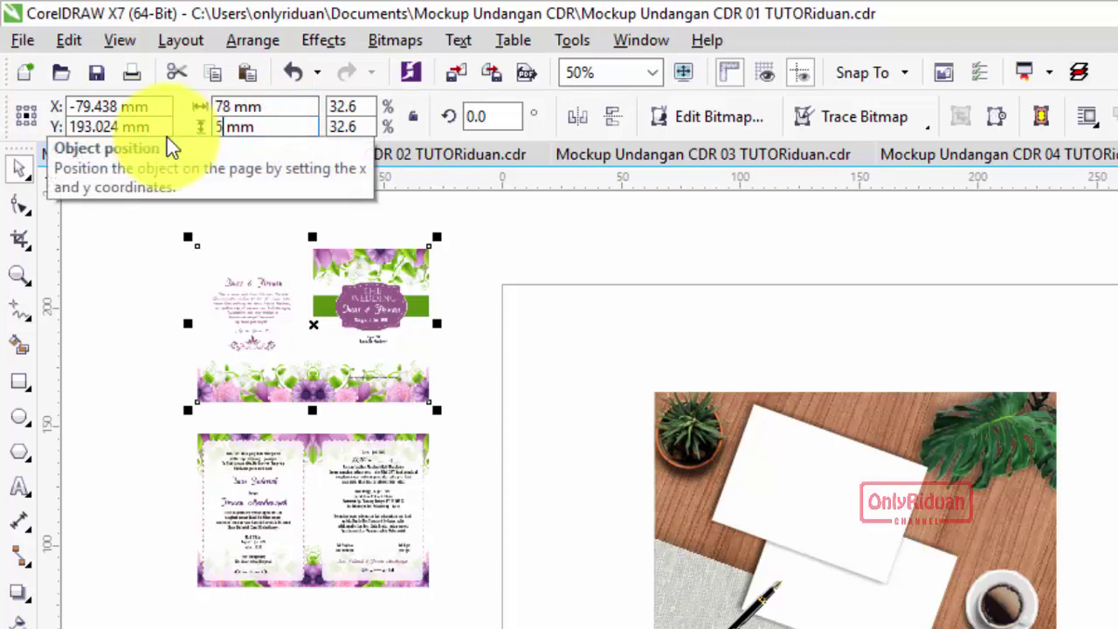
pyautogui.press('Return')
pyautogui.moveTo(275, 337); pyautogui.dragTo(564, 457)
# Resize the inner invitation image to 78 x 52 mm and arrange it directly below the outer invitation beside the mockup photo.
pyautogui.click(397, 480)
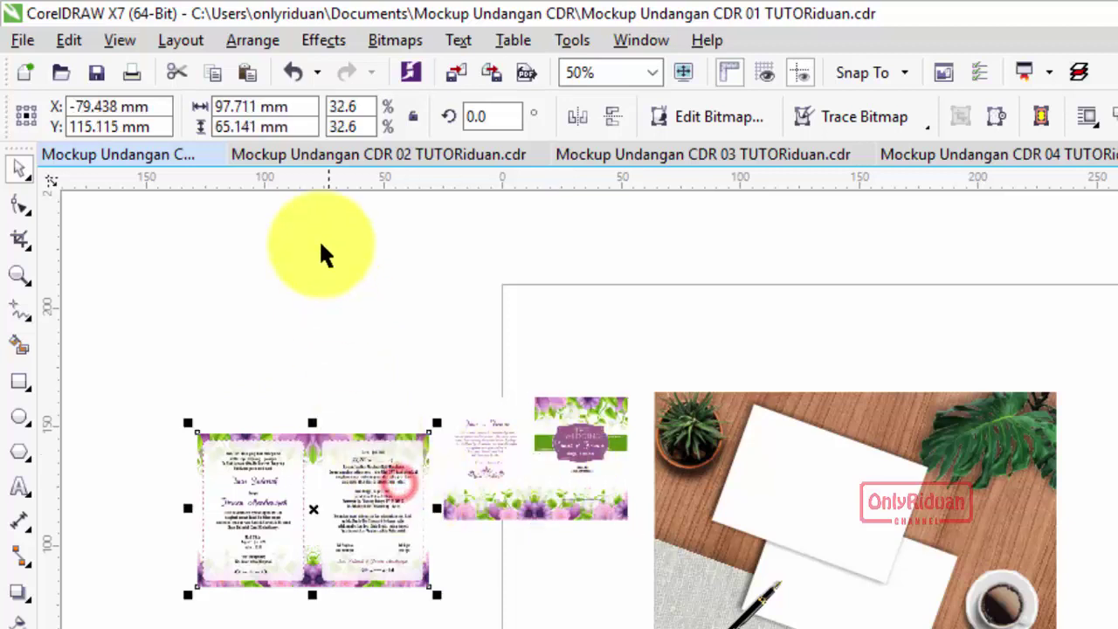
pyautogui.click(261, 108)
pyautogui.moveTo(260, 107); pyautogui.dragTo(191, 110)
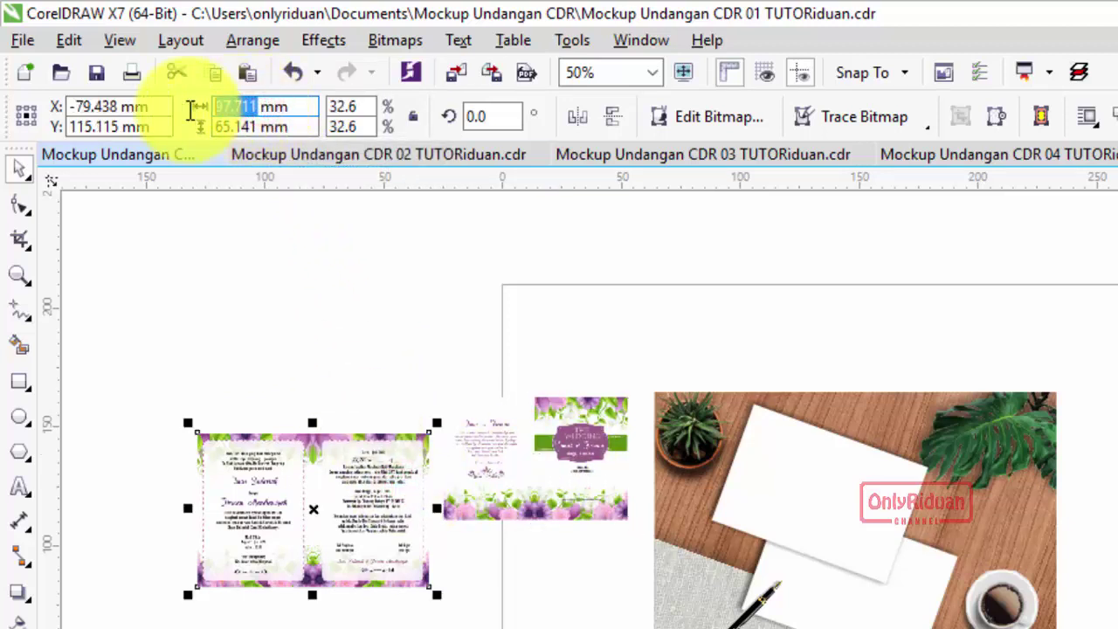
pyautogui.write('78')
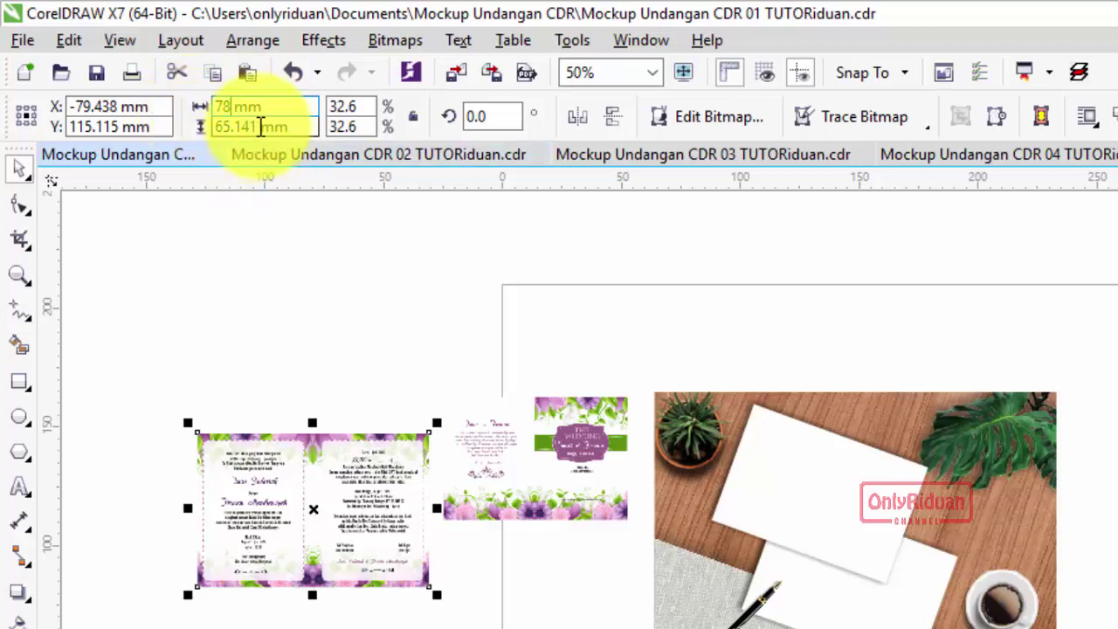
pyautogui.moveTo(260, 127); pyautogui.dragTo(170, 128)
pyautogui.write('52')
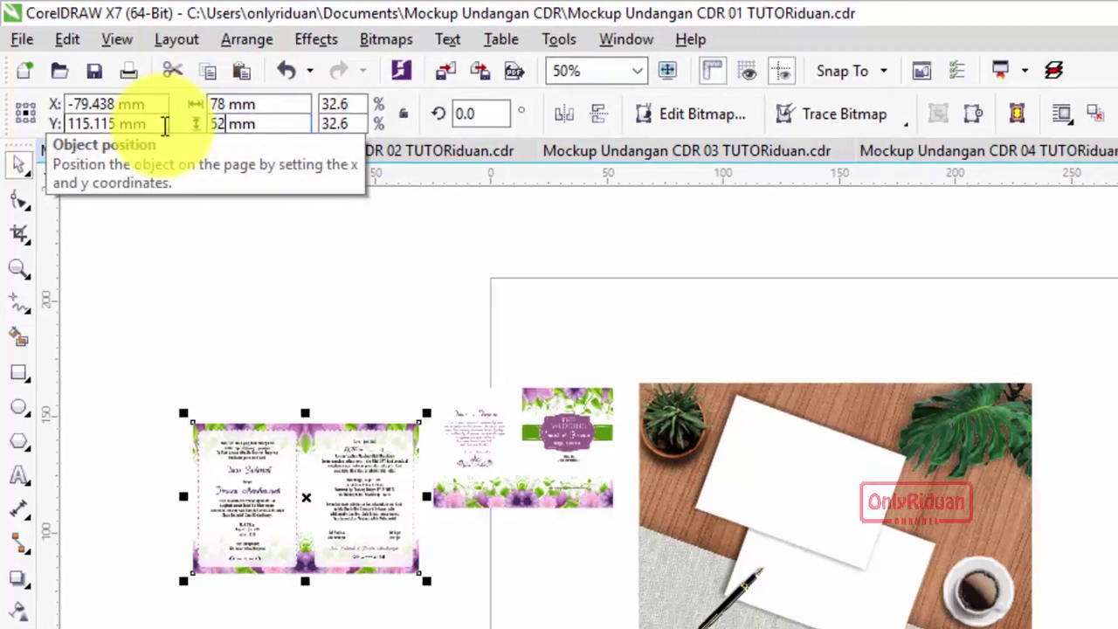
pyautogui.press('Return')
pyautogui.moveTo(301, 485); pyautogui.dragTo(504, 611)
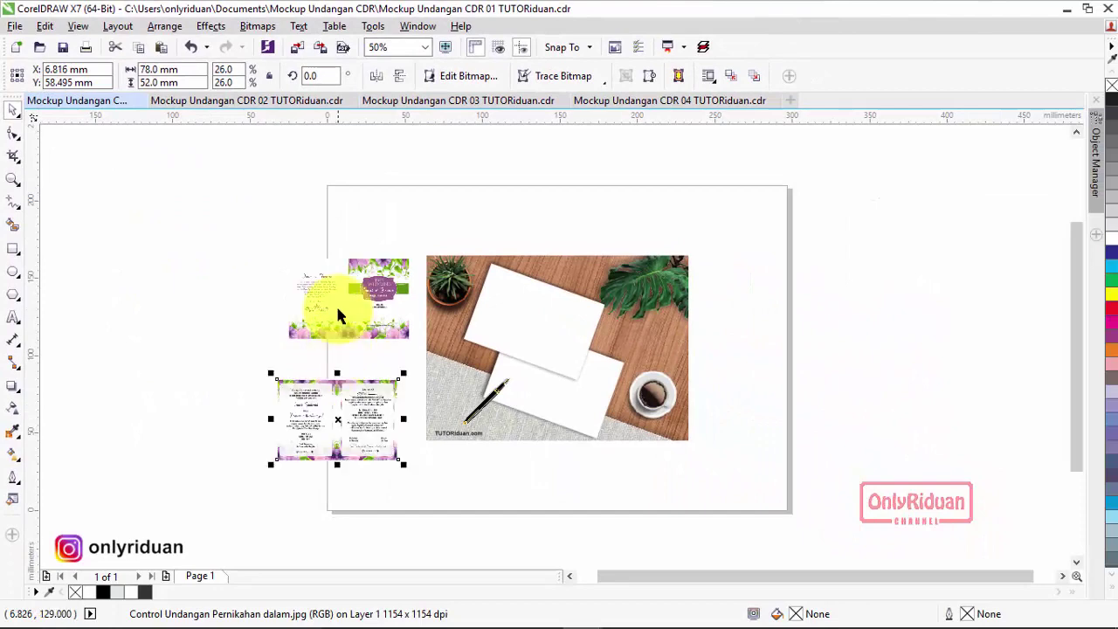
pyautogui.click(339, 314)
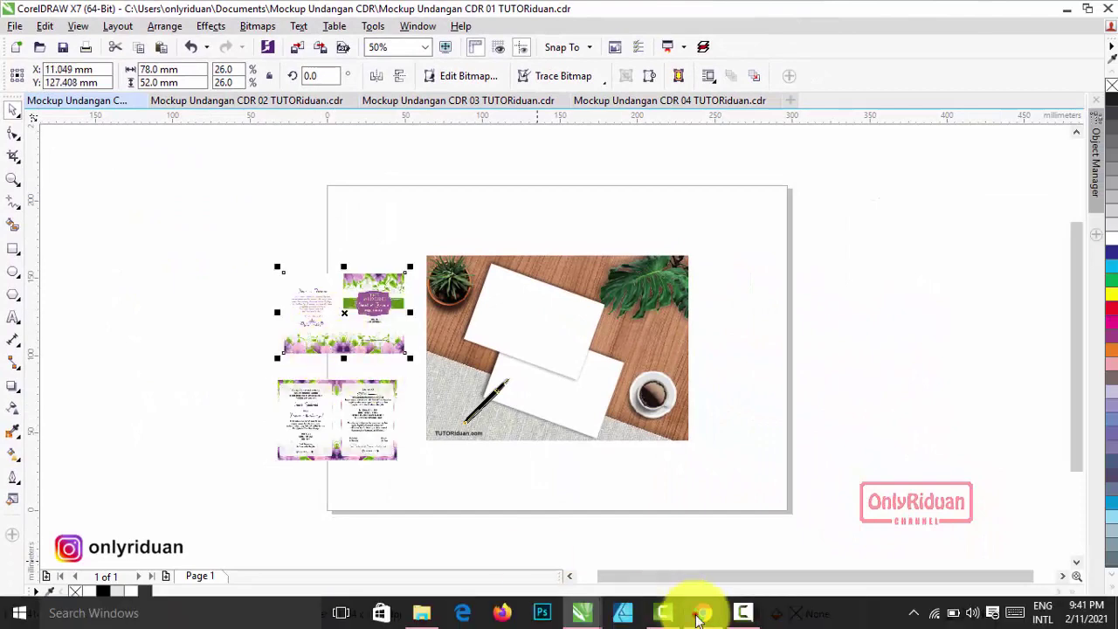
# Check the tilt instructions in Chrome, then set the outer invitation image's rotation angle to 340 degrees in CorelDRAW.
pyautogui.click(700, 615)
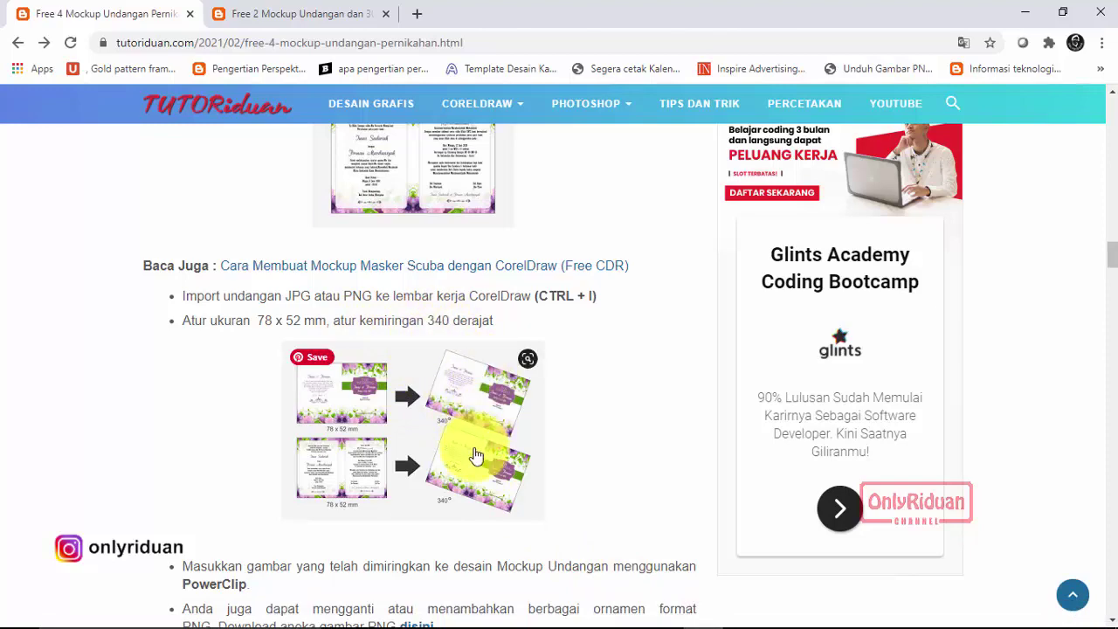
pyautogui.click(1027, 12)
pyautogui.click(237, 274)
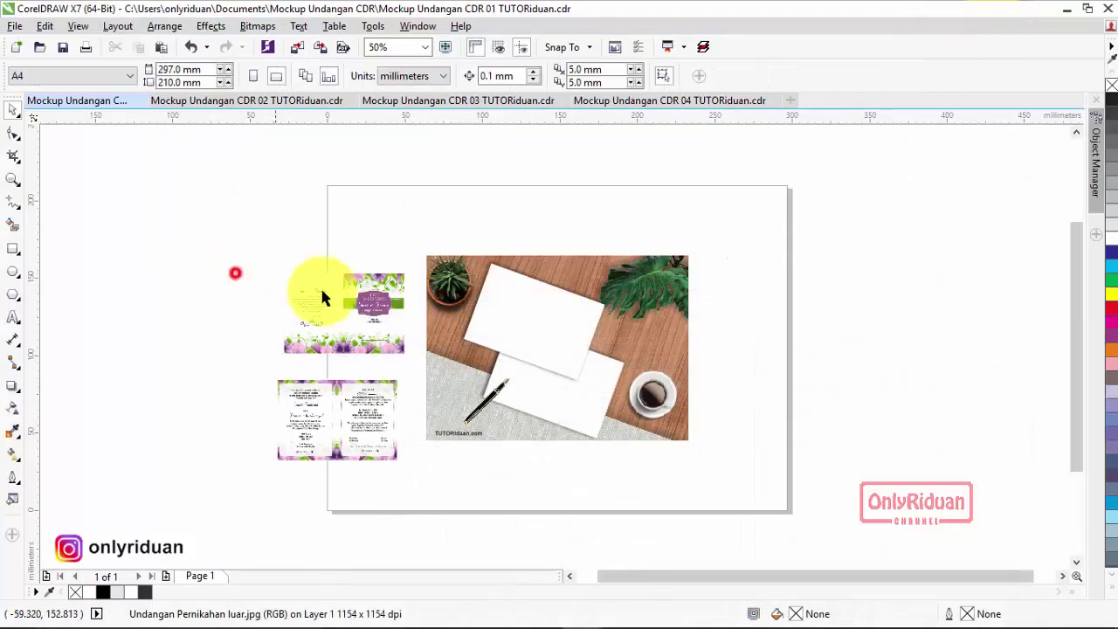
pyautogui.click(326, 293)
pyautogui.moveTo(341, 304)
pyautogui.mouseDown()
pyautogui.moveTo(370, 320)
pyautogui.moveTo(336, 304)
pyautogui.mouseUp()
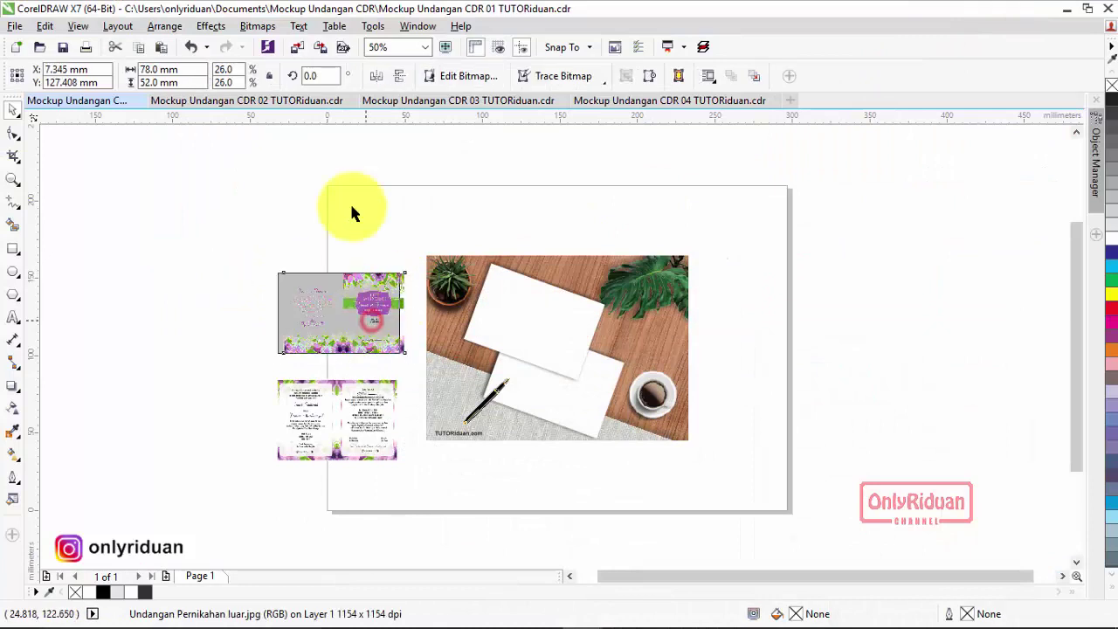
pyautogui.click(334, 77)
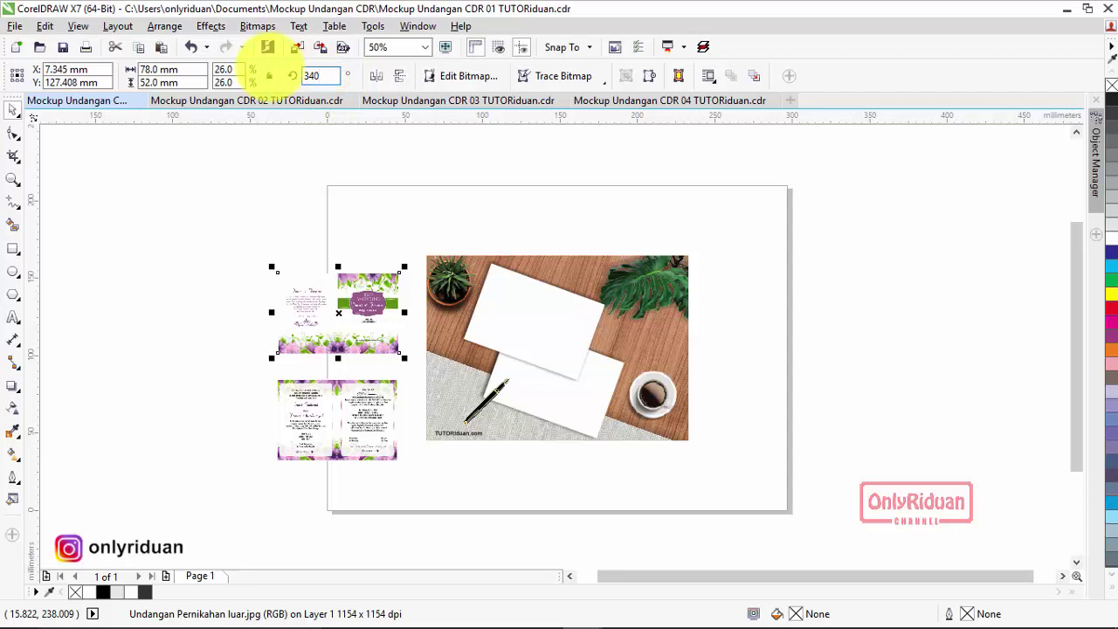
pyautogui.press('Return')
# Set the inner invitation image's rotation angle to 340 degrees.
pyautogui.click(362, 412)
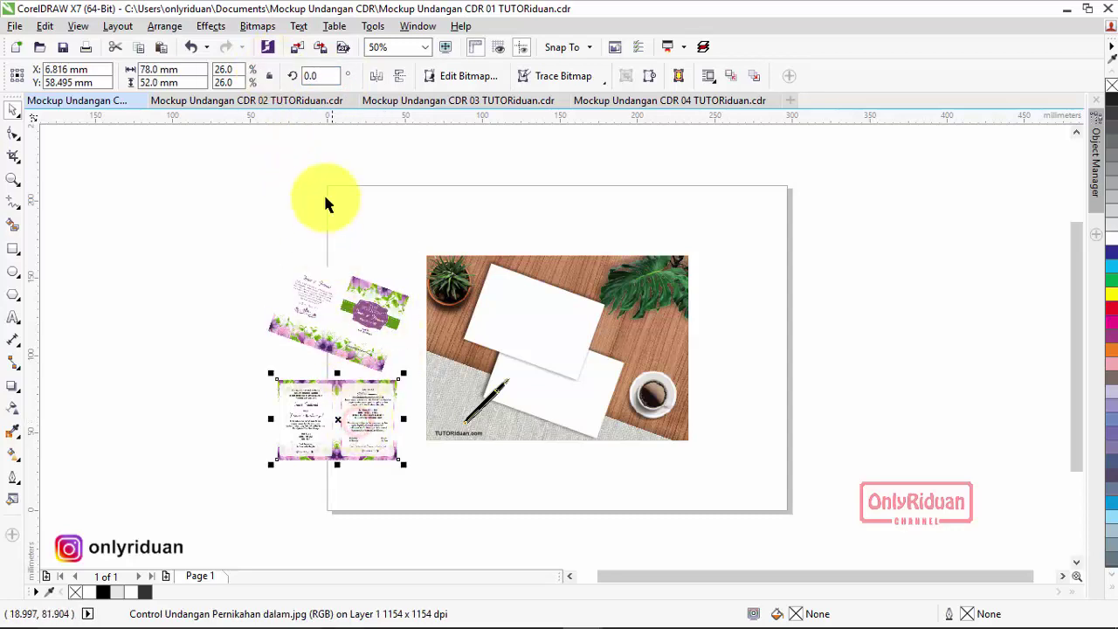
pyautogui.click(312, 77)
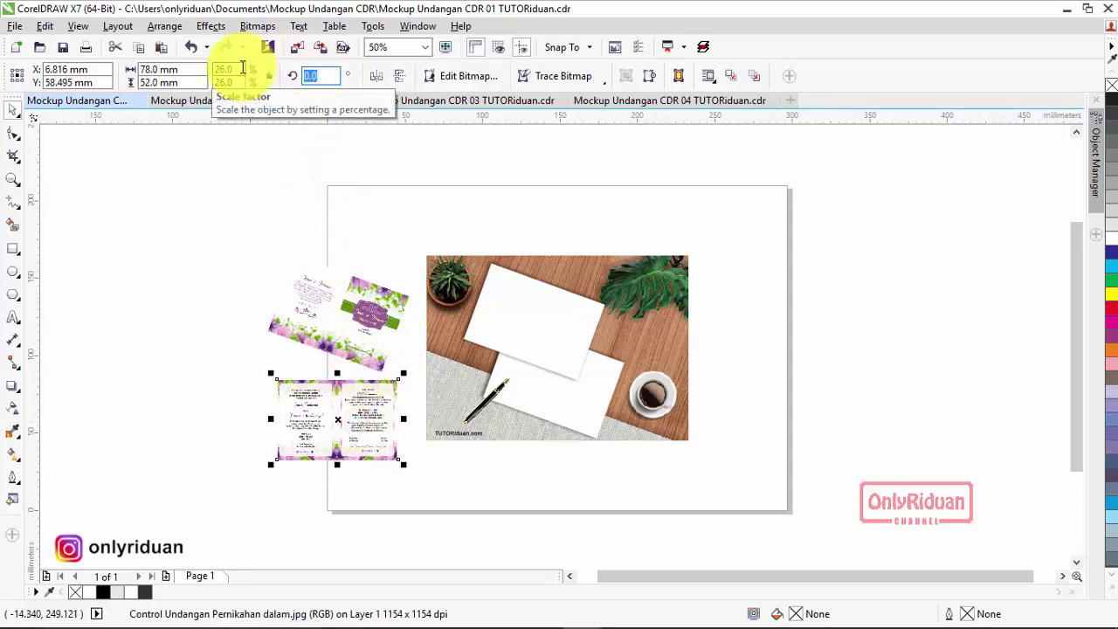
pyautogui.write('340')
pyautogui.press('Return')
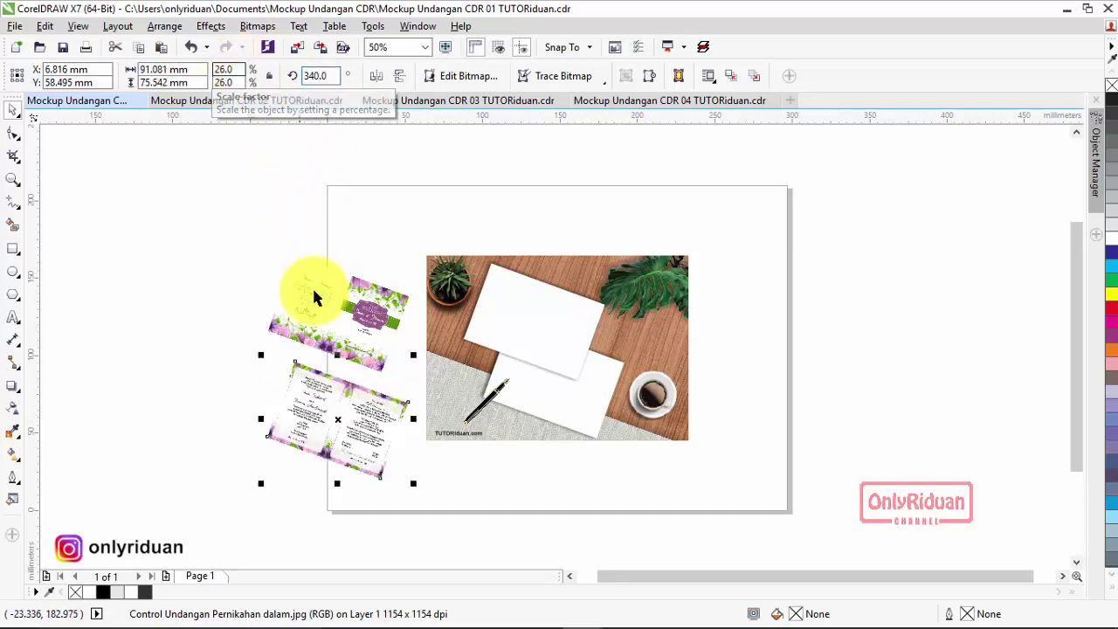
pyautogui.click(344, 420)
pyautogui.click(362, 312)
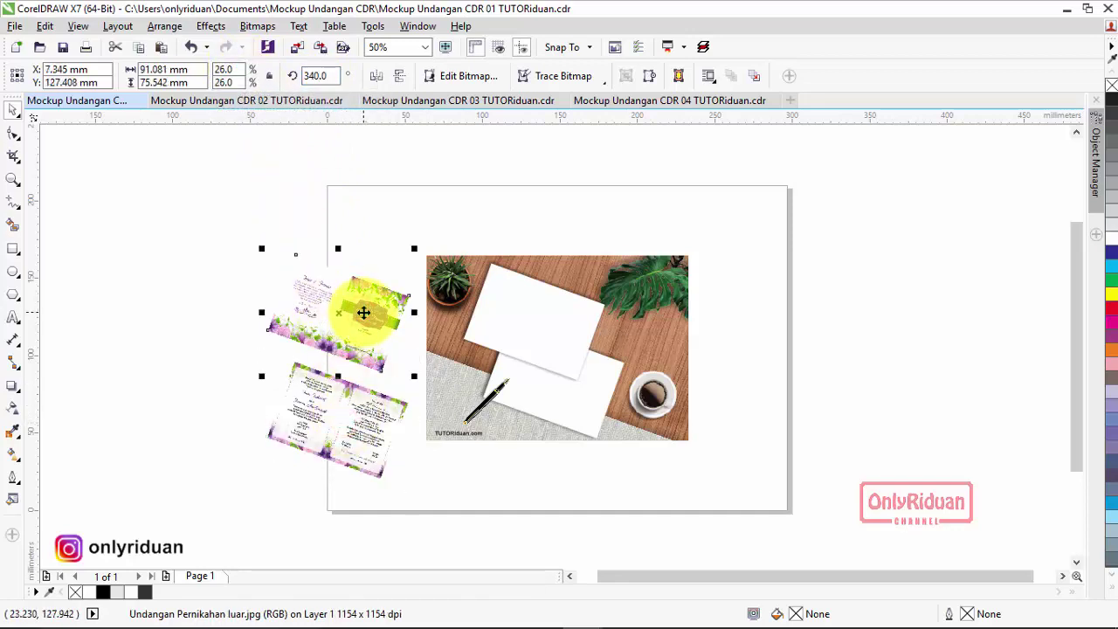
pyautogui.click(389, 245)
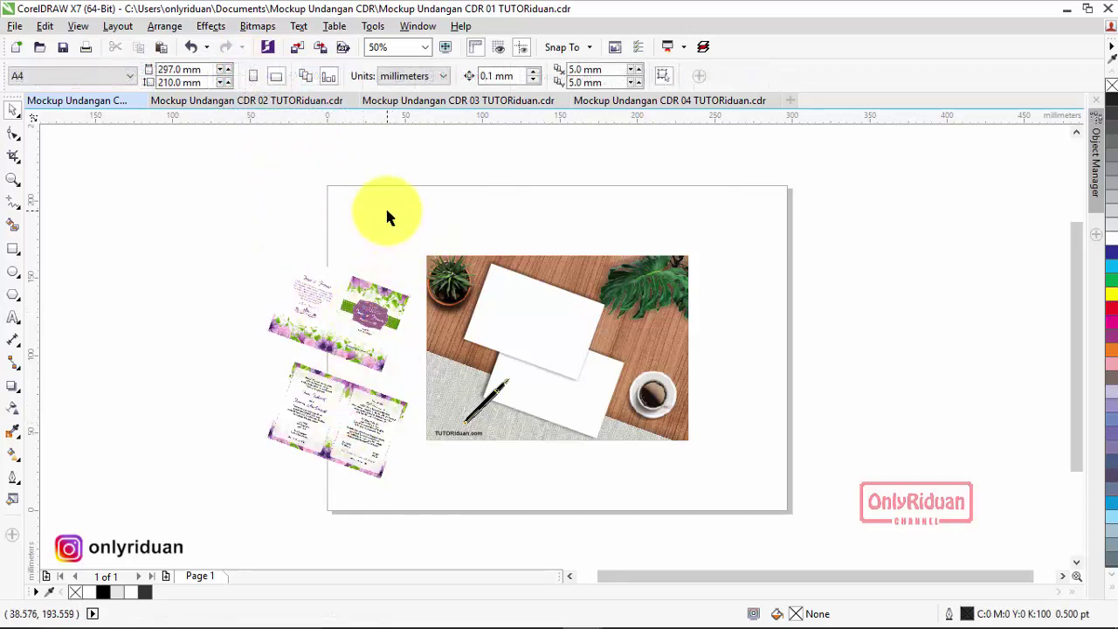
pyautogui.click(365, 312)
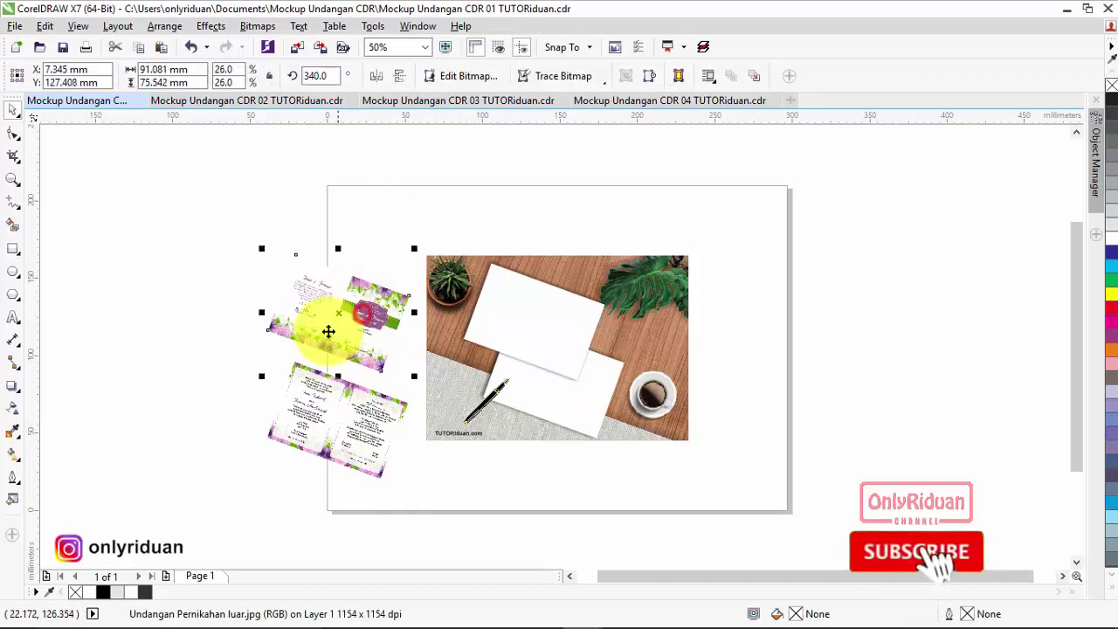
pyautogui.click(539, 325)
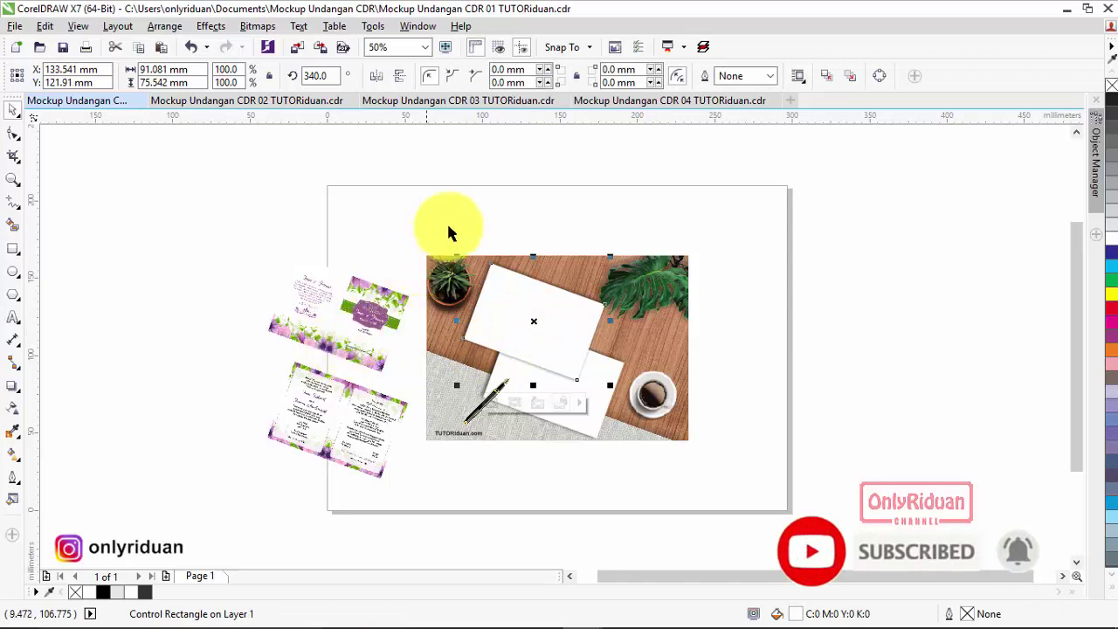
pyautogui.click(464, 196)
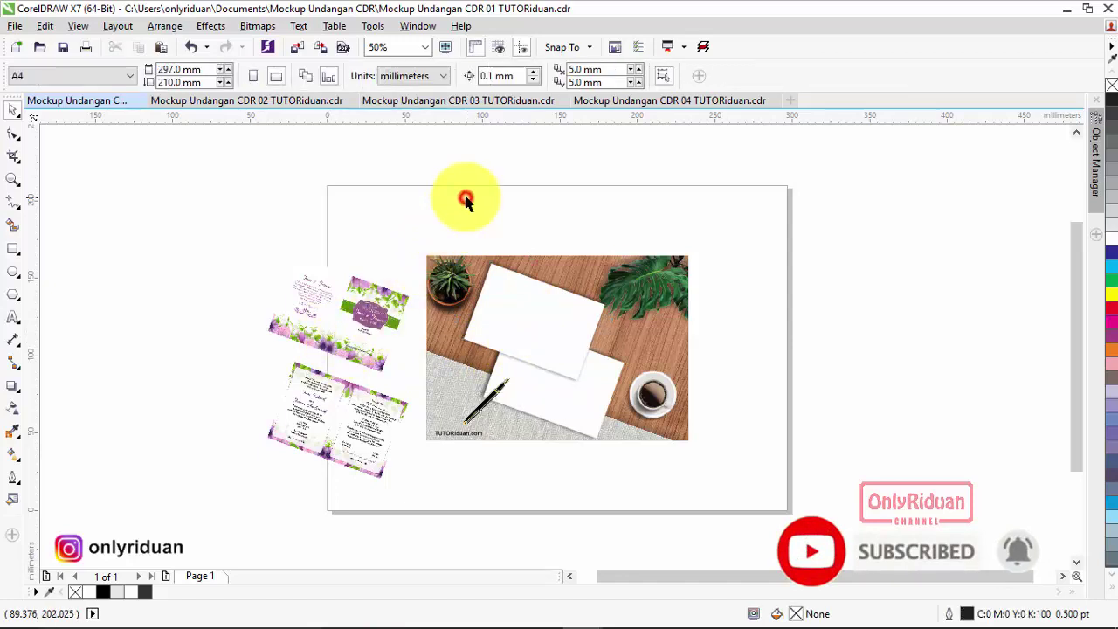
# Review the Edit and PowerClip Frame options, including the auto-center setting for new content, and accept the dialog.
pyautogui.click(373, 26)
pyautogui.click(388, 44)
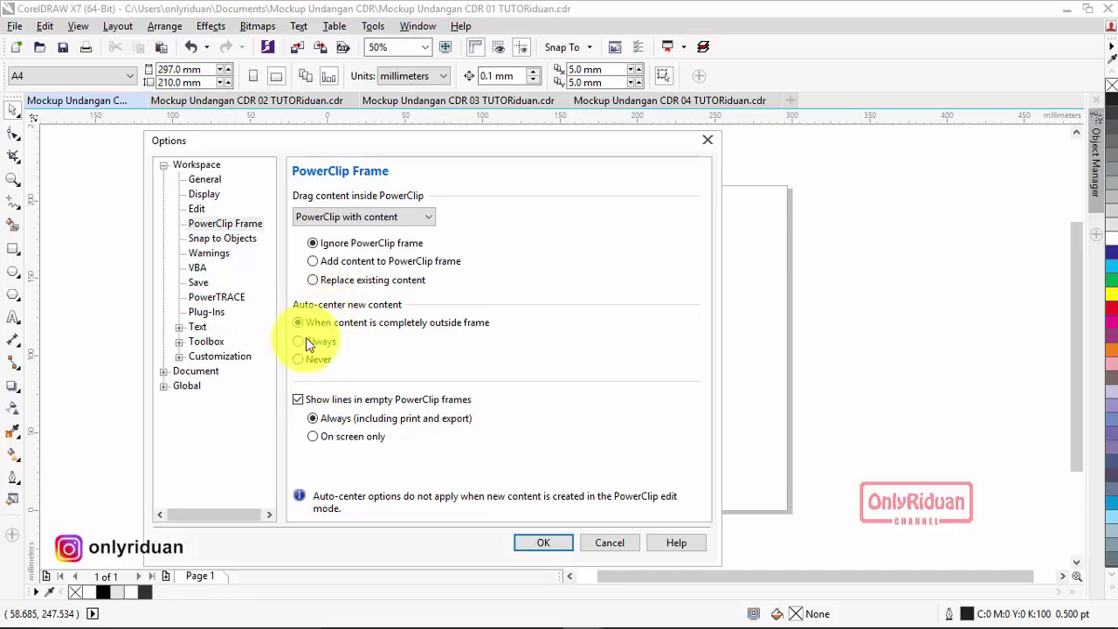
pyautogui.press('Up')
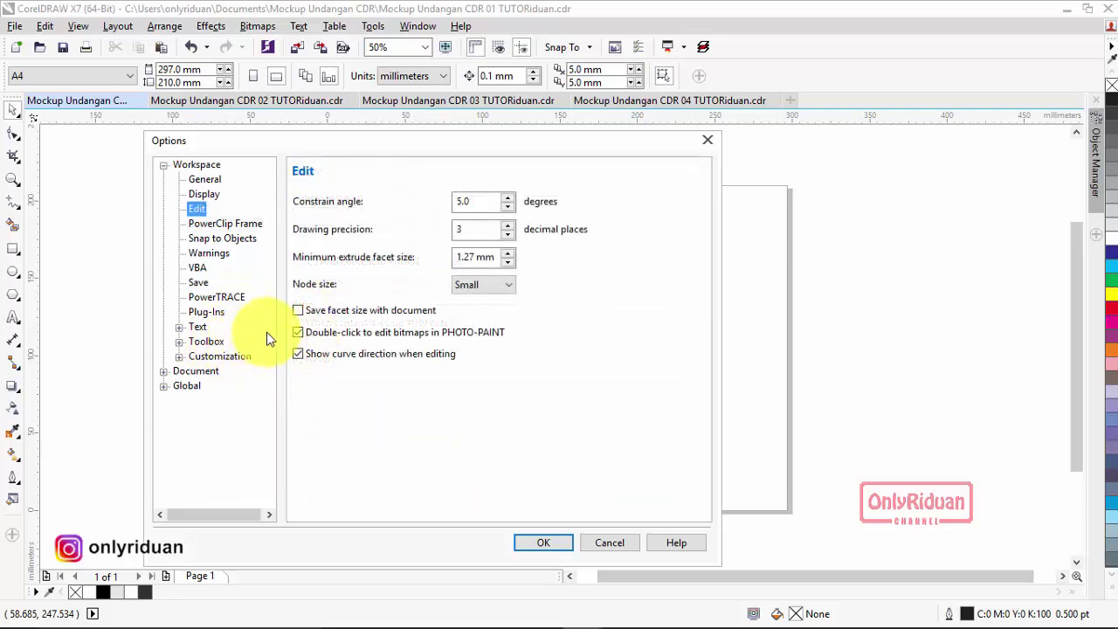
pyautogui.click(200, 223)
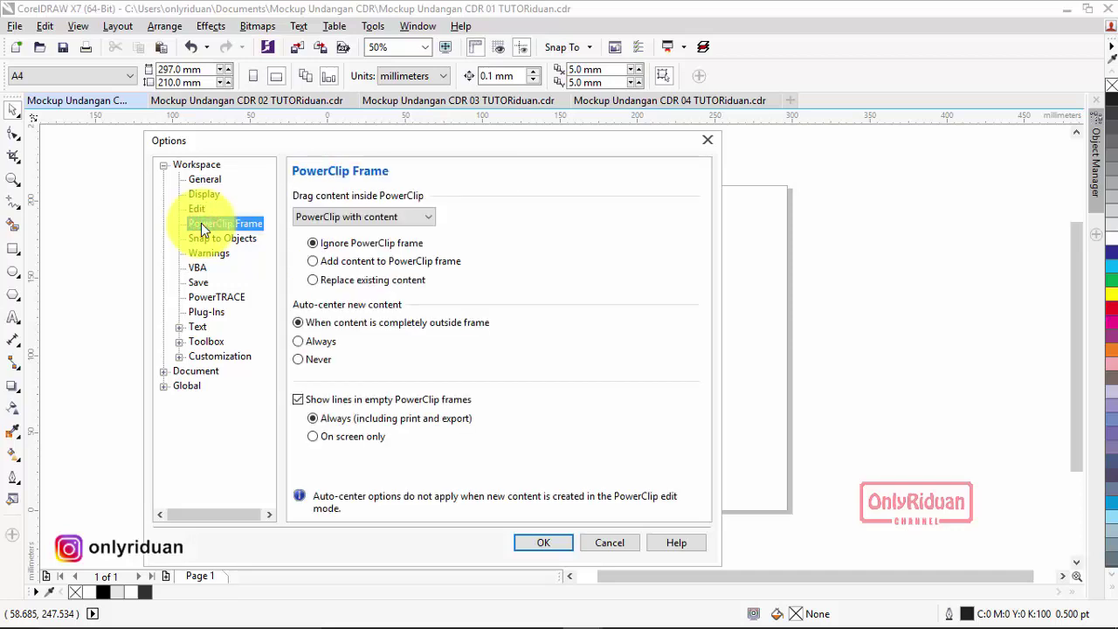
pyautogui.click(197, 210)
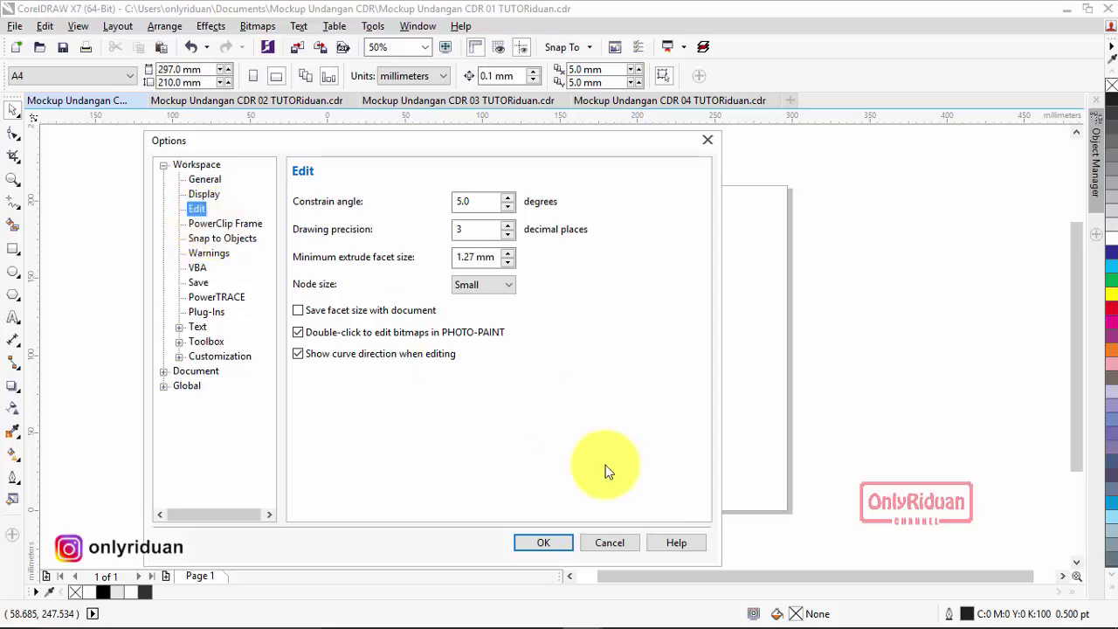
pyautogui.click(230, 224)
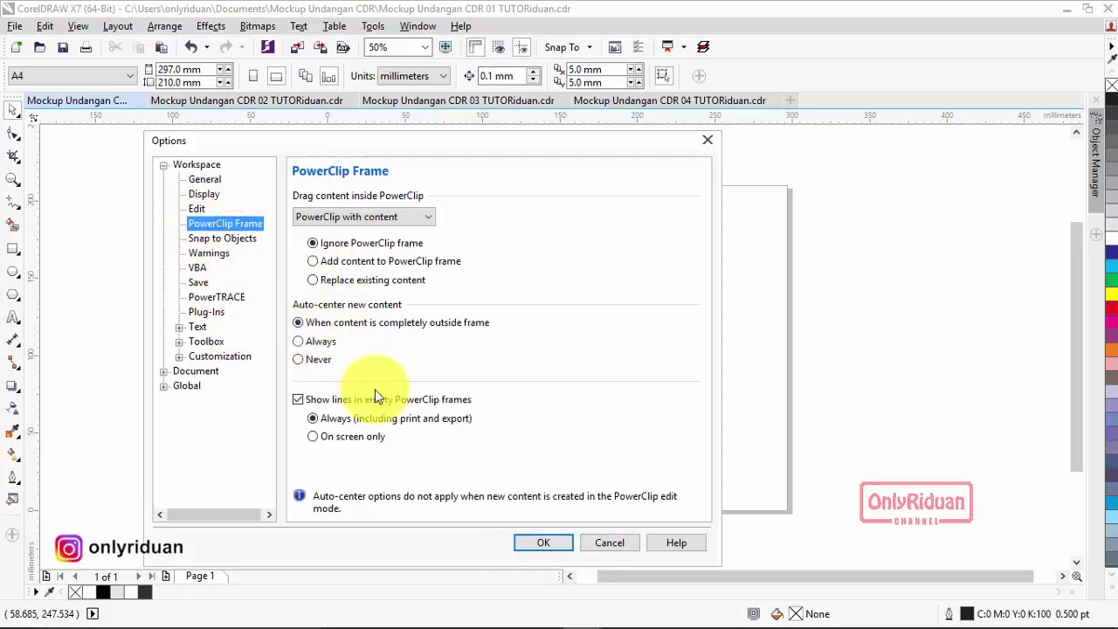
pyautogui.click(540, 544)
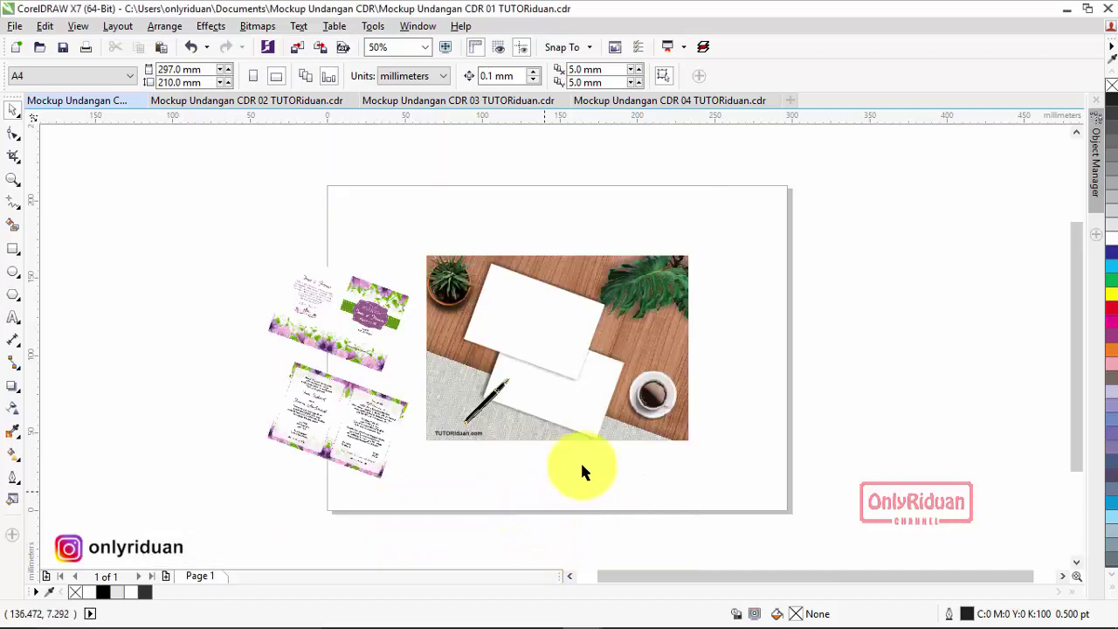
pyautogui.moveTo(338, 349); pyautogui.dragTo(511, 320)
pyautogui.click(511, 319)
pyautogui.click(339, 433)
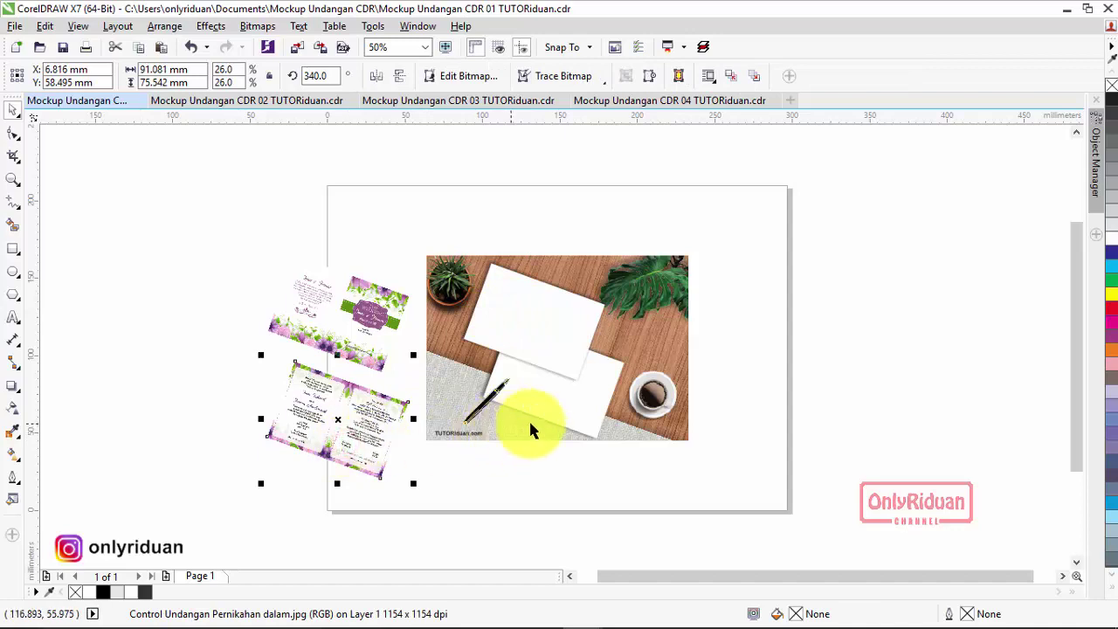
pyautogui.click(553, 411)
pyautogui.click(482, 513)
pyautogui.click(354, 420)
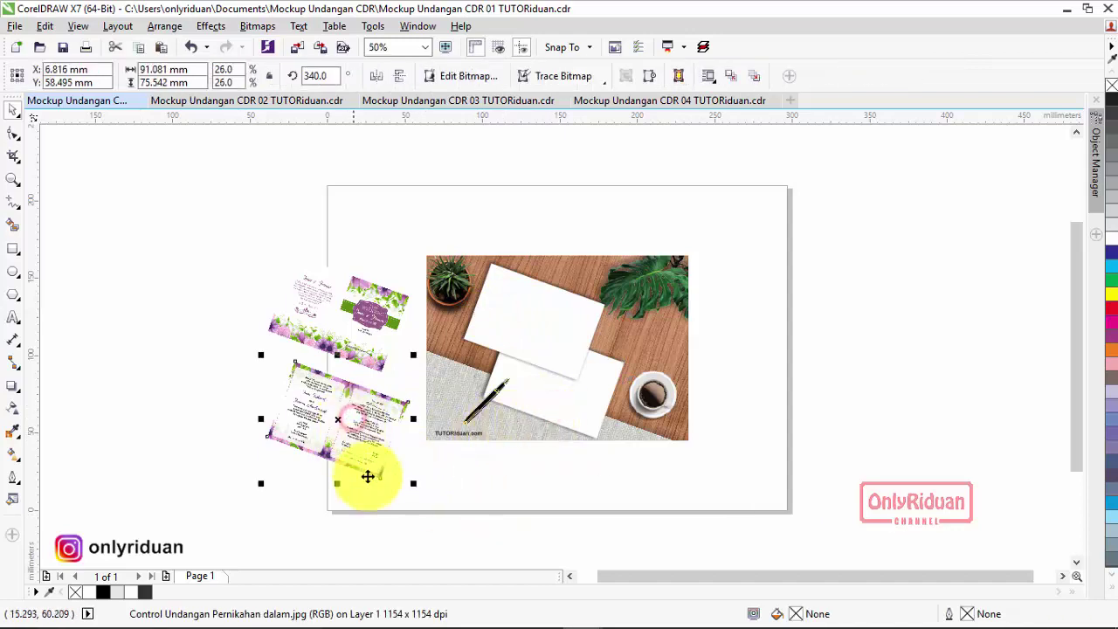
pyautogui.click(427, 486)
# PowerClip the inner invitation image inside the lower white card of the mockup photo.
pyautogui.click(369, 430)
pyautogui.rightClick(356, 413)
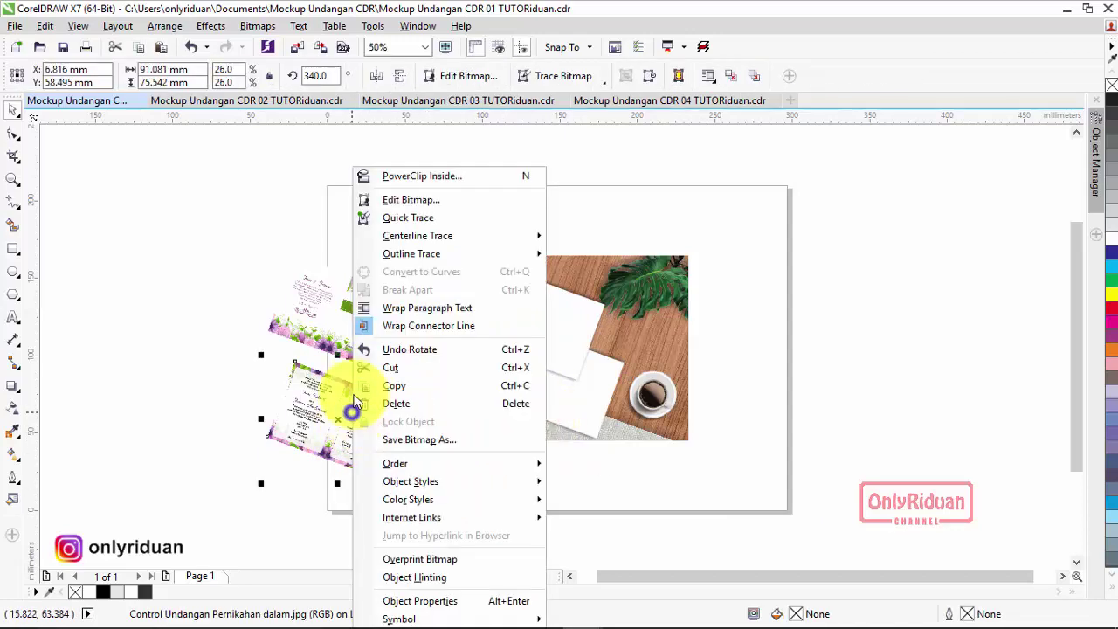
pyautogui.click(411, 177)
pyautogui.click(567, 399)
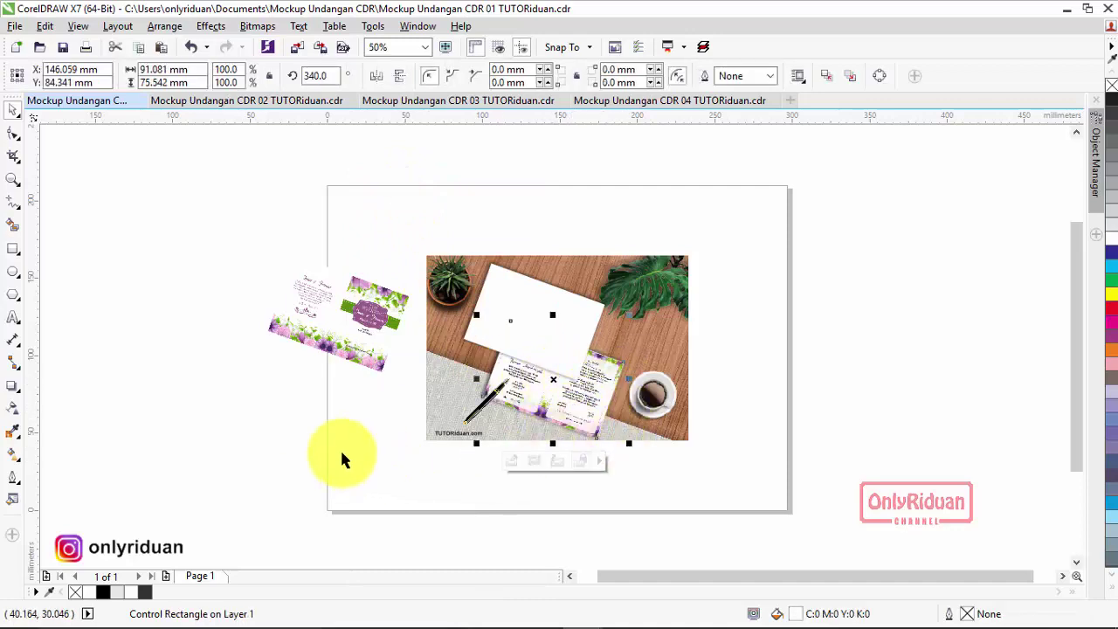
# PowerClip the outer invitation image inside the upper white card of the mockup photo.
pyautogui.click(344, 321)
pyautogui.rightClick(367, 318)
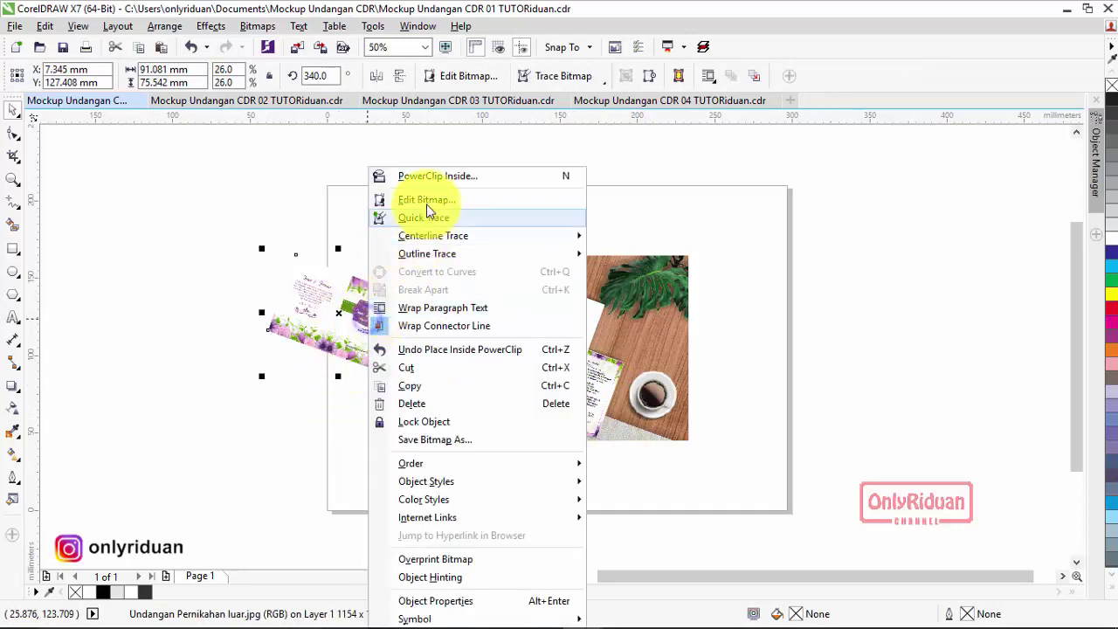
pyautogui.click(428, 182)
pyautogui.click(527, 301)
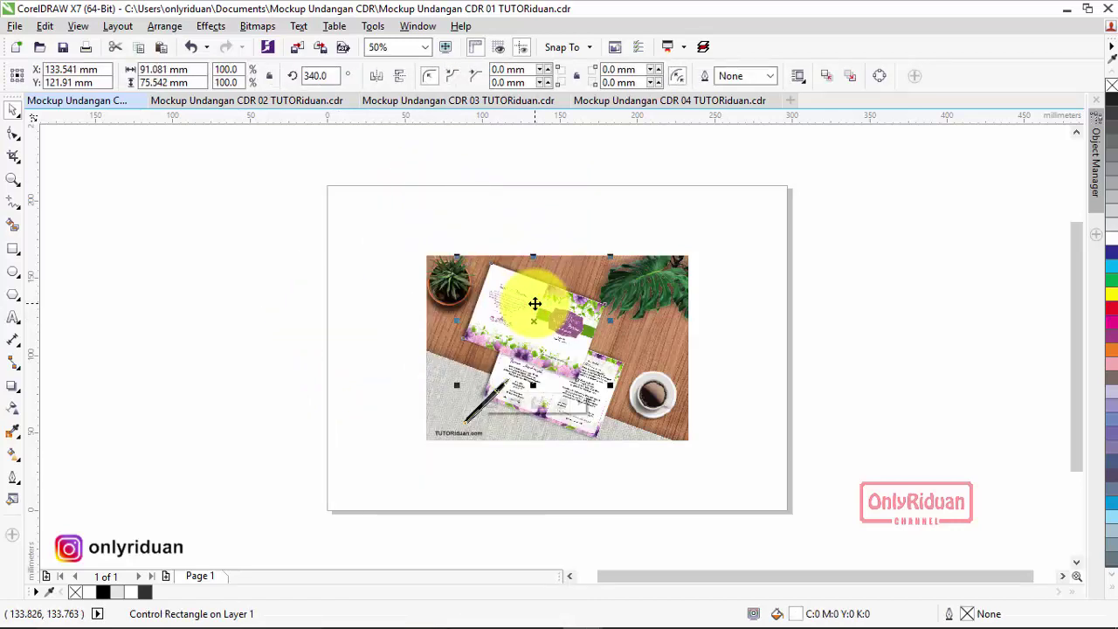
pyautogui.click(361, 366)
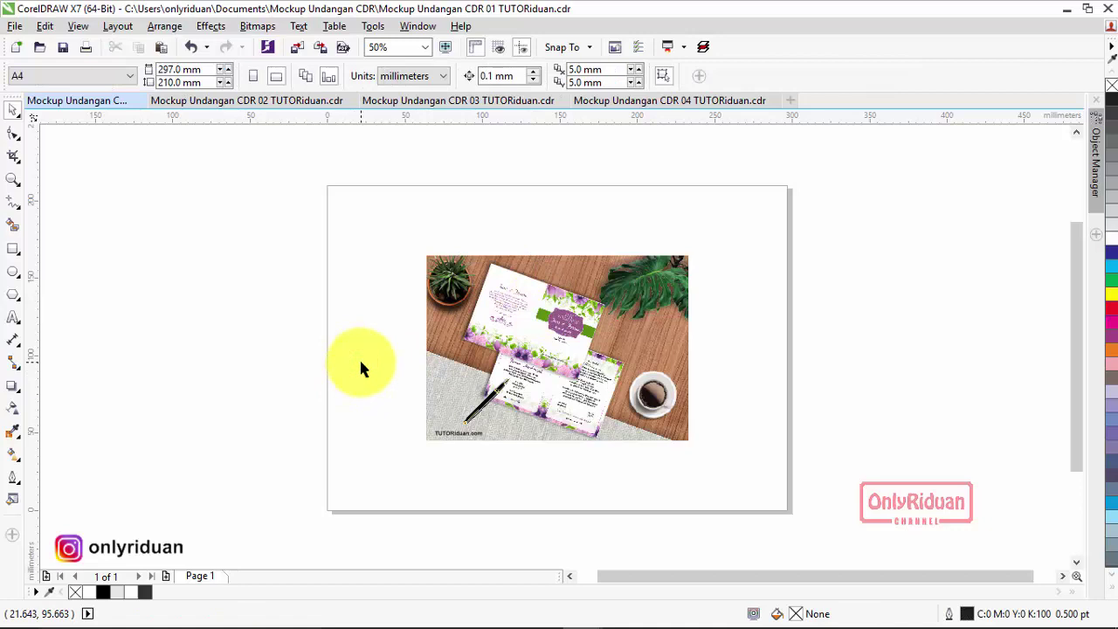
pyautogui.click(486, 409)
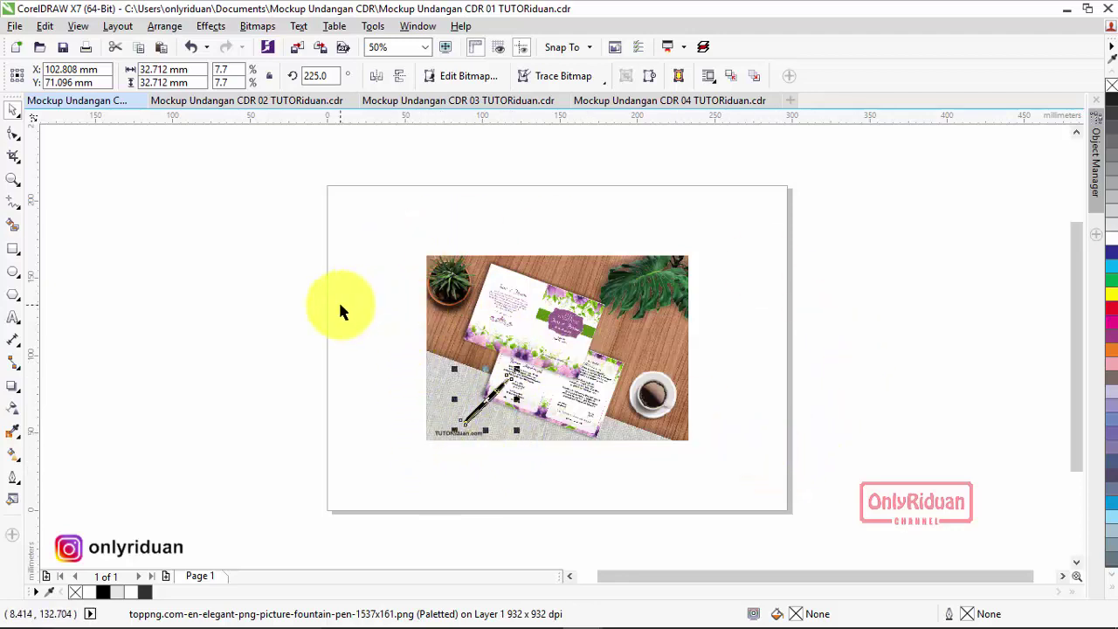
# Switch to the Mockup Undangan CDR 02 document and look over its outer and inner invitation images.
pyautogui.click(274, 101)
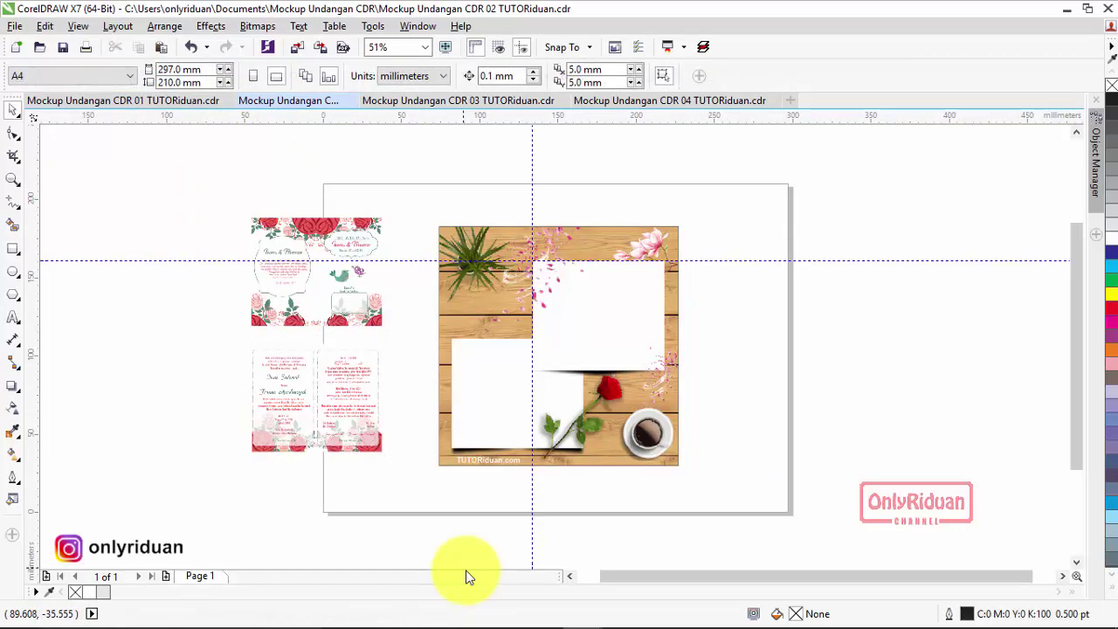
pyautogui.click(366, 315)
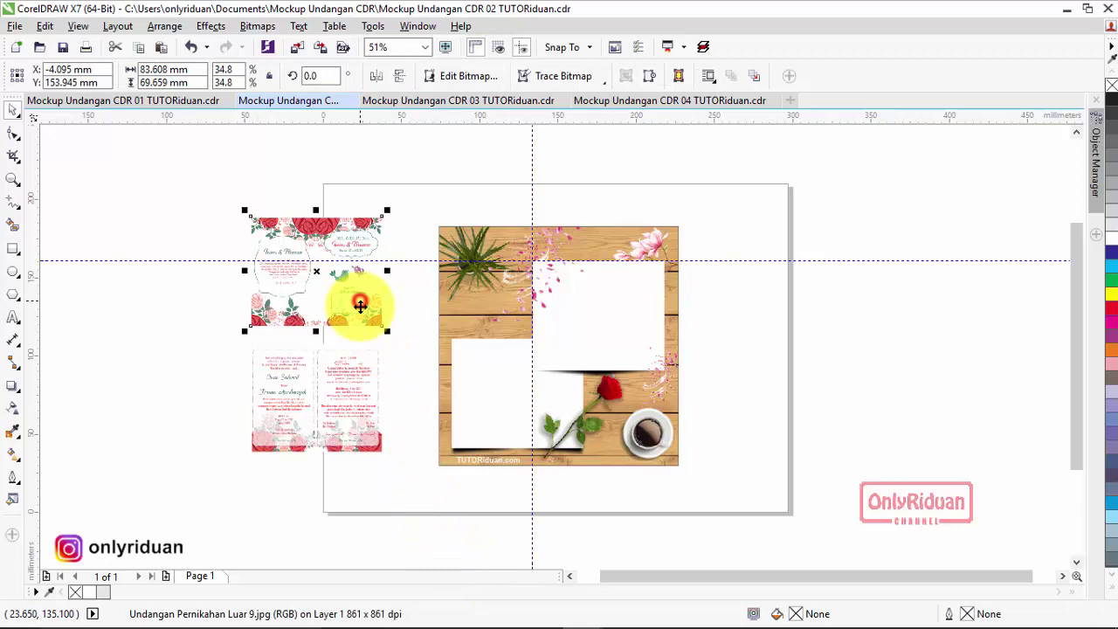
pyautogui.click(343, 382)
pyautogui.click(342, 283)
pyautogui.click(323, 393)
pyautogui.click(341, 283)
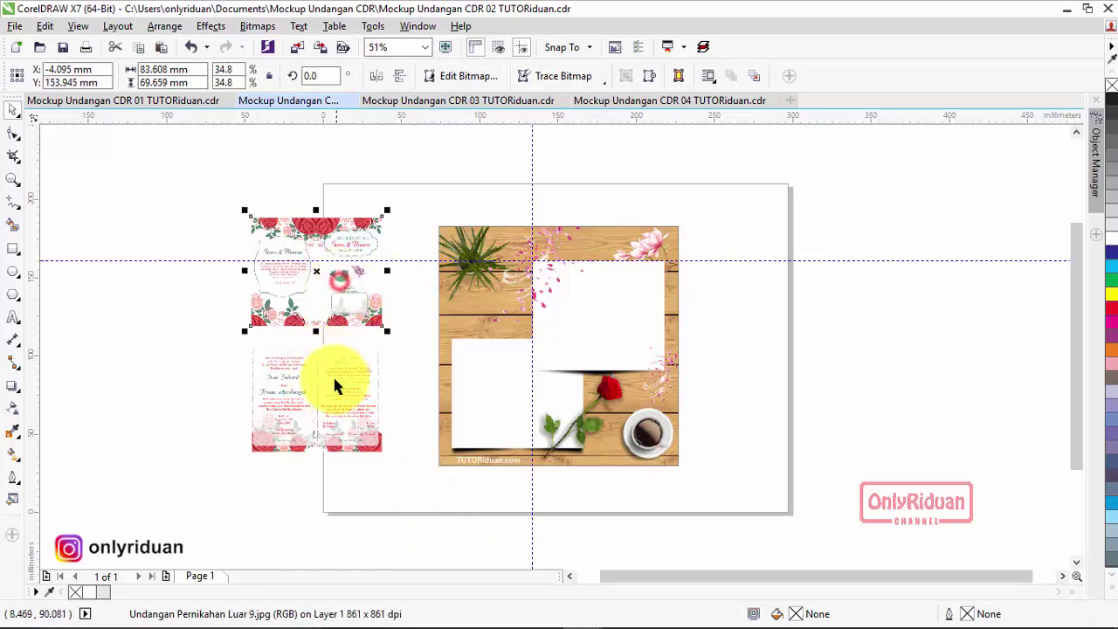
pyautogui.click(337, 380)
pyautogui.click(423, 538)
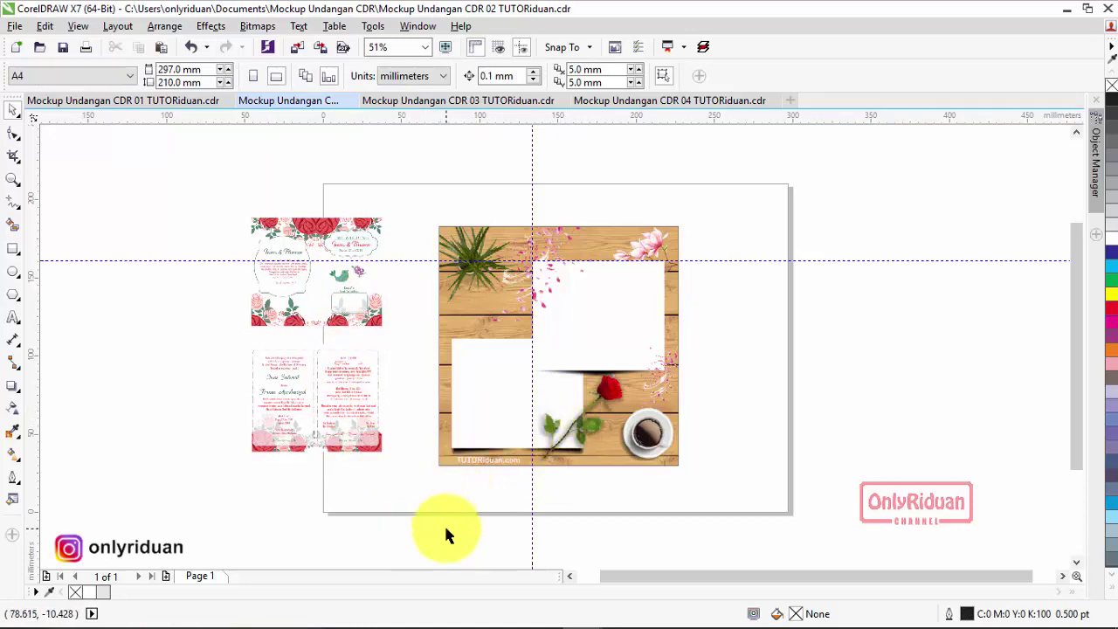
pyautogui.click(409, 498)
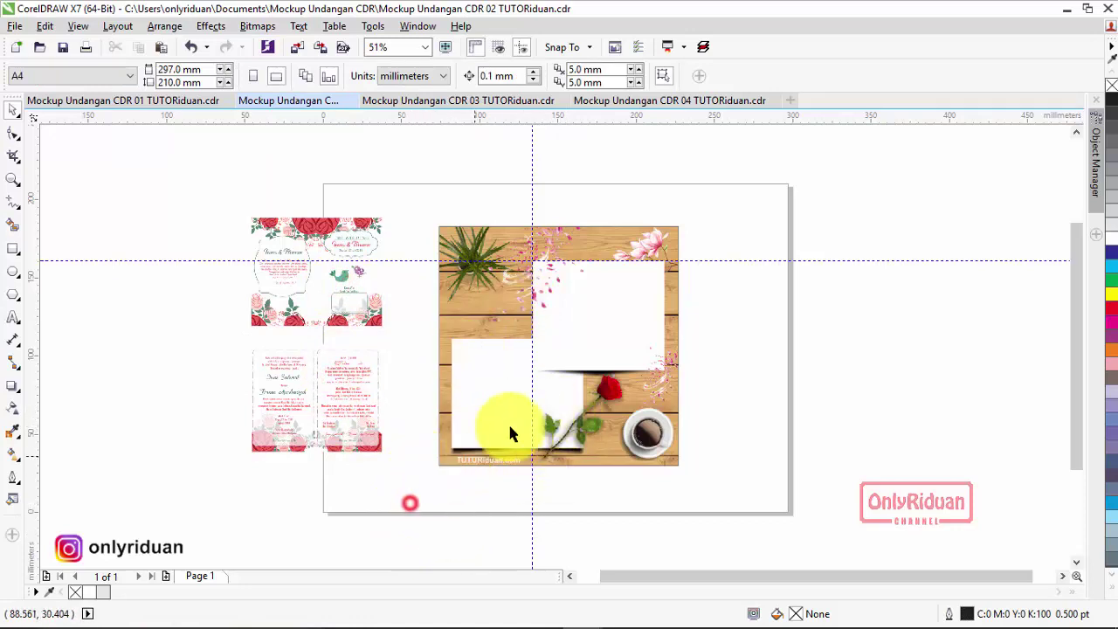
# Check the width and height of both white card frames in the mockup and deselect them.
pyautogui.click(494, 378)
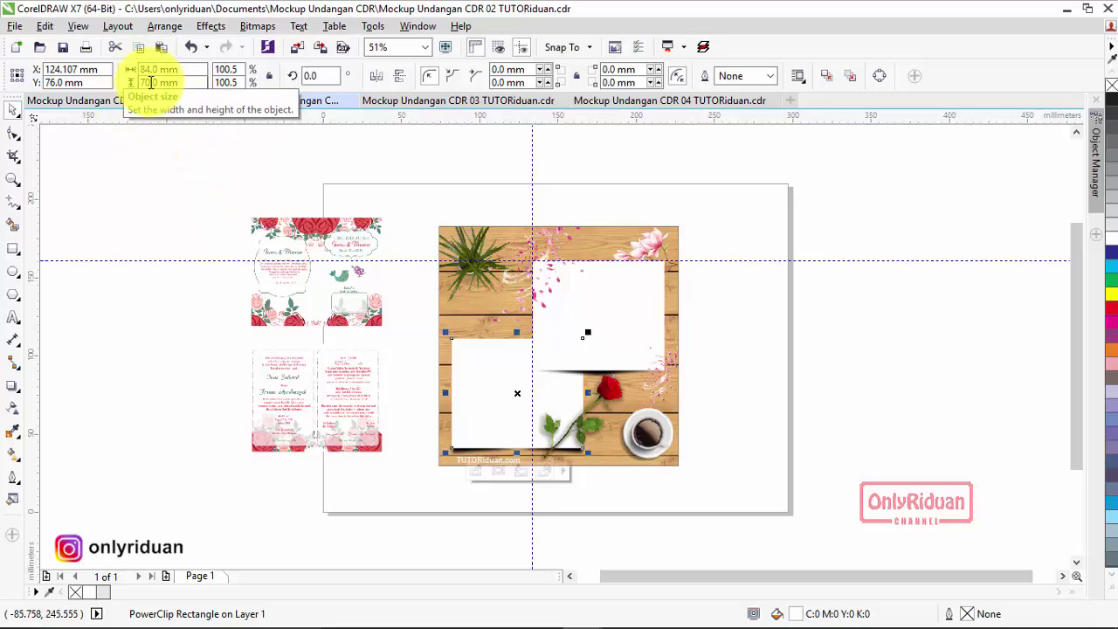
pyautogui.click(612, 298)
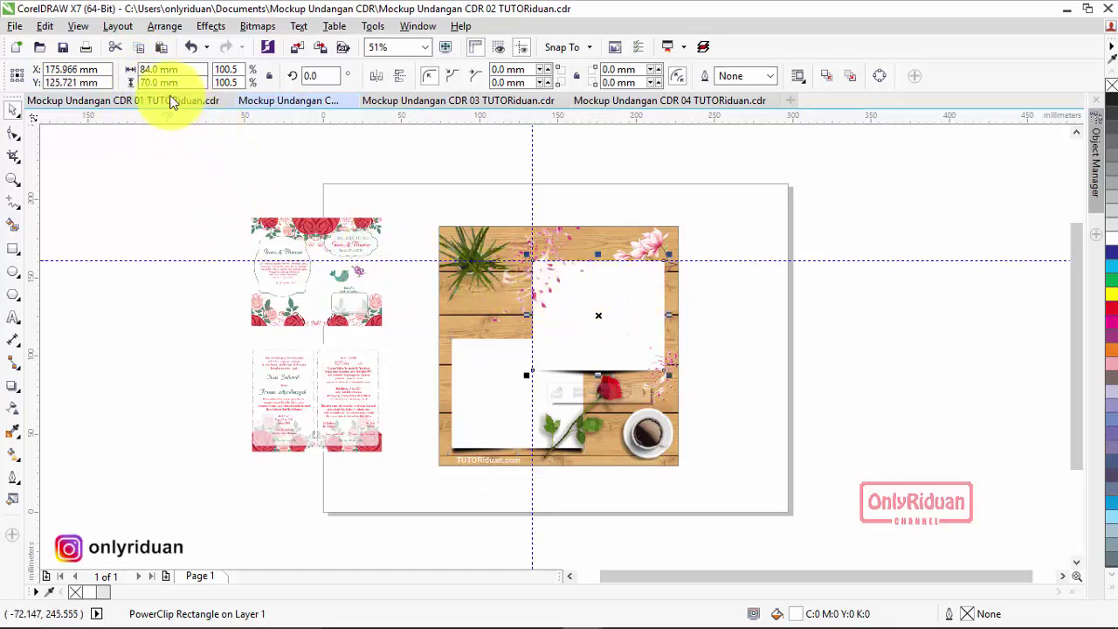
pyautogui.click(106, 253)
# Resize the outer invitation image with the red roses to 84 x 70 mm.
pyautogui.click(286, 249)
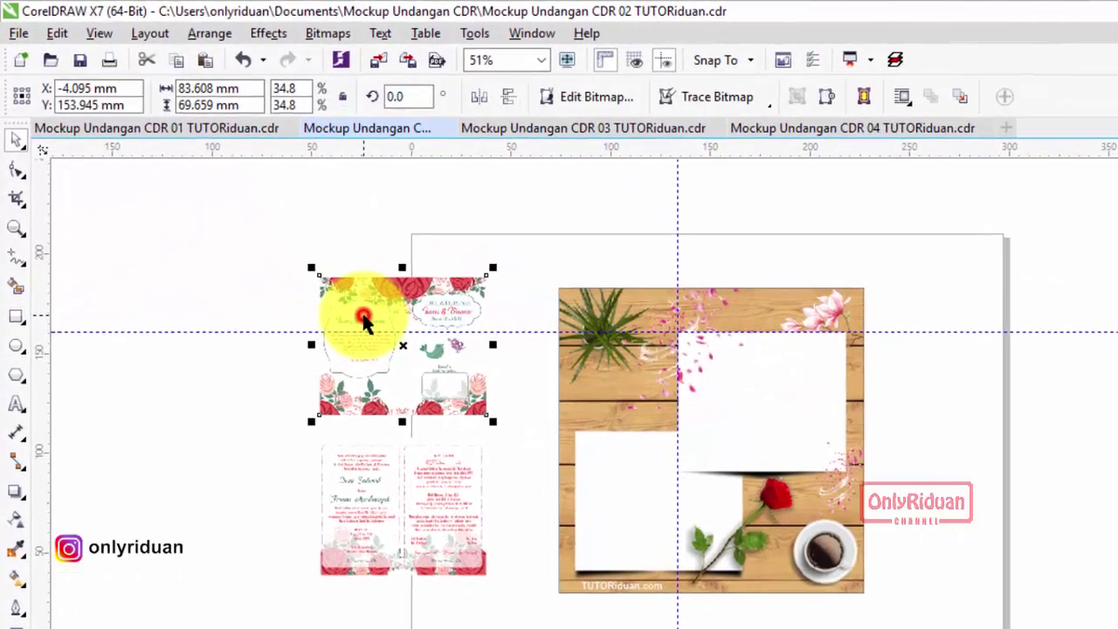
pyautogui.doubleClick(223, 92)
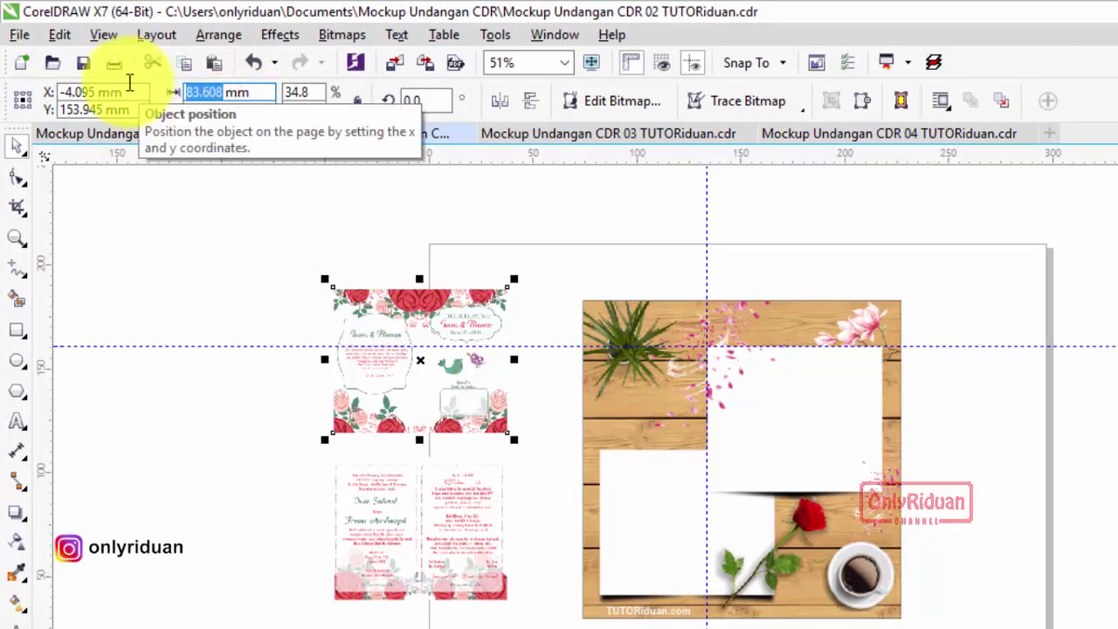
pyautogui.press('Return')
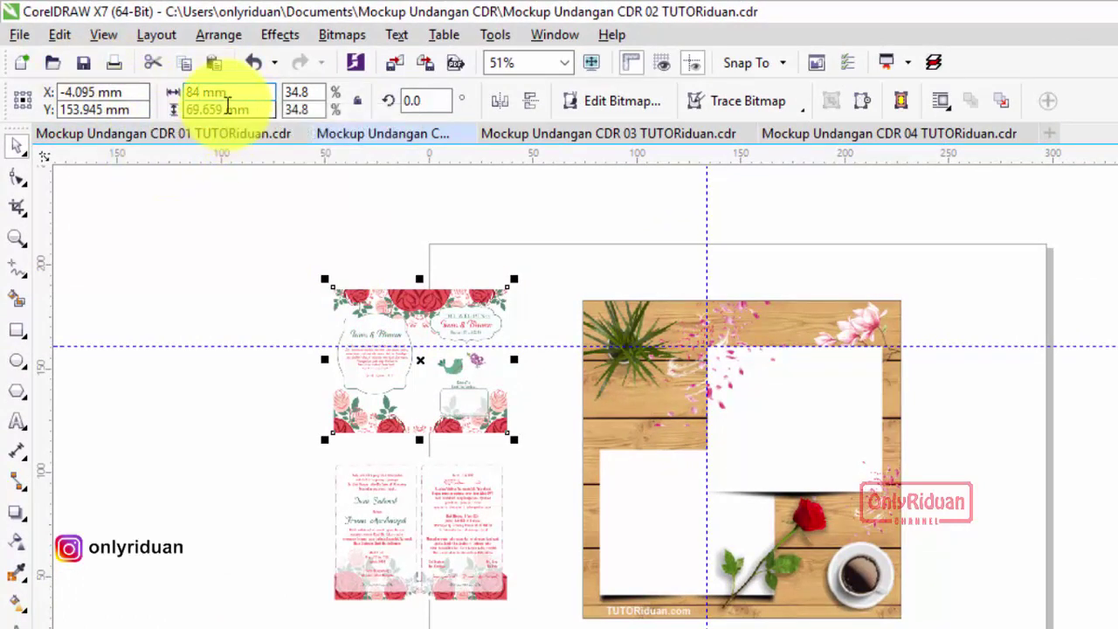
pyautogui.doubleClick(224, 109)
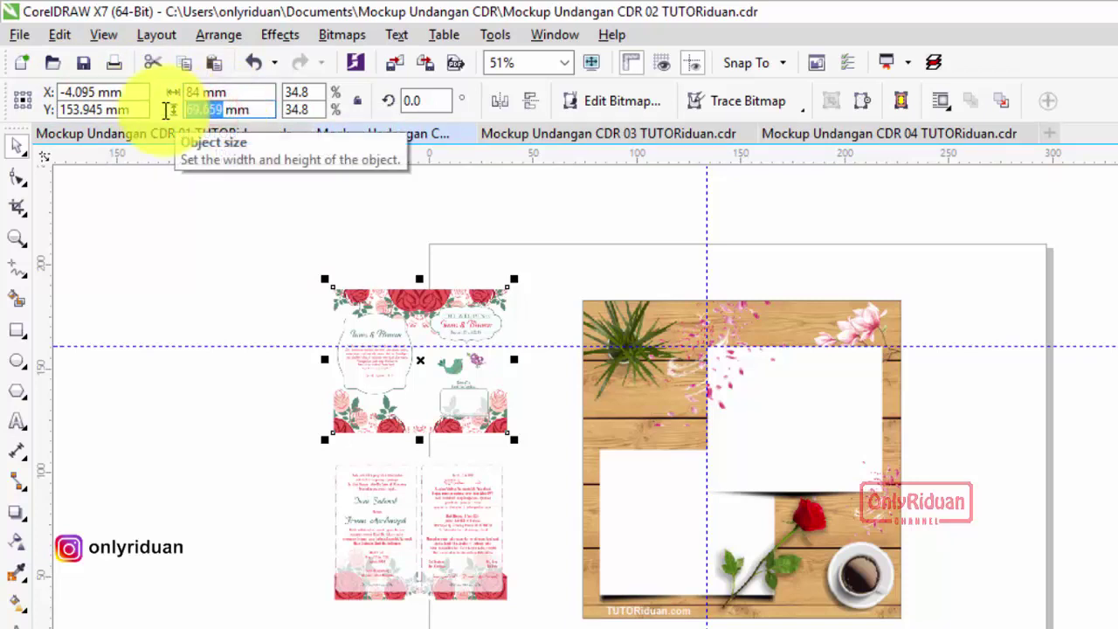
pyautogui.press('Return')
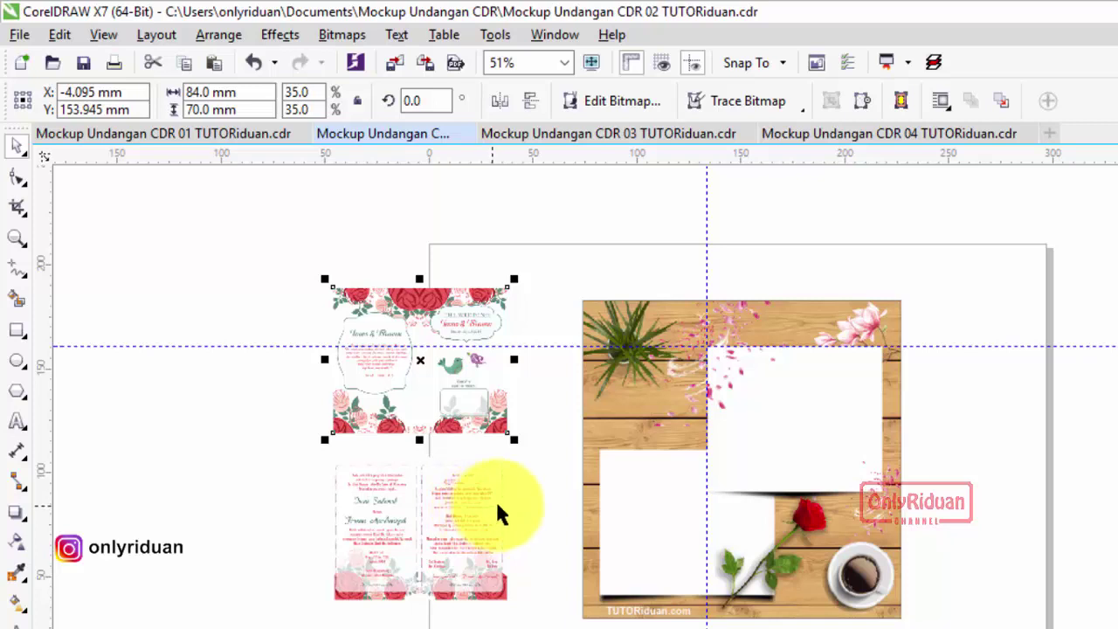
# Resize the inner invitation image with the event text to 84 x 70 mm and deselect it.
pyautogui.click(458, 498)
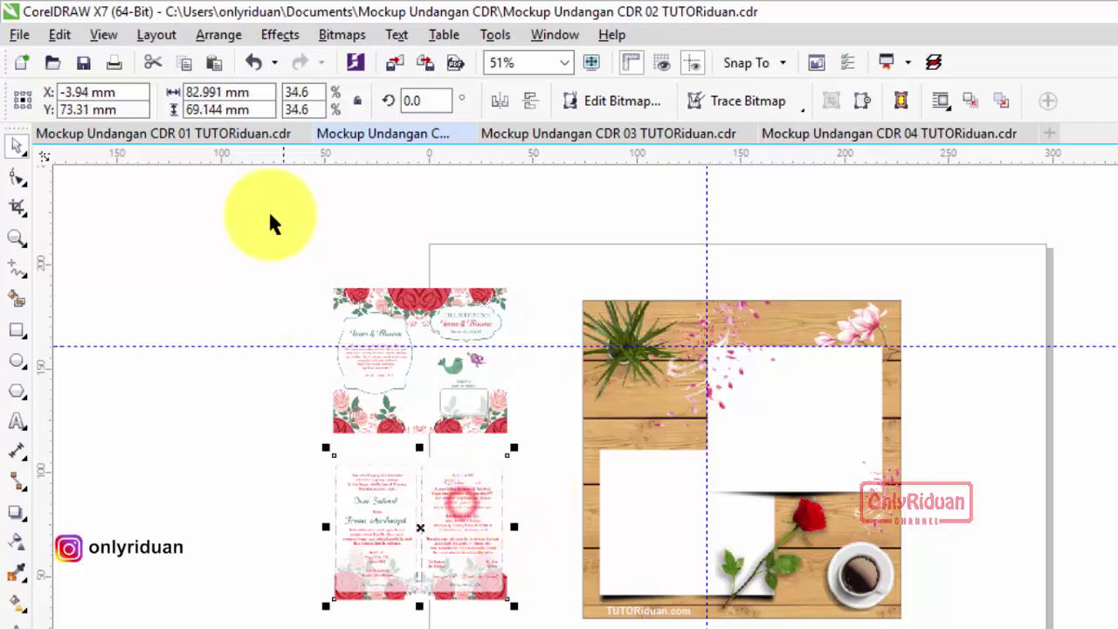
pyautogui.click(222, 93)
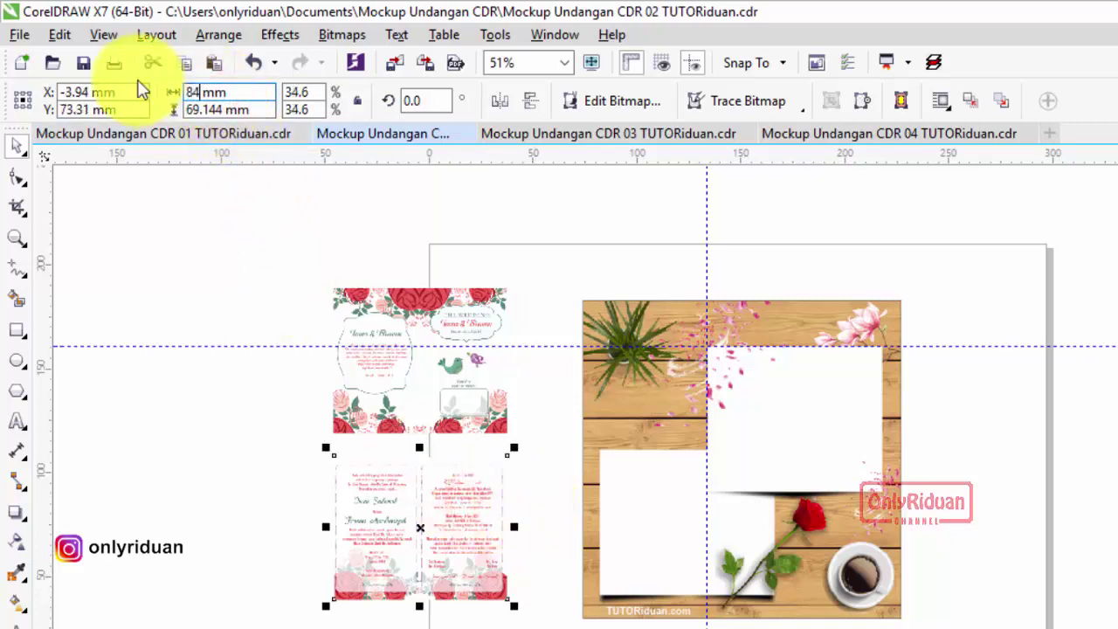
pyautogui.press('Return')
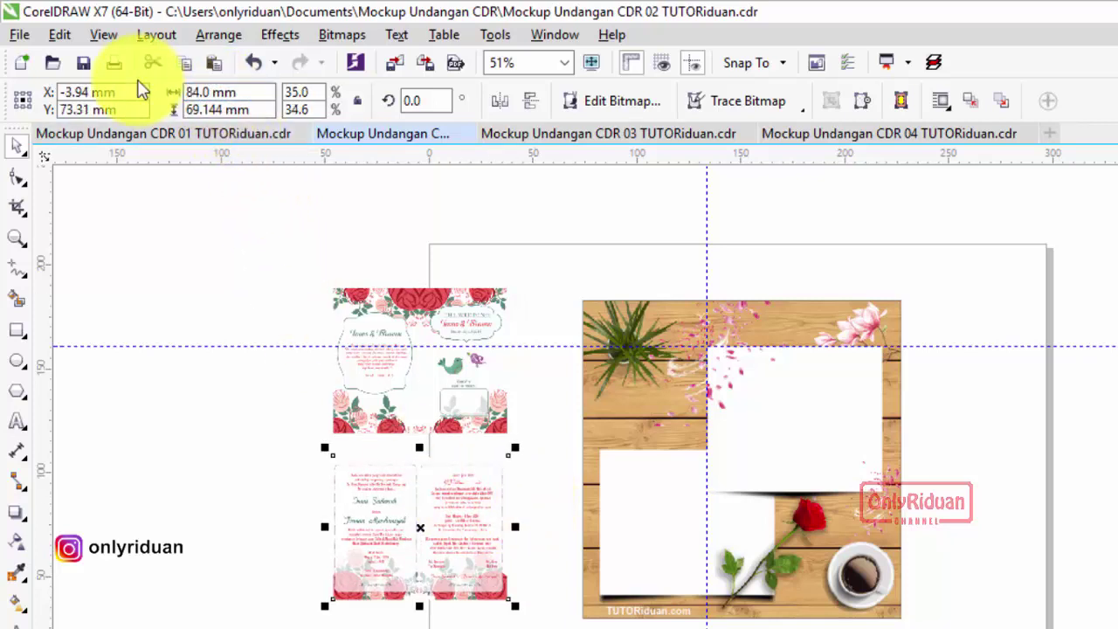
pyautogui.click(222, 106)
pyautogui.write('70')
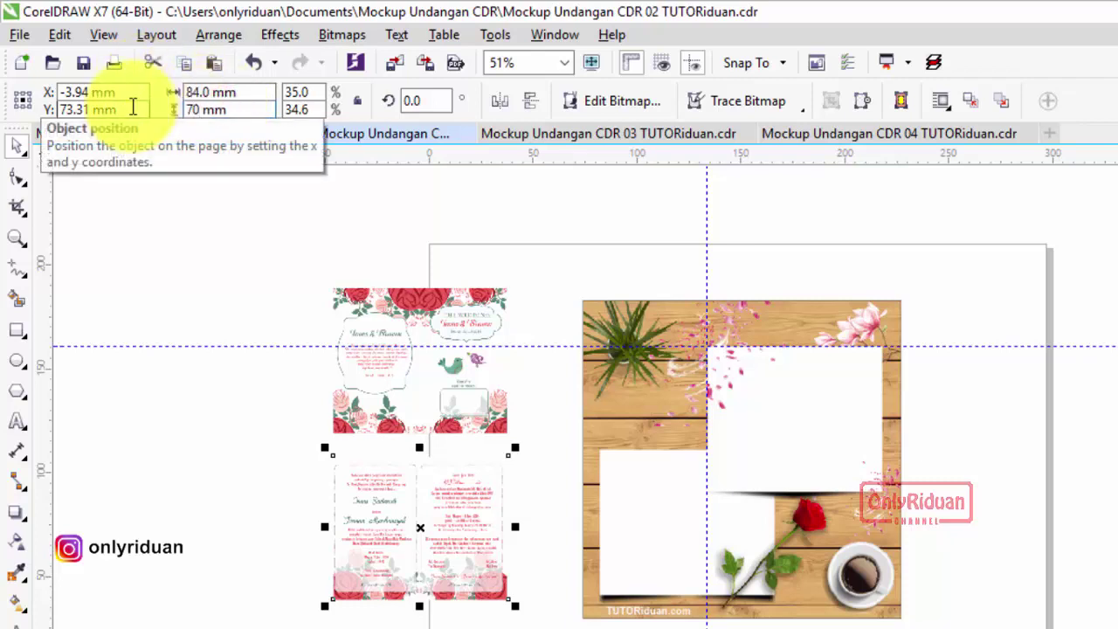
pyautogui.click(219, 276)
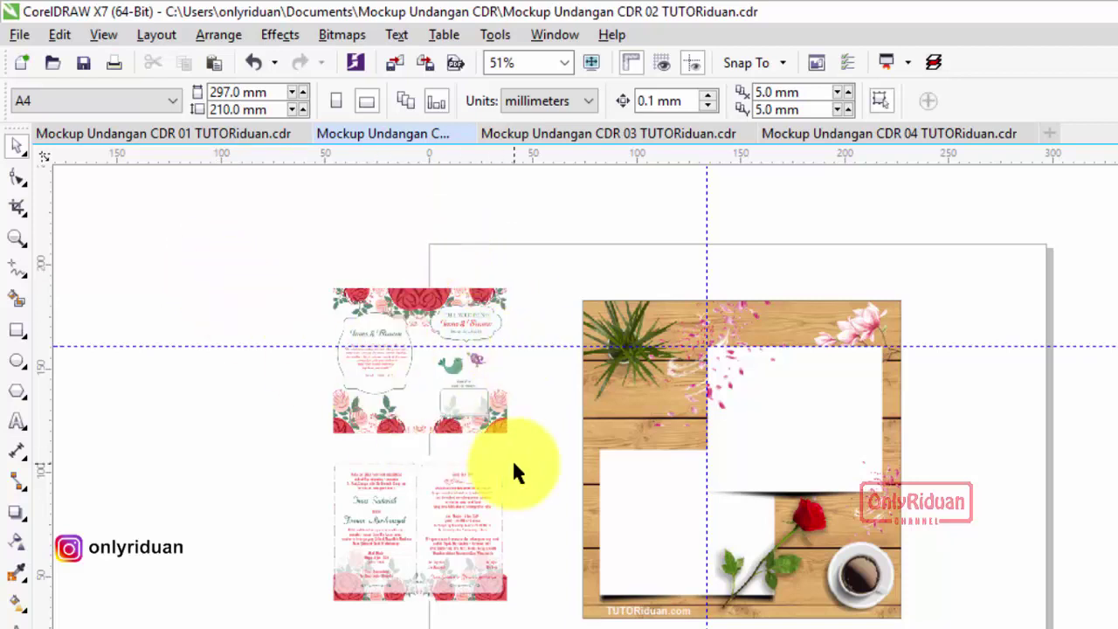
pyautogui.click(20, 34)
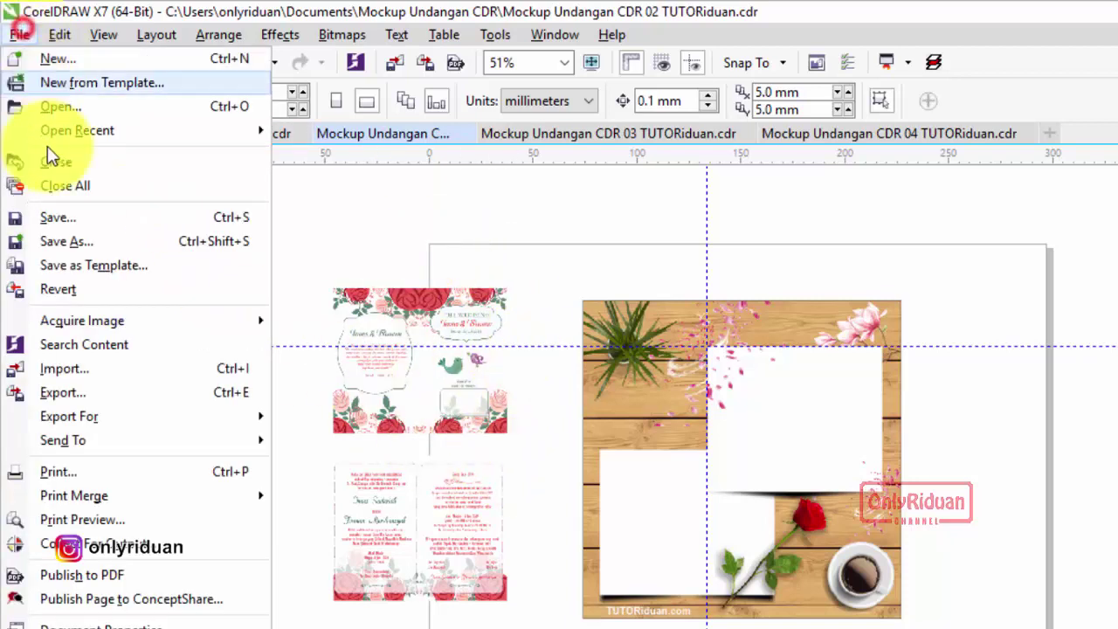
pyautogui.click(315, 189)
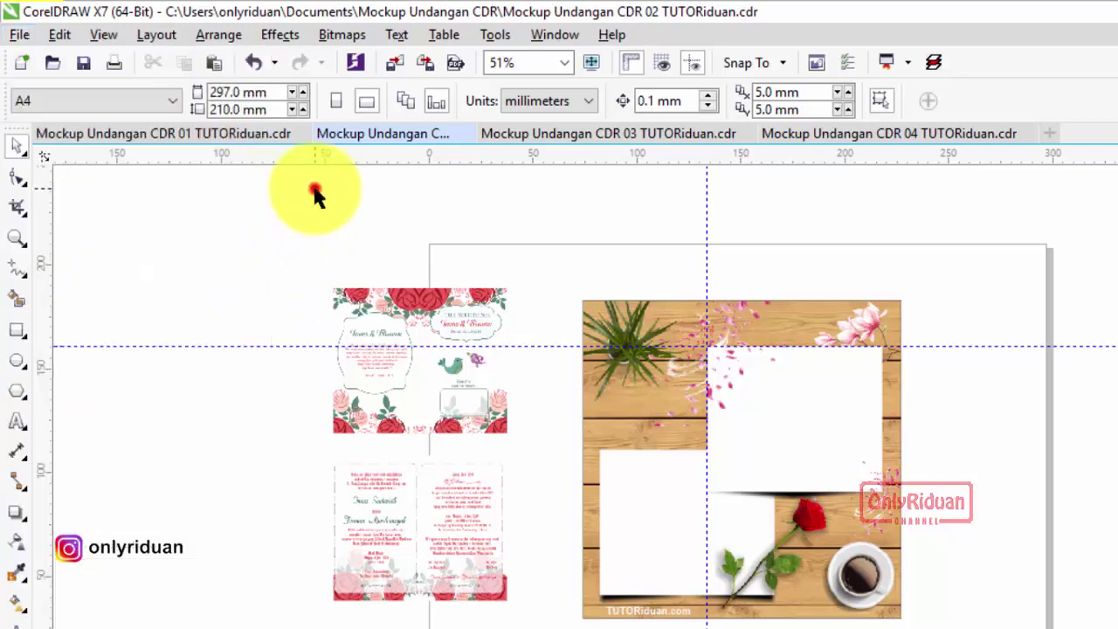
pyautogui.click(381, 273)
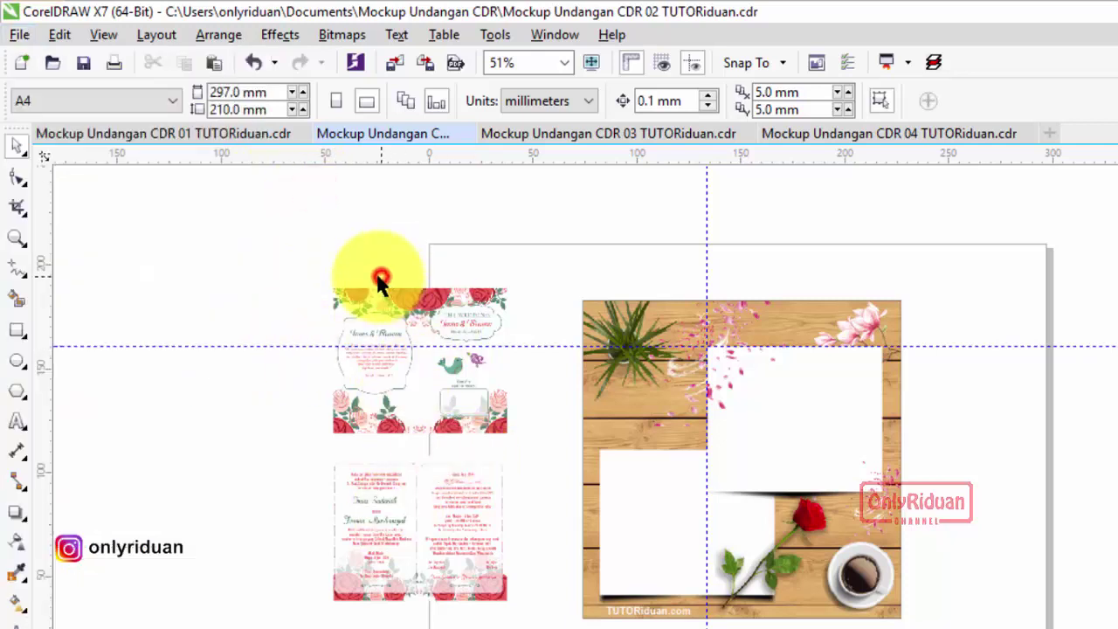
# PowerClip the outer invitation image with the red roses inside the upper white card of the mockup photo.
pyautogui.click(466, 391)
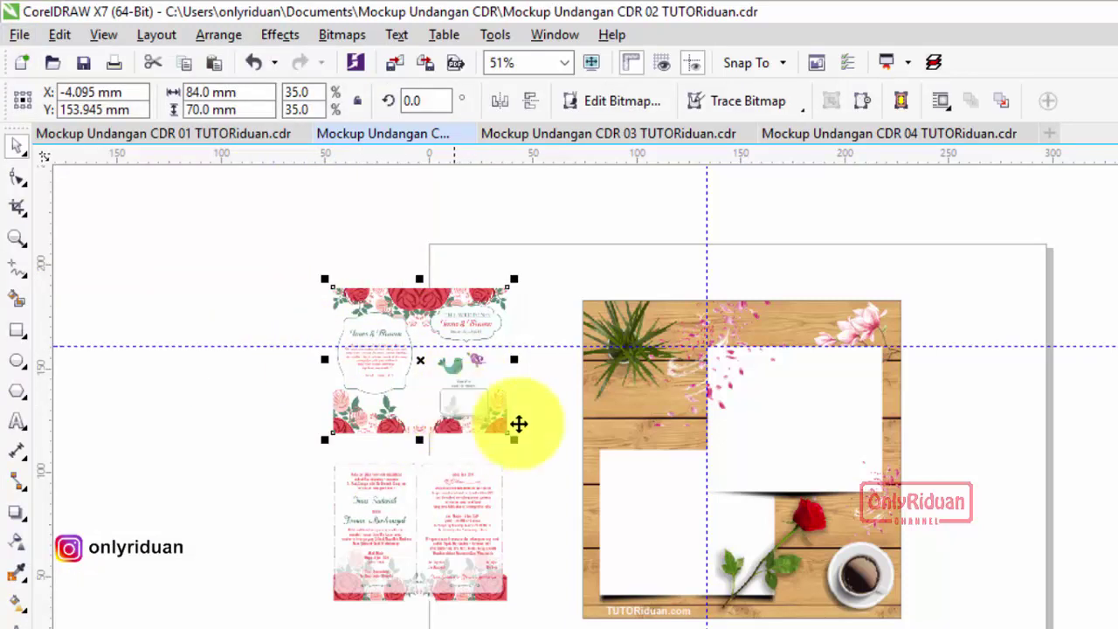
pyautogui.rightClick(422, 379)
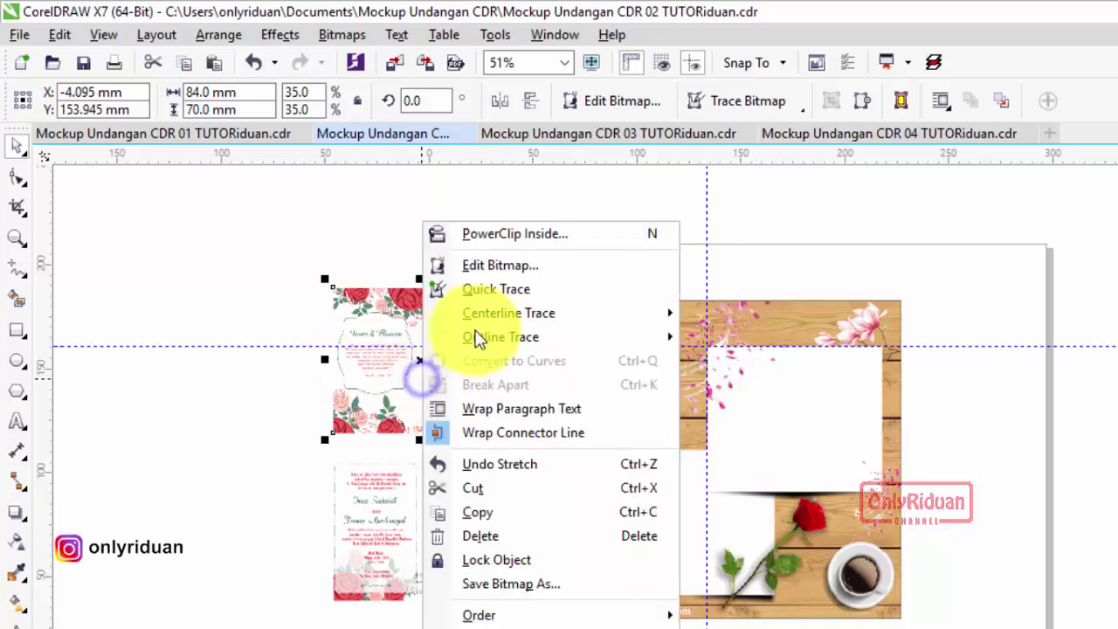
pyautogui.click(487, 231)
pyautogui.click(774, 431)
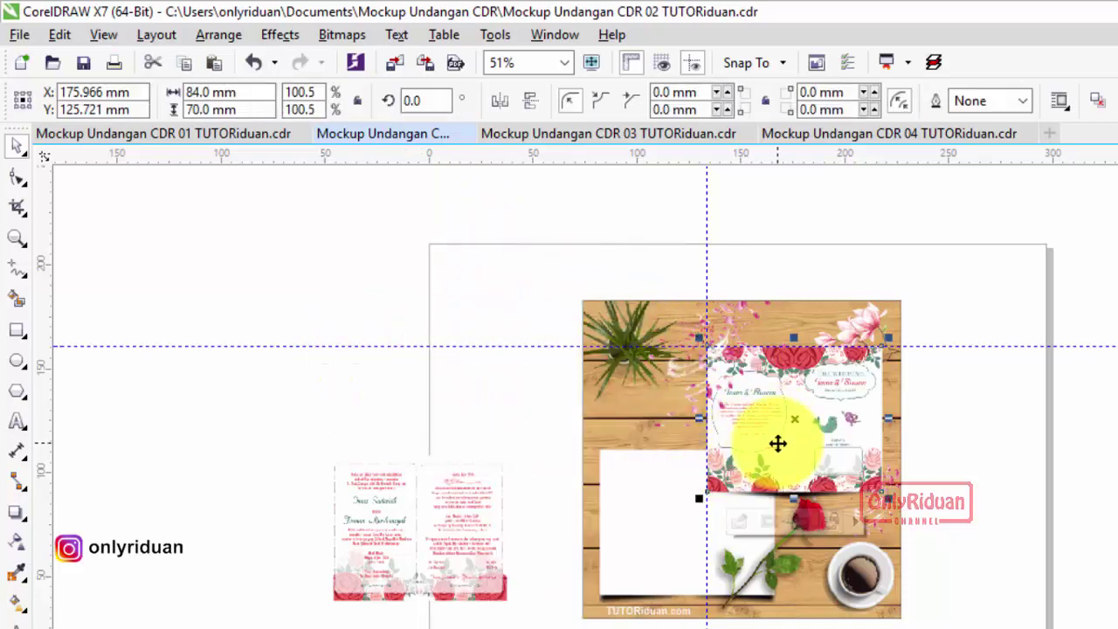
# PowerClip the inner invitation image inside the lower white card of the mockup photo.
pyautogui.click(435, 559)
pyautogui.rightClick(438, 549)
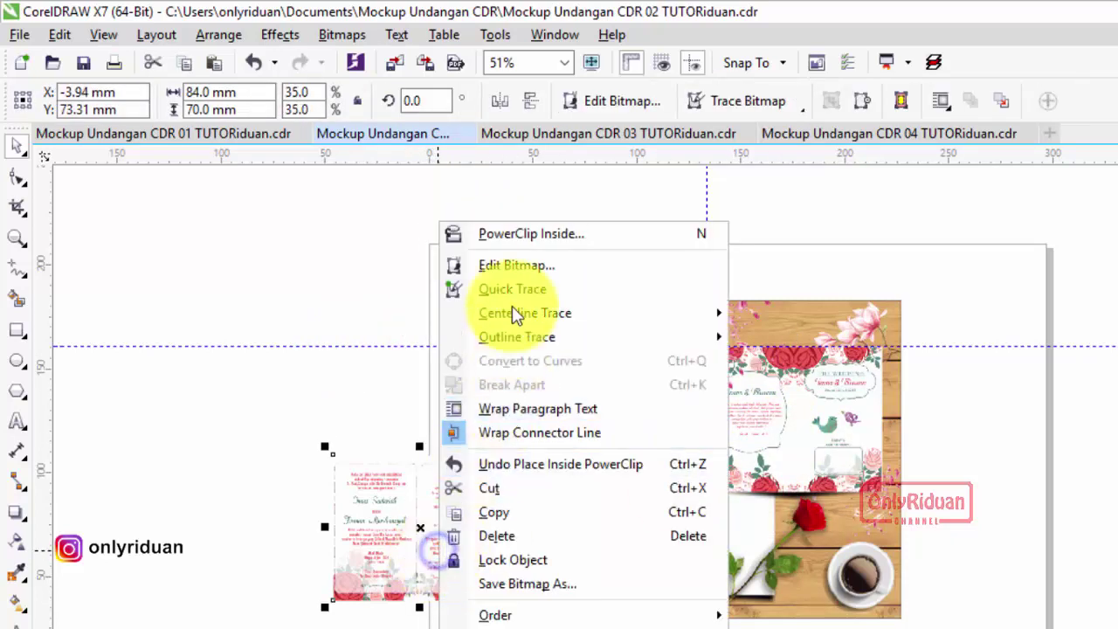
pyautogui.click(511, 236)
pyautogui.click(649, 497)
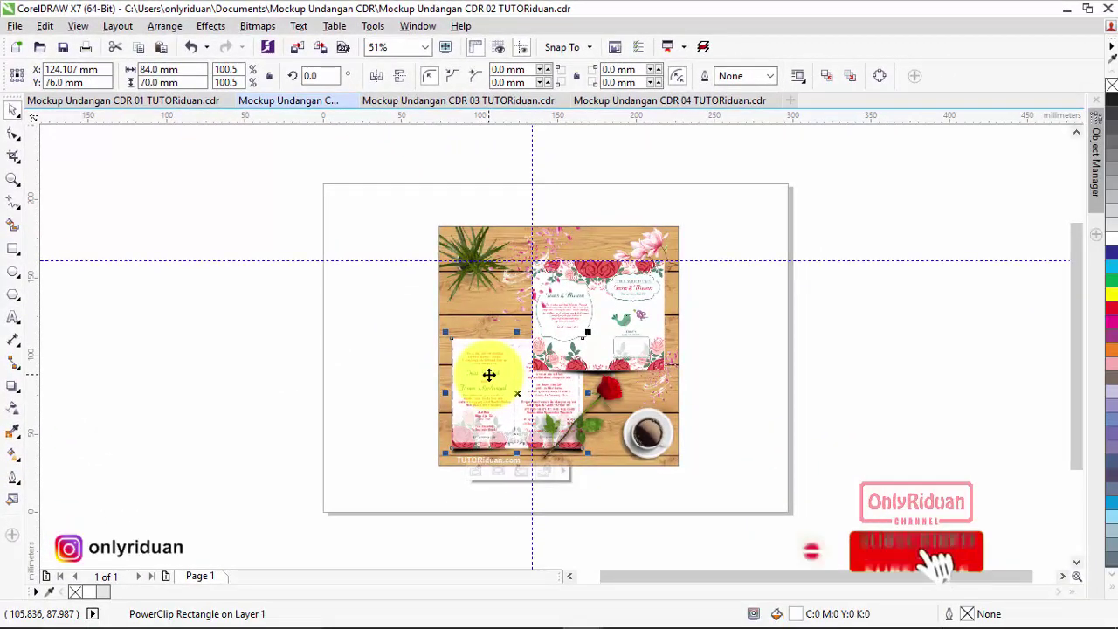
pyautogui.click(596, 495)
pyautogui.click(591, 415)
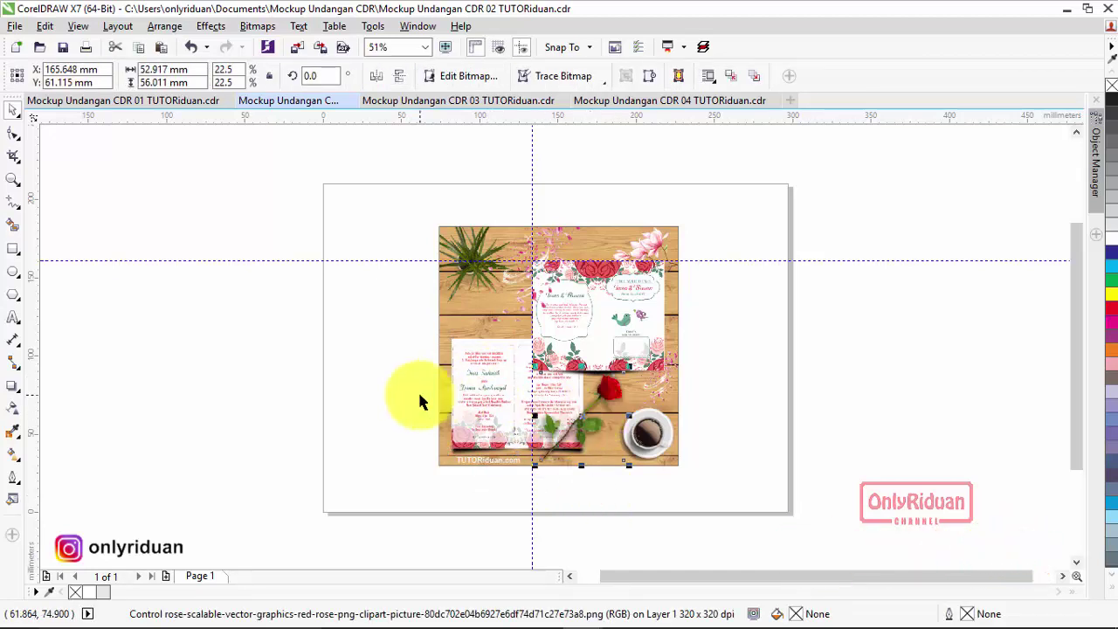
# Switch to the Mockup Undangan CDR 03 document and look up its required image sizes and tilt on the tutorial page in Chrome.
pyautogui.click(446, 100)
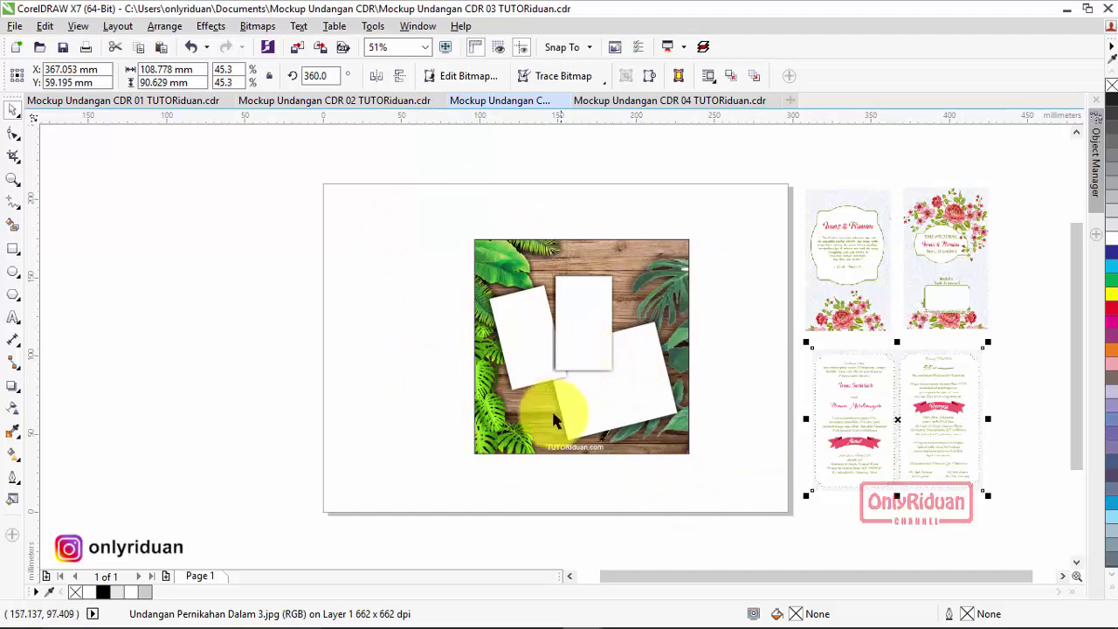
pyautogui.moveTo(647, 619)
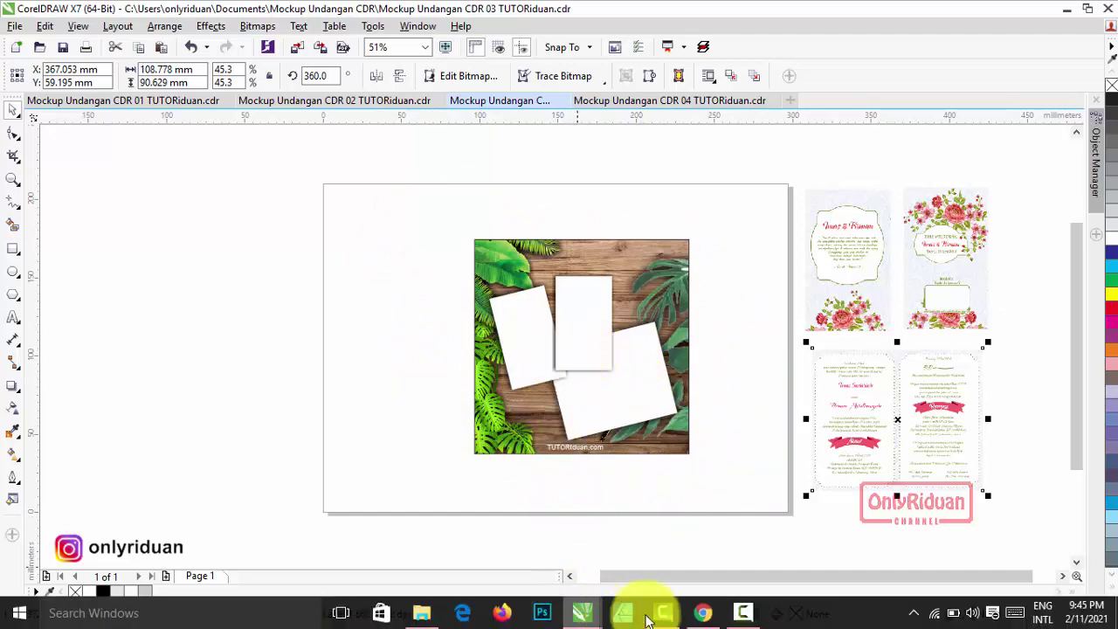
pyautogui.click(701, 611)
pyautogui.scroll(-1, 524, 327)
pyautogui.scroll(-15, 527, 332)
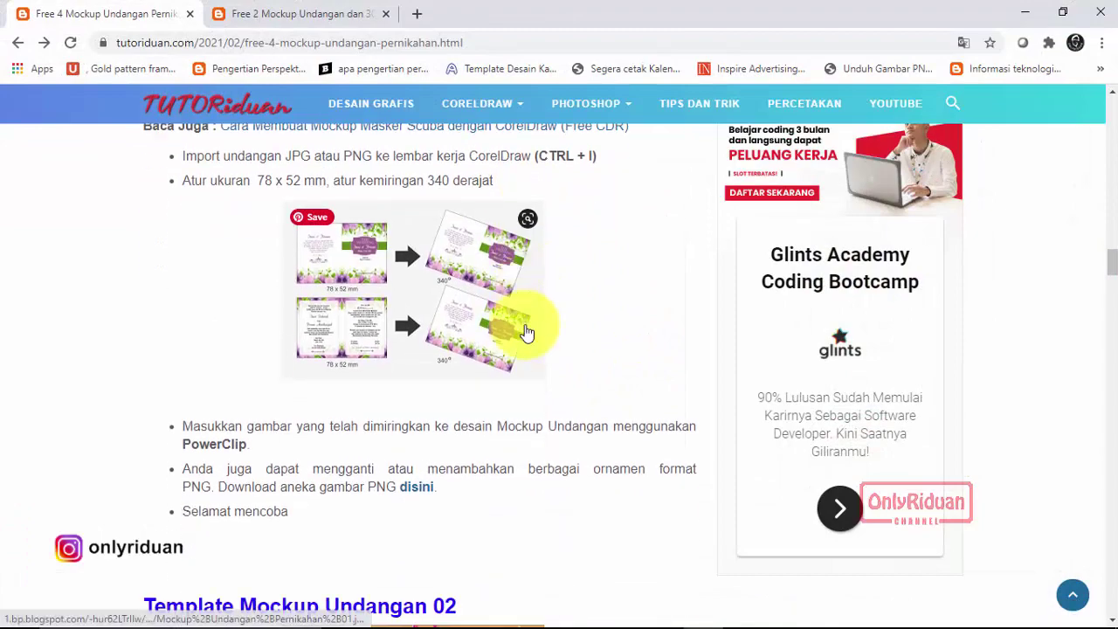
pyautogui.scroll(-15, 529, 325)
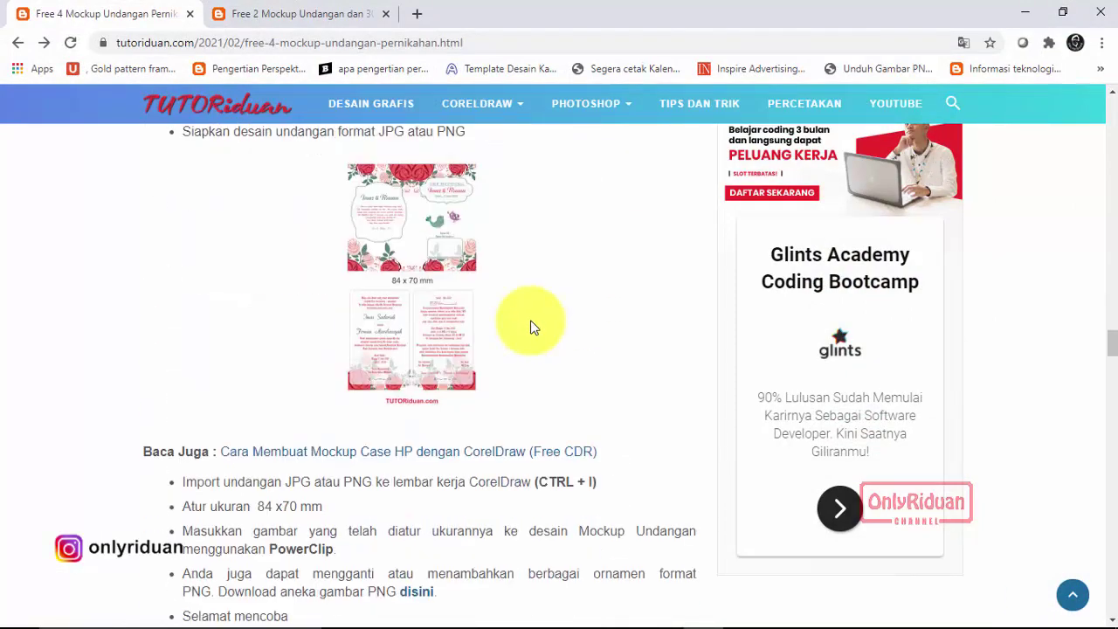
pyautogui.scroll(-10, 534, 328)
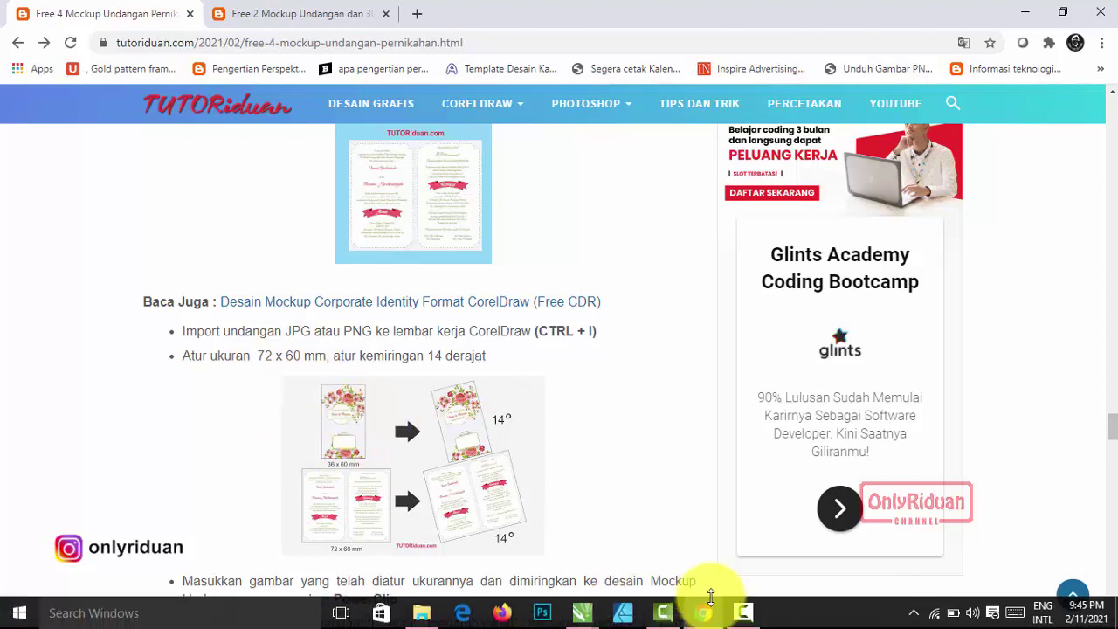
# Return to Mockup Undangan CDR 03 in CorelDRAW, resize the inner invitation image to 72 x 60 mm and shift it closer to the page.
pyautogui.moveTo(586, 614)
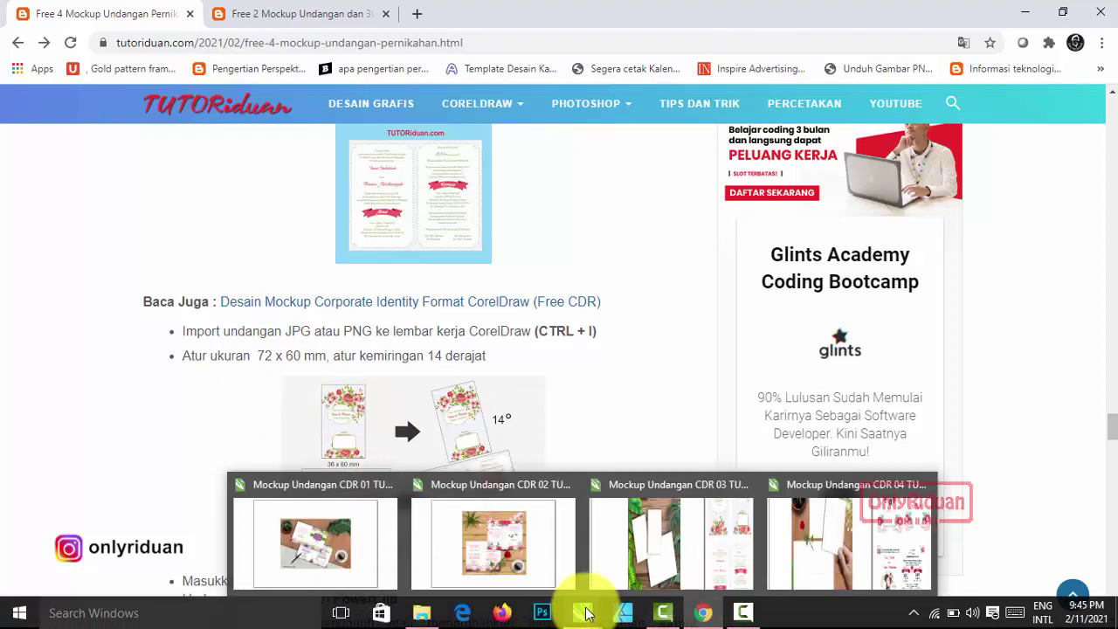
pyautogui.click(641, 562)
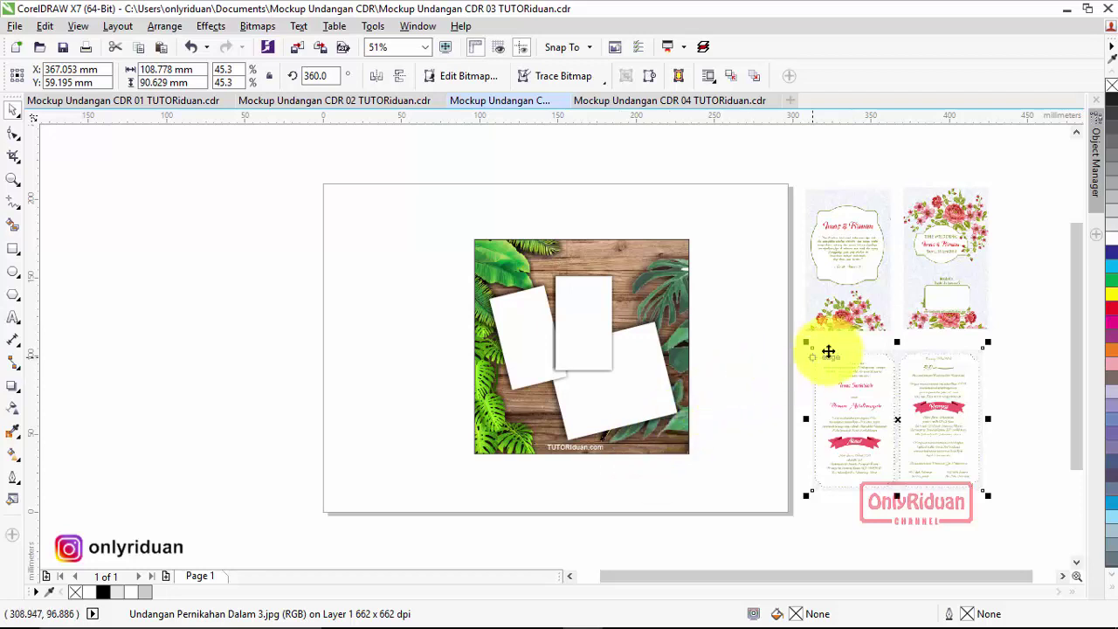
pyautogui.moveTo(917, 407); pyautogui.dragTo(877, 425)
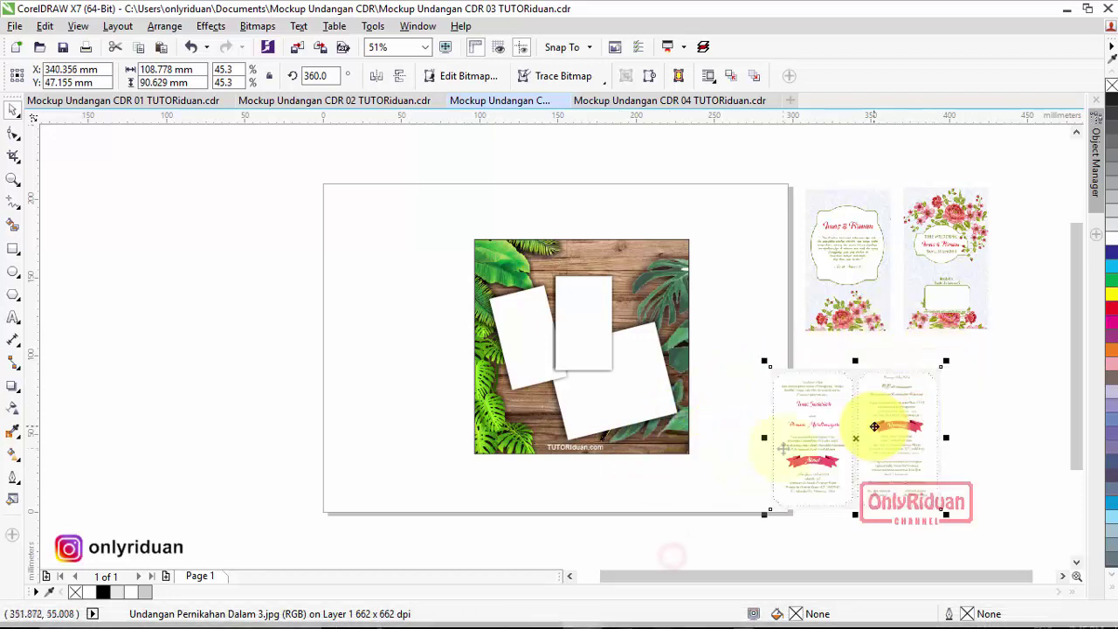
pyautogui.click(167, 69)
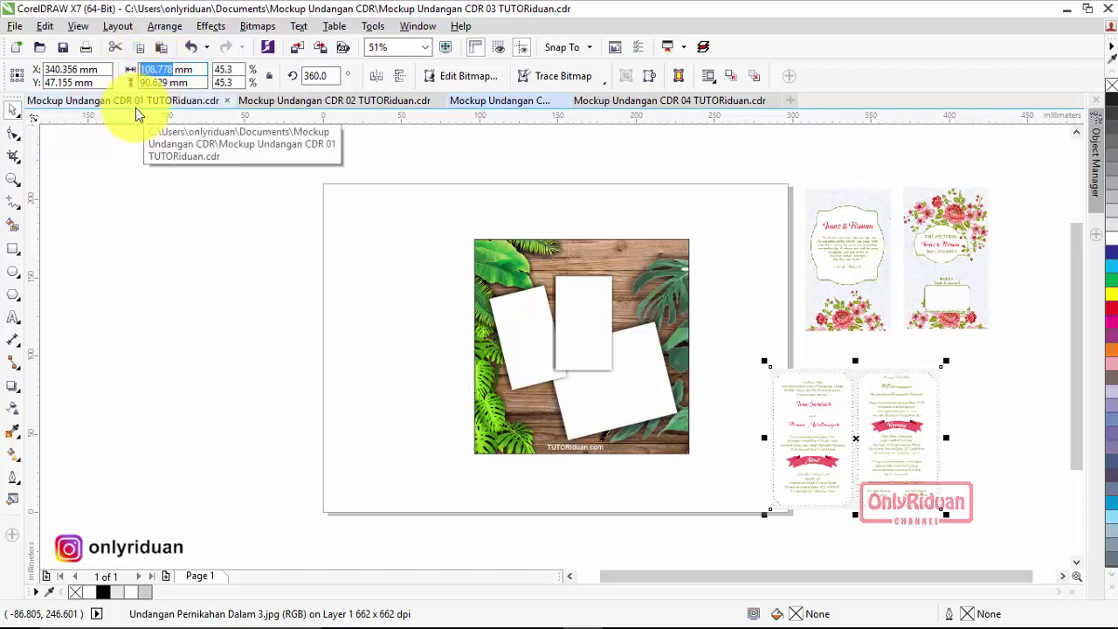
pyautogui.write('72')
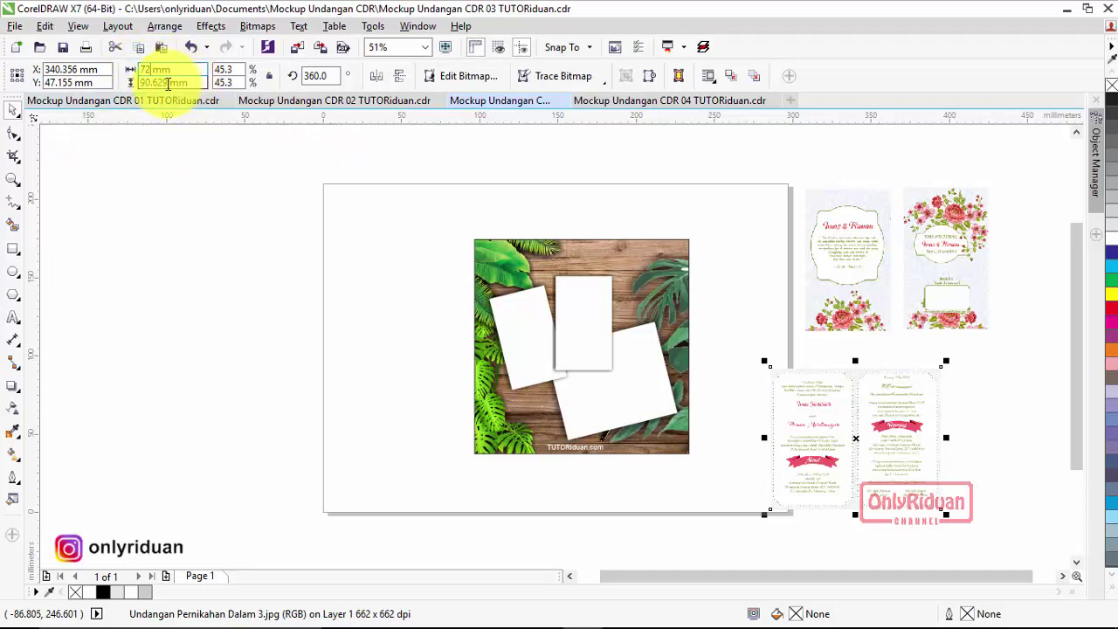
pyautogui.click(167, 83)
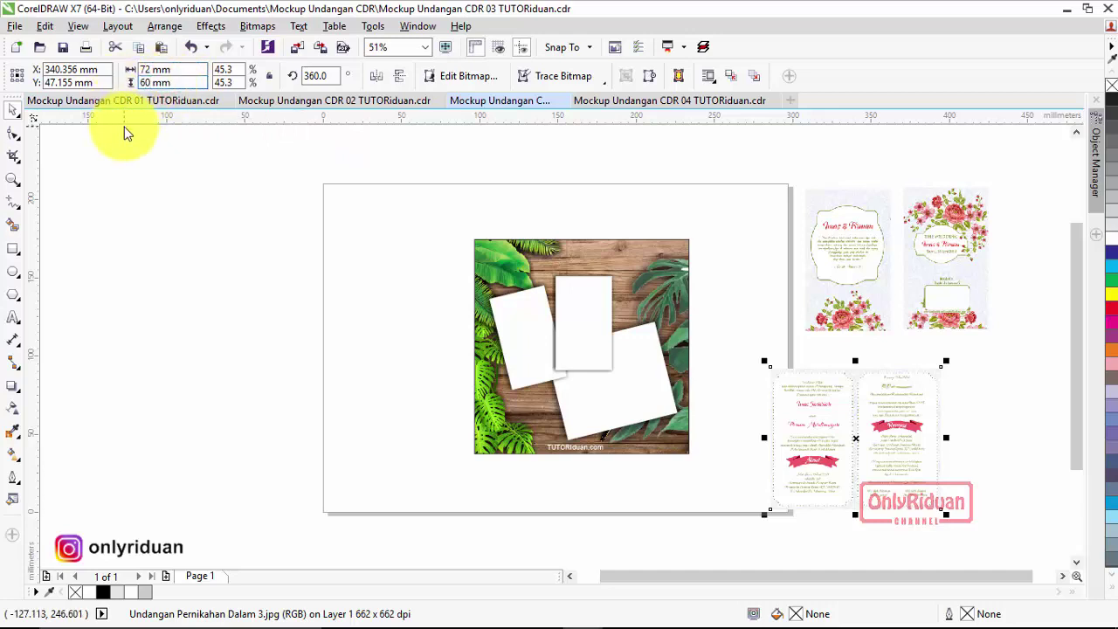
pyautogui.write('60')
pyautogui.press('Return')
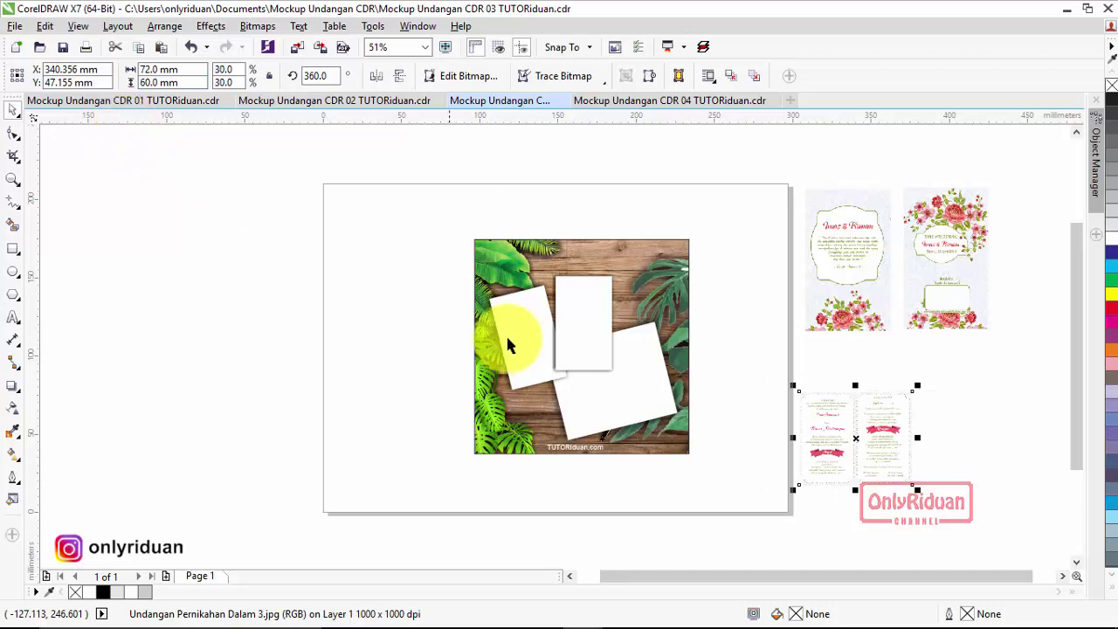
pyautogui.moveTo(853, 457); pyautogui.dragTo(832, 432)
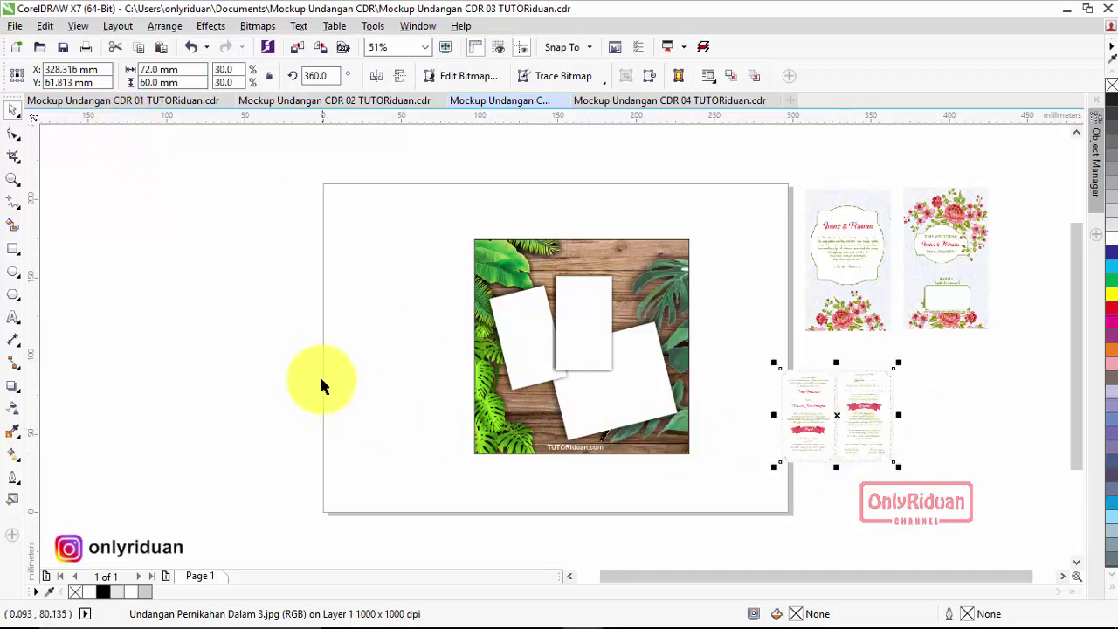
# Resize the front cover image to 36 x 60 mm and move it and the inner invitation image to the left of the mockup photo.
pyautogui.click(944, 254)
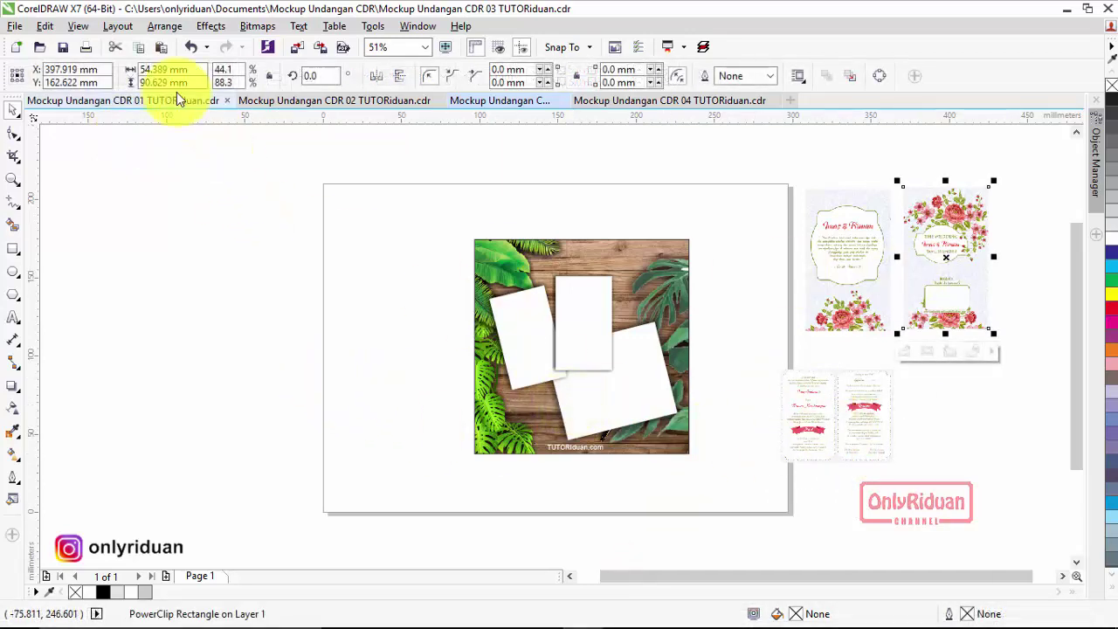
pyautogui.doubleClick(166, 70)
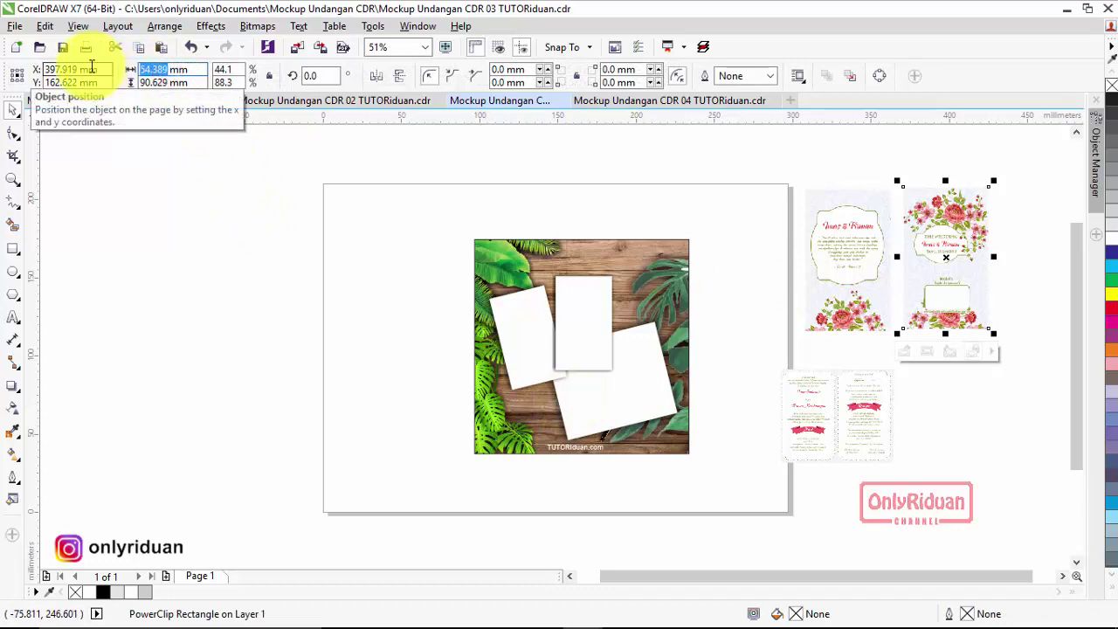
pyautogui.doubleClick(166, 82)
pyautogui.write('60')
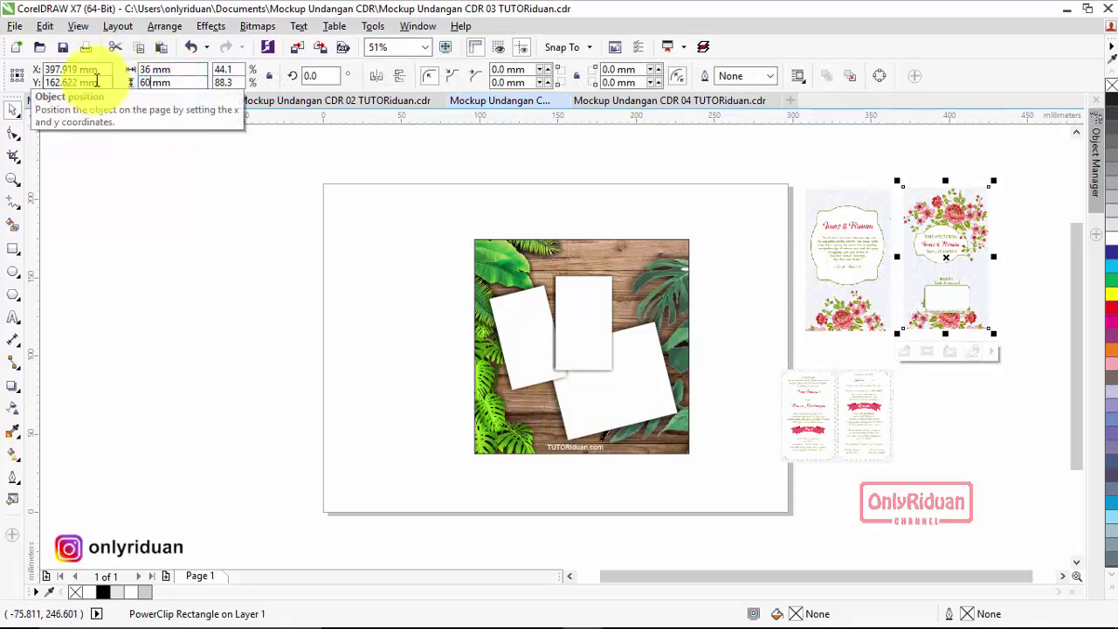
pyautogui.press('Return')
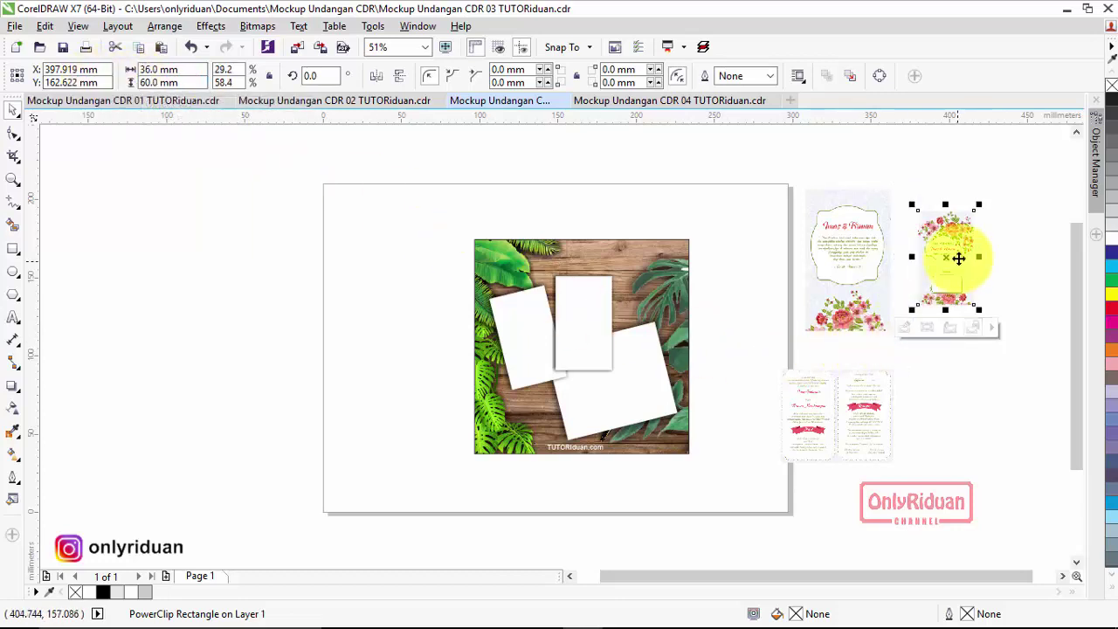
pyautogui.moveTo(959, 257); pyautogui.dragTo(438, 297)
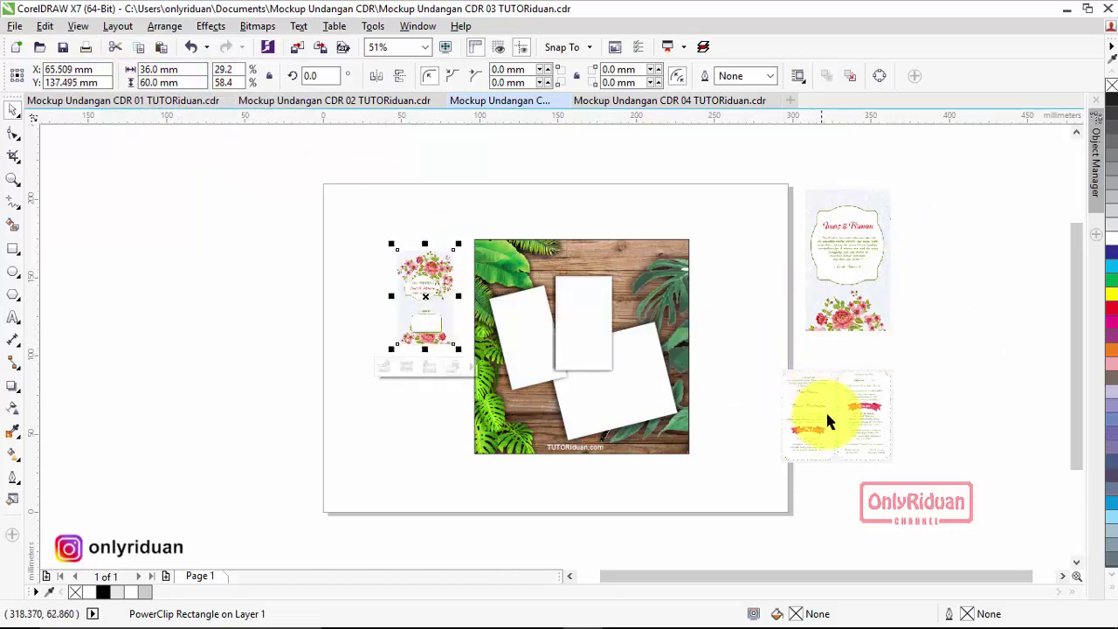
pyautogui.moveTo(824, 418); pyautogui.dragTo(389, 459)
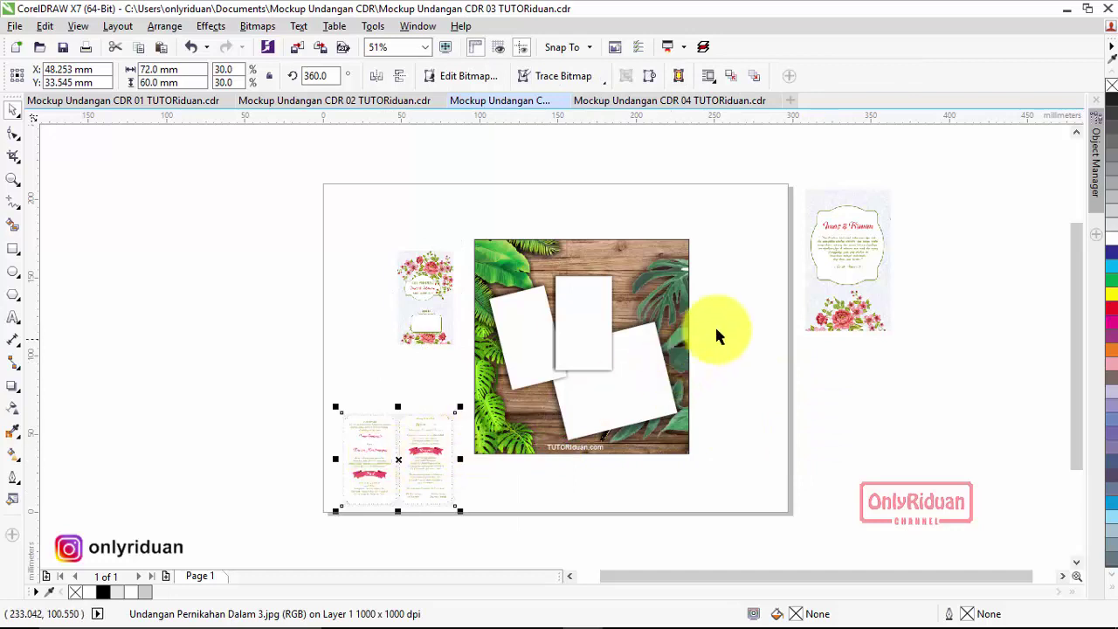
# Resize the floral invitation image with the quotation text to 36 x 60 mm and move it beside the mockup photo's right edge.
pyautogui.click(829, 260)
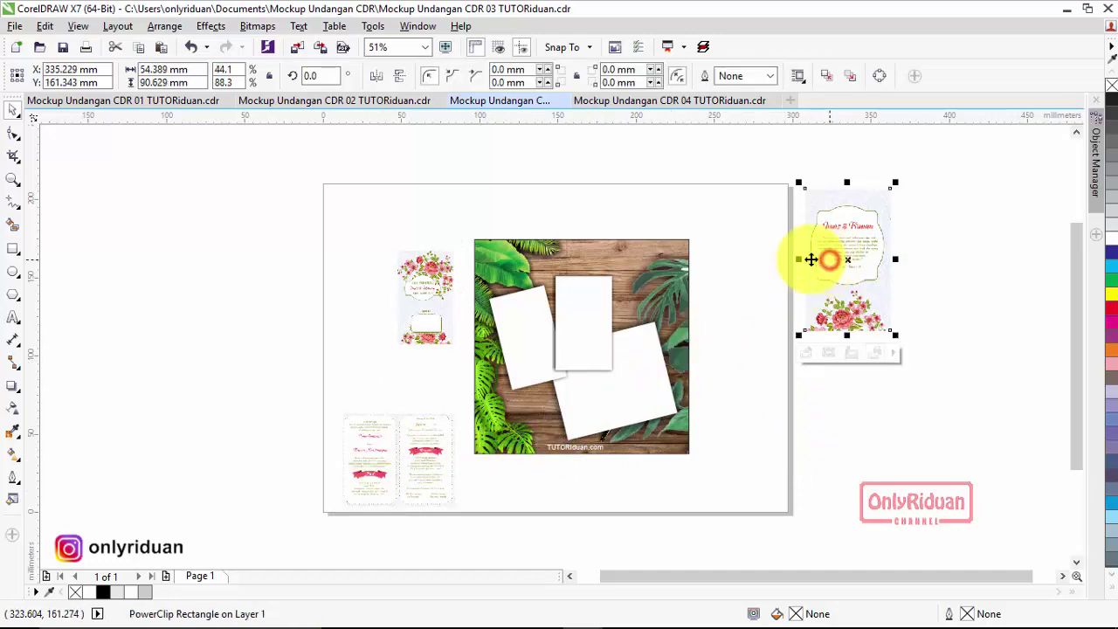
pyautogui.doubleClick(167, 70)
pyautogui.write('36')
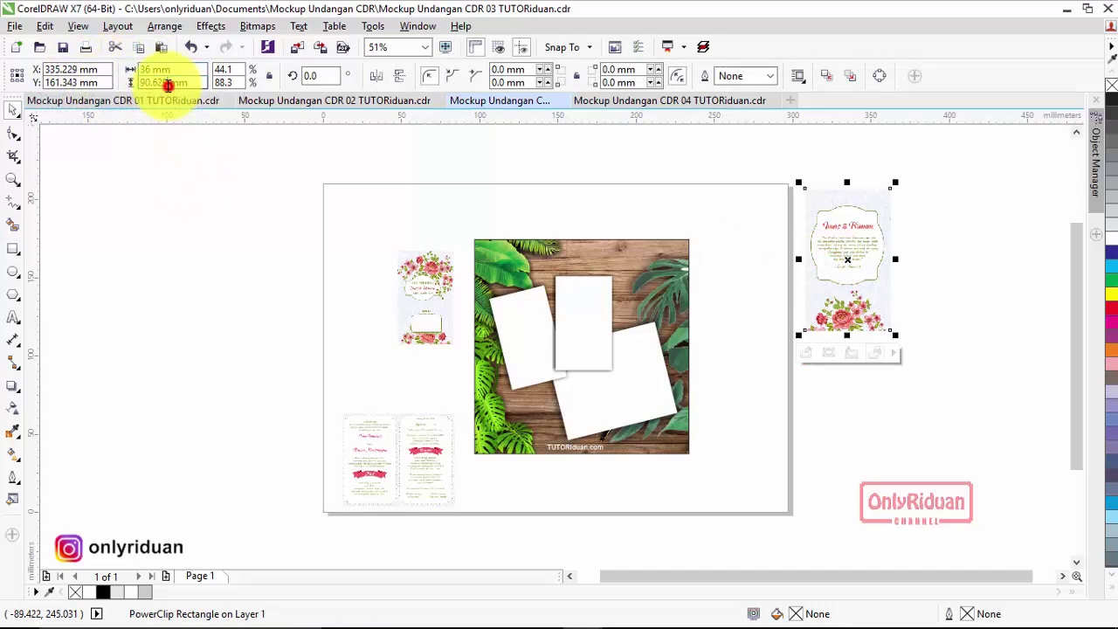
pyautogui.doubleClick(169, 83)
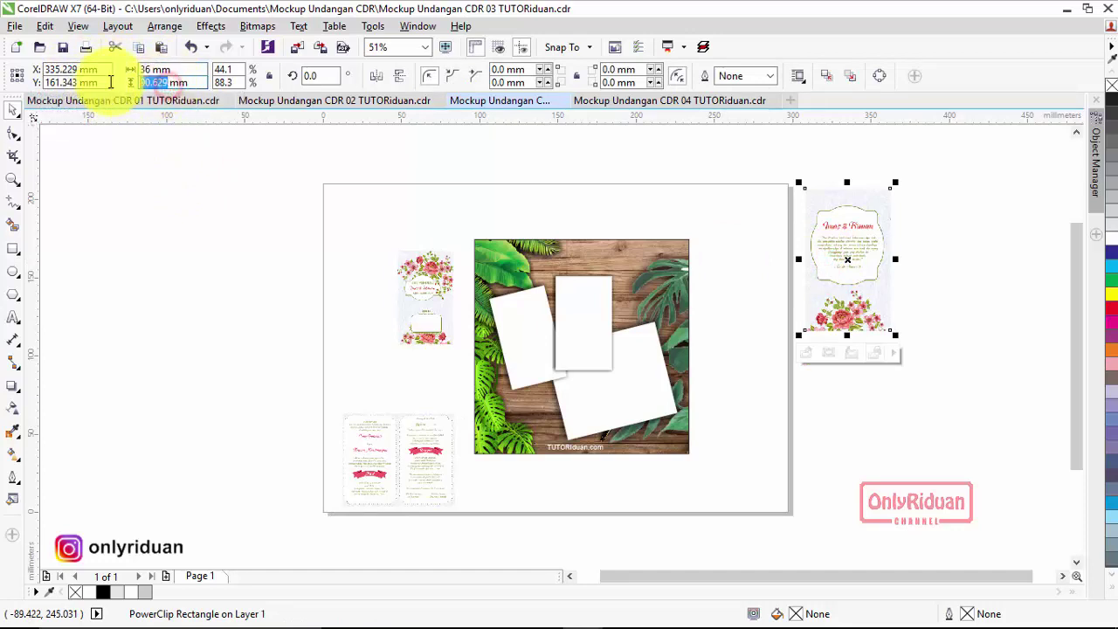
pyautogui.write('60')
pyautogui.press('Return')
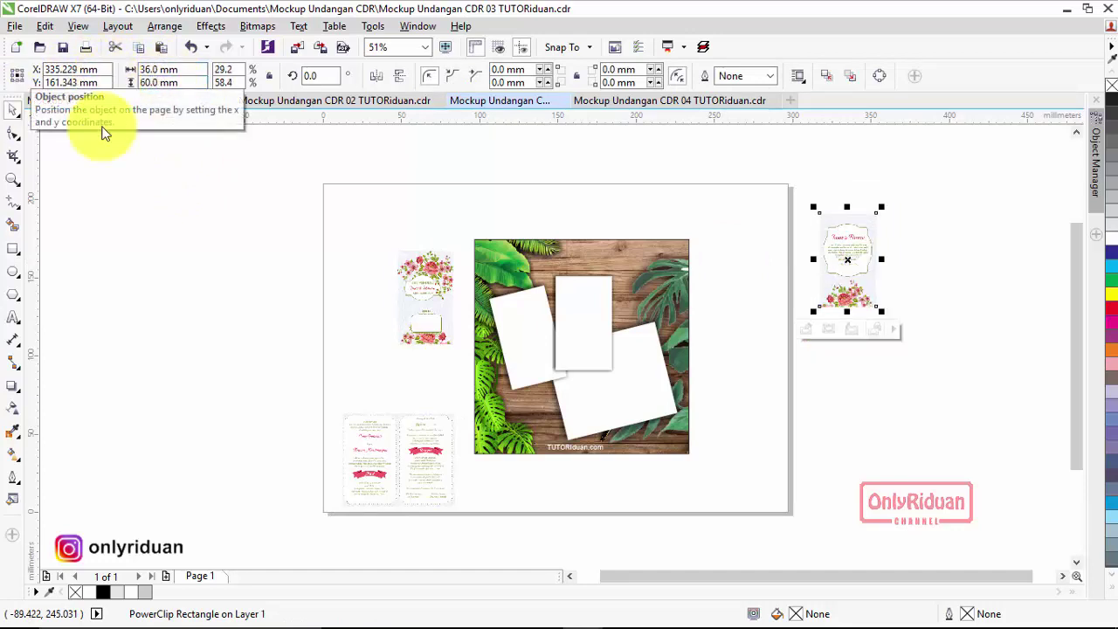
pyautogui.moveTo(811, 305); pyautogui.dragTo(745, 322)
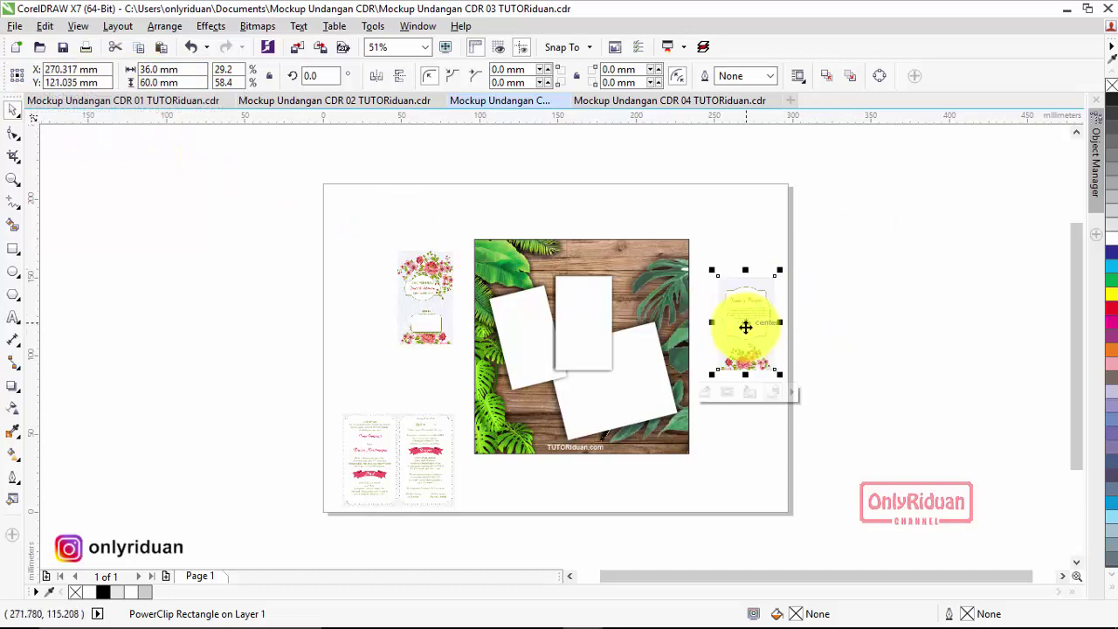
# Check the tilt of the mockup's large lower card and rotate the quotation image by 14 degrees to match.
pyautogui.click(13, 179)
pyautogui.moveTo(303, 187); pyautogui.dragTo(849, 530)
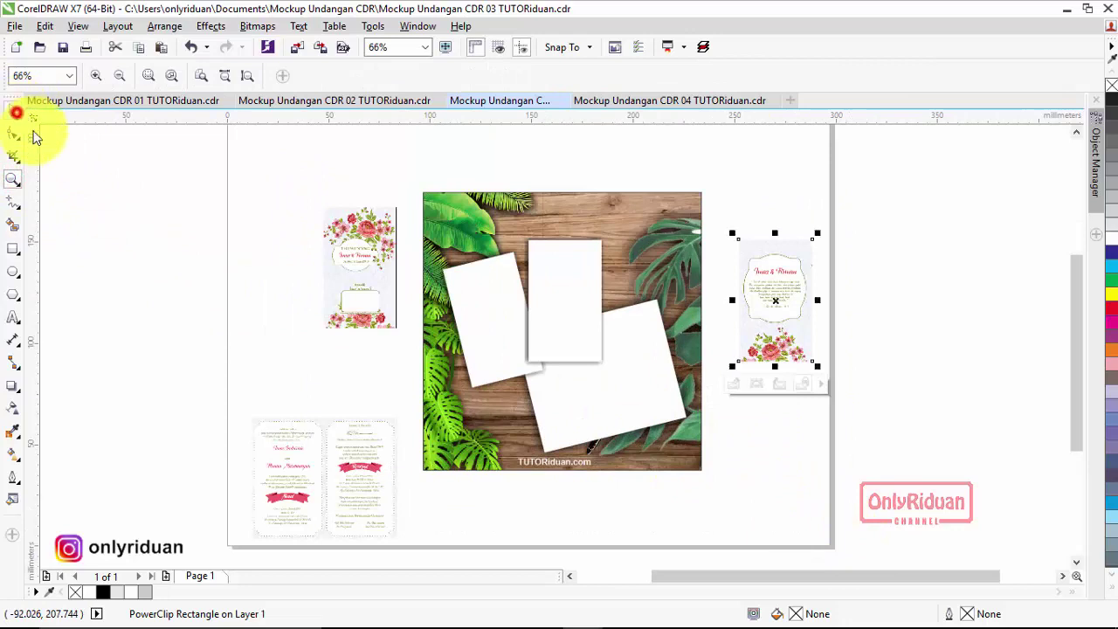
pyautogui.click(13, 109)
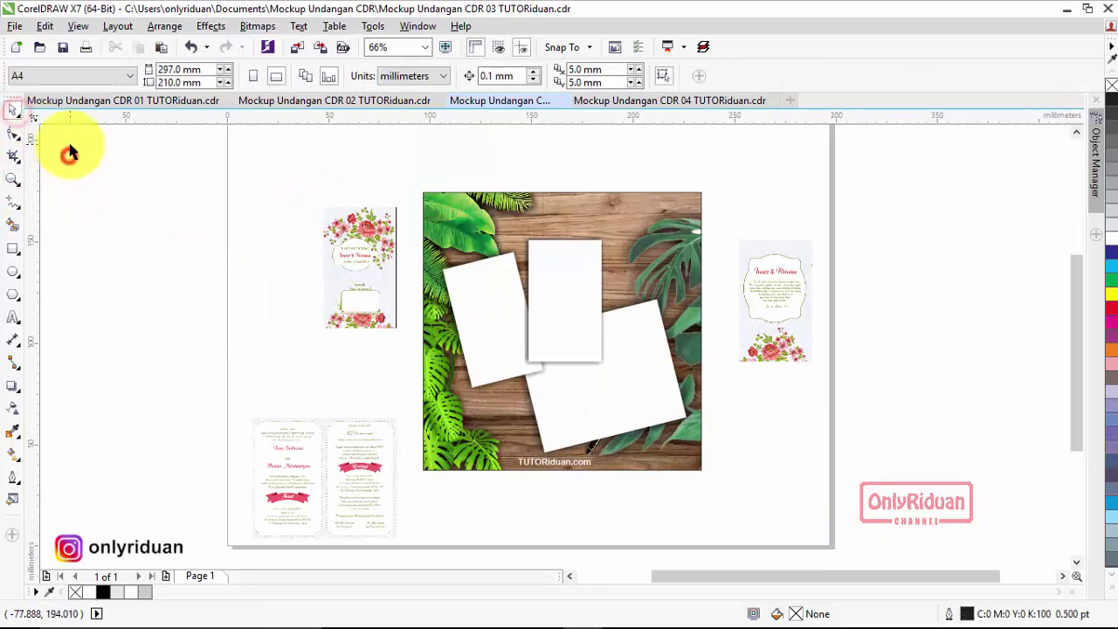
pyautogui.click(640, 412)
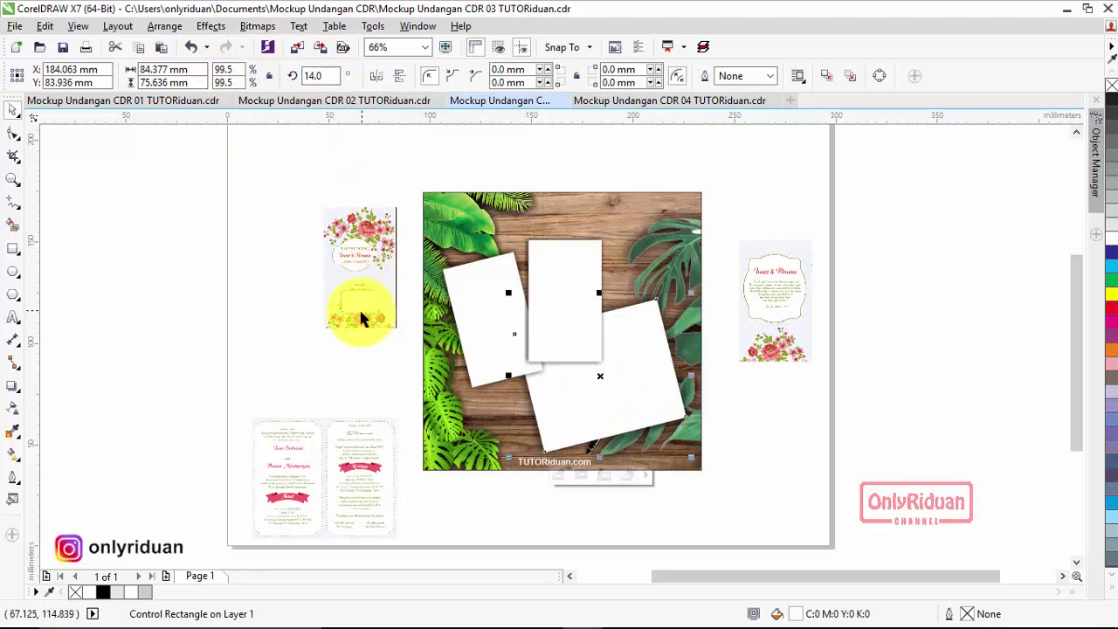
pyautogui.click(776, 324)
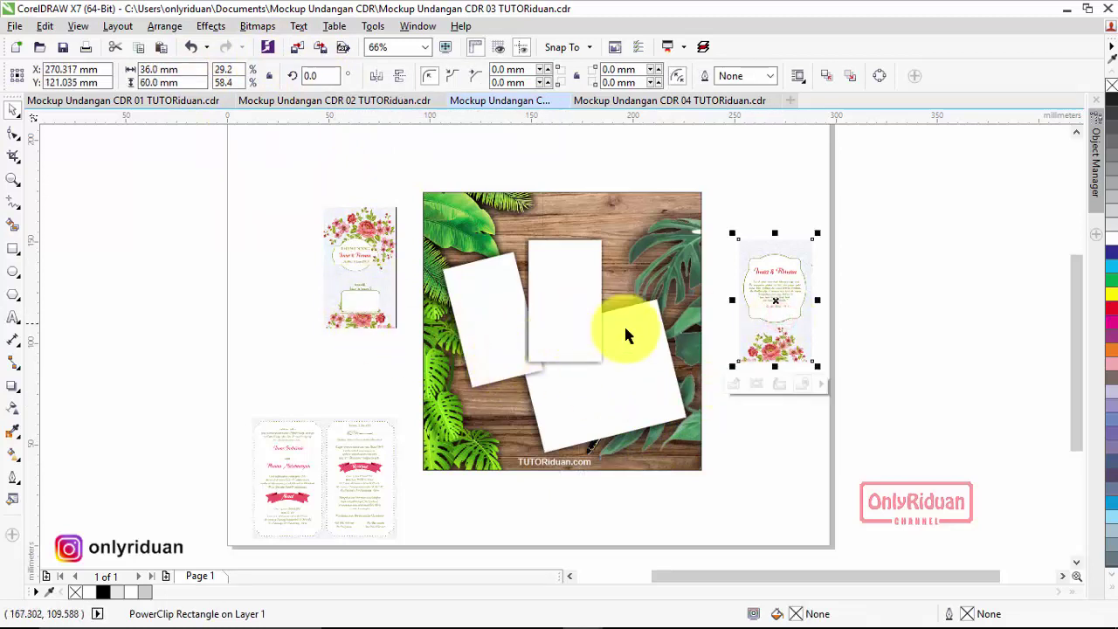
pyautogui.click(318, 76)
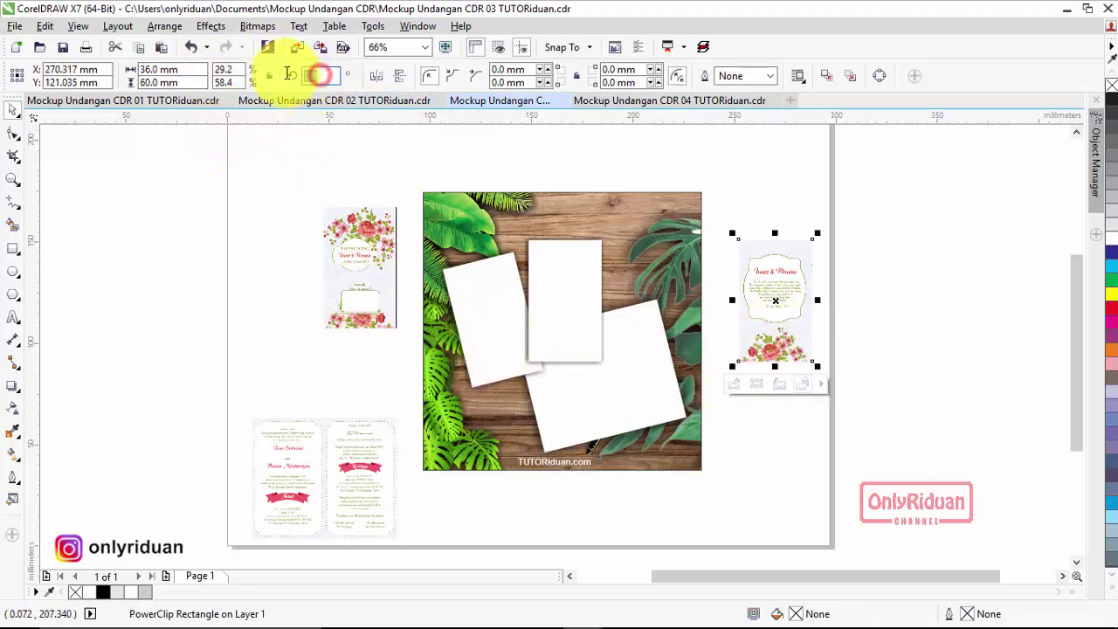
pyautogui.write('14')
pyautogui.press('Return')
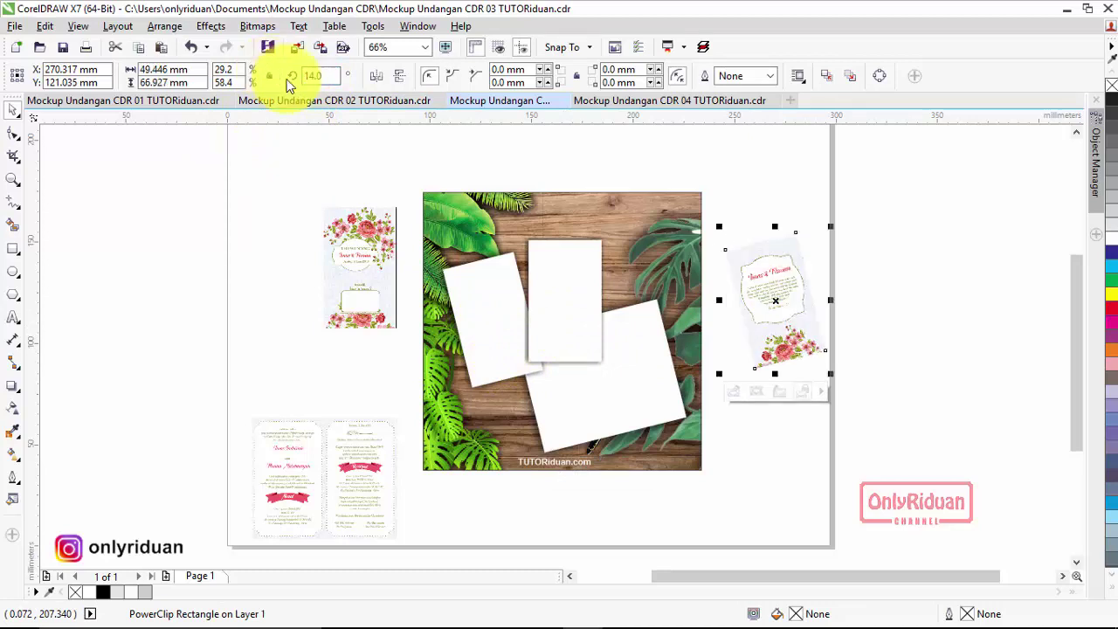
# Move the inner invitation image up beneath the front cover image and rotate it by 14 degrees.
pyautogui.click(325, 454)
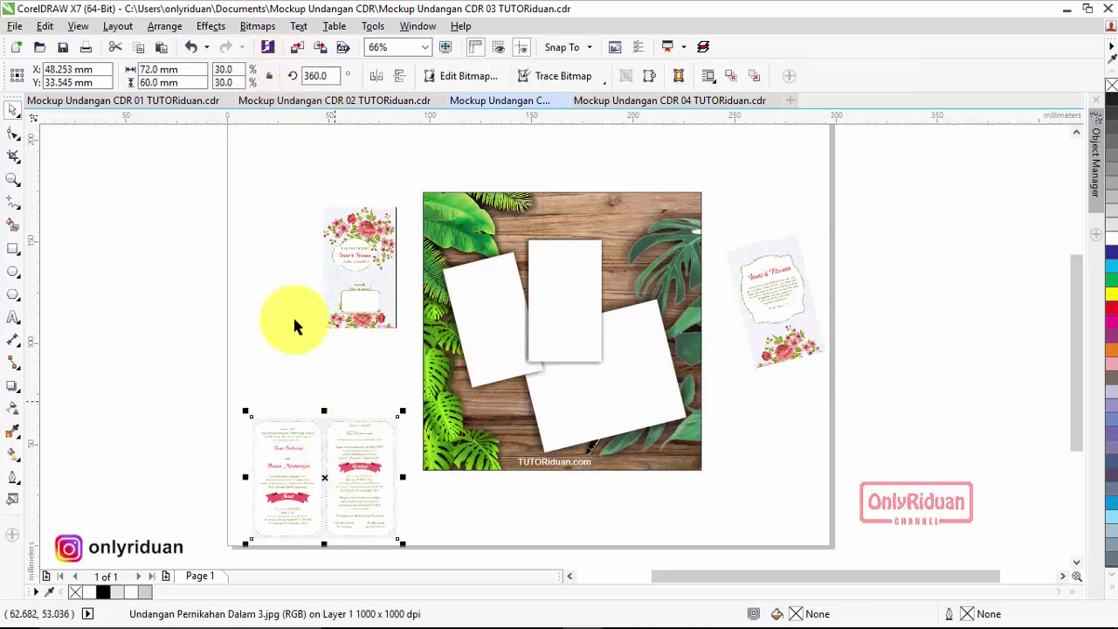
pyautogui.moveTo(320, 427); pyautogui.dragTo(334, 365)
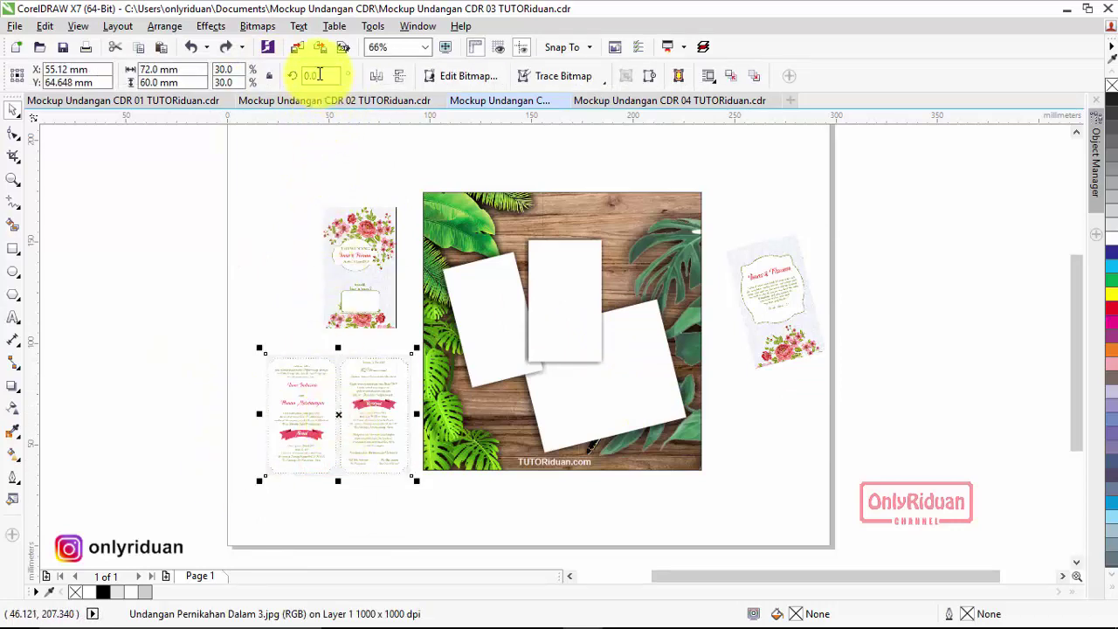
pyautogui.click(315, 75)
pyautogui.write('14')
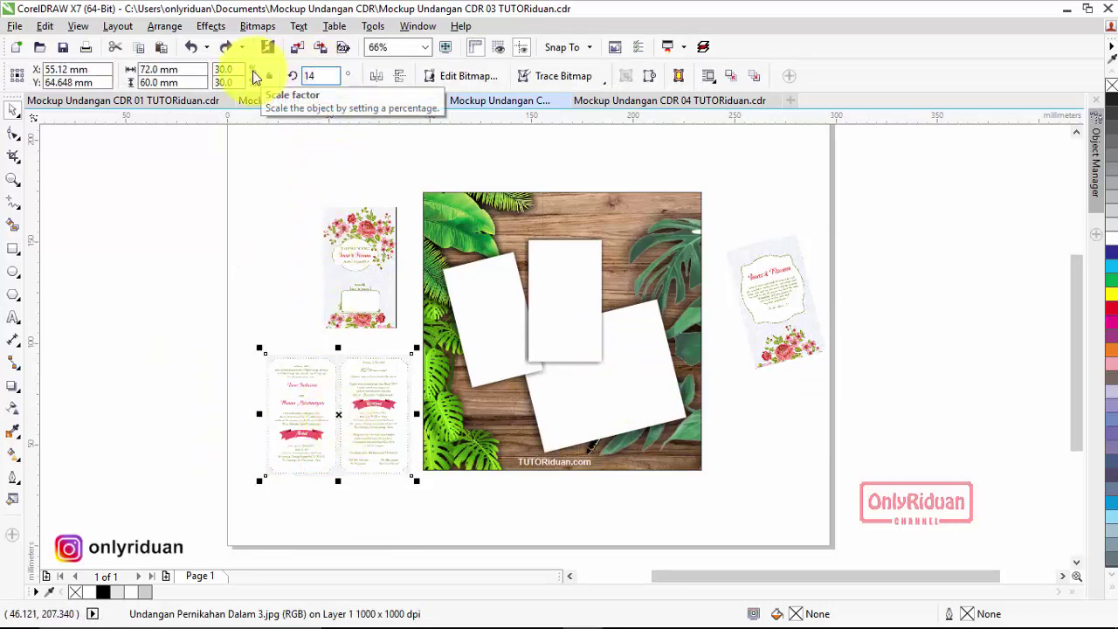
pyautogui.press('Return')
pyautogui.click(205, 256)
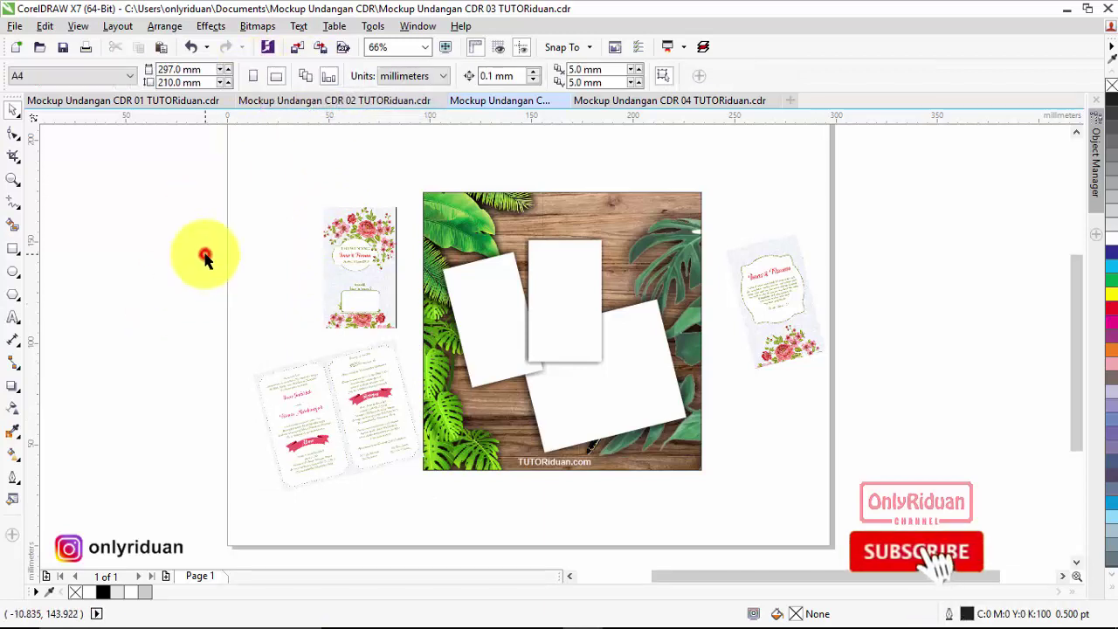
# PowerClip the tilted inner invitation image inside the large lower card of the mockup photo.
pyautogui.click(308, 402)
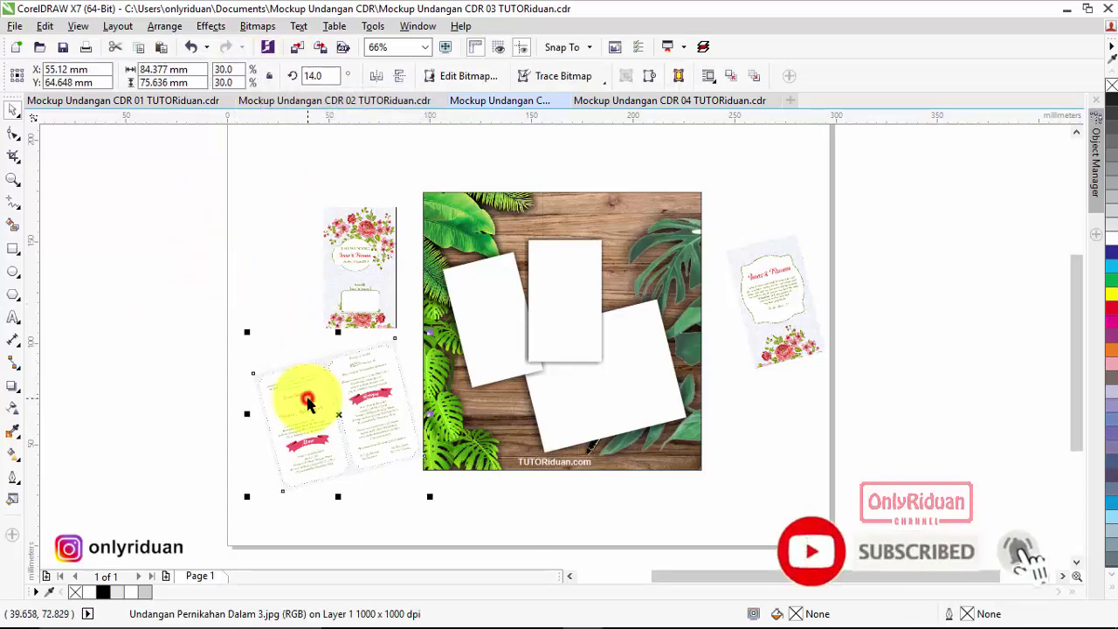
pyautogui.rightClick(309, 399)
pyautogui.click(367, 174)
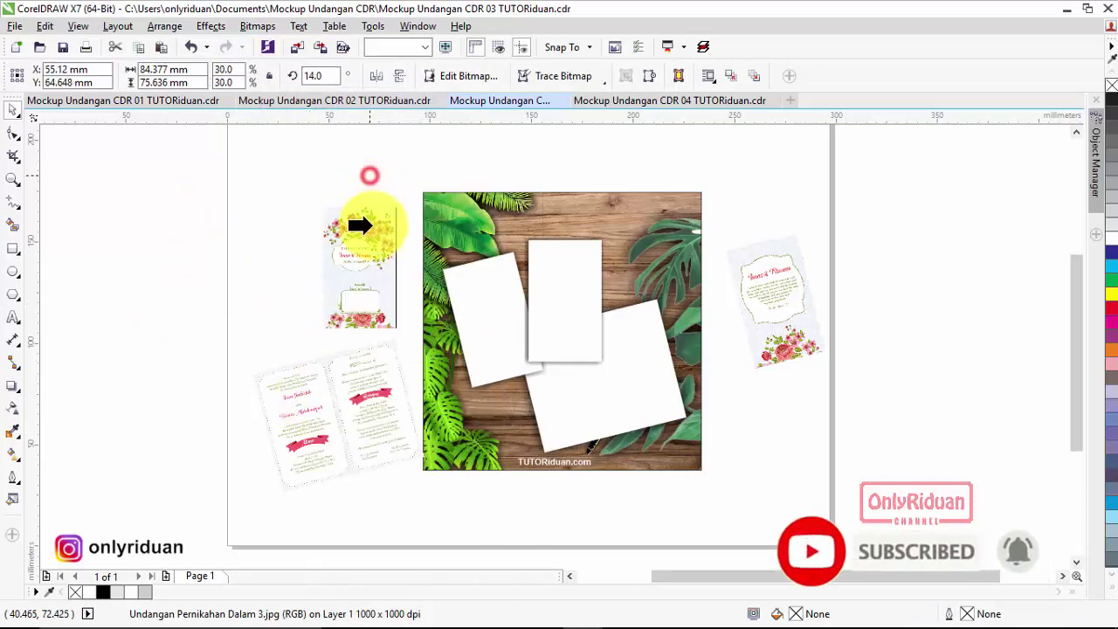
pyautogui.click(595, 404)
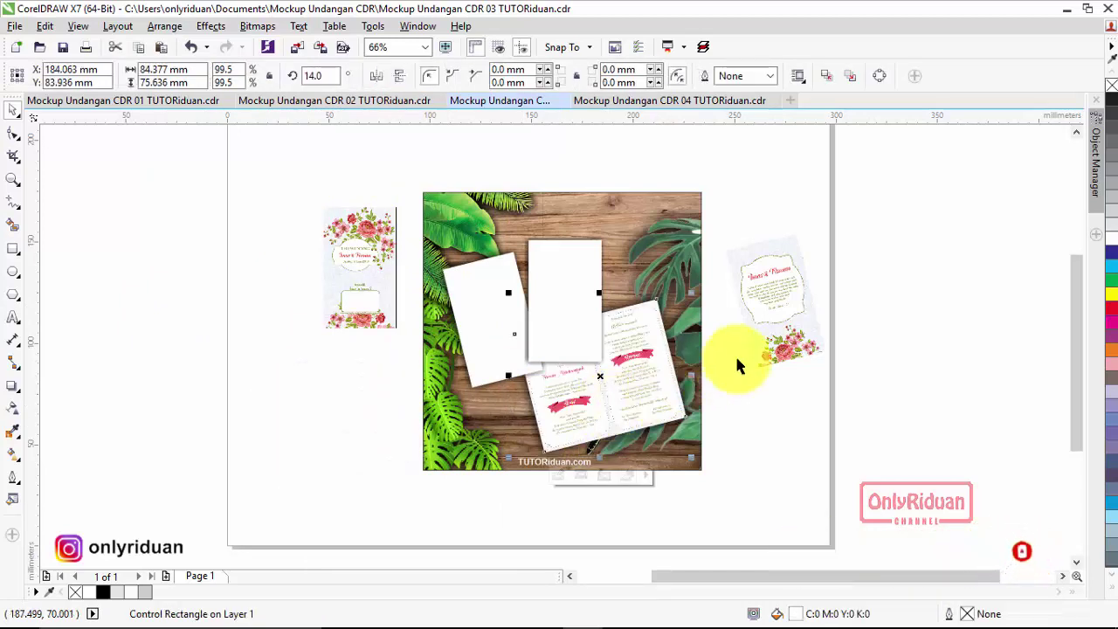
# PowerClip the tilted quotation image inside the left tilted card of the mockup photo.
pyautogui.click(770, 307)
pyautogui.rightClick(770, 307)
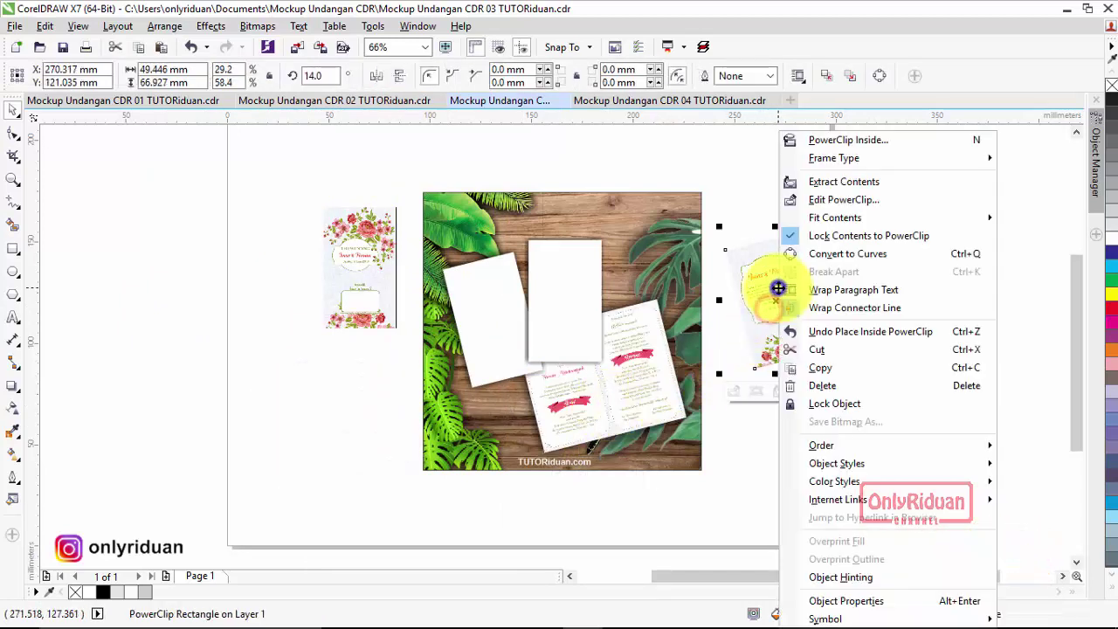
pyautogui.click(822, 139)
pyautogui.click(483, 300)
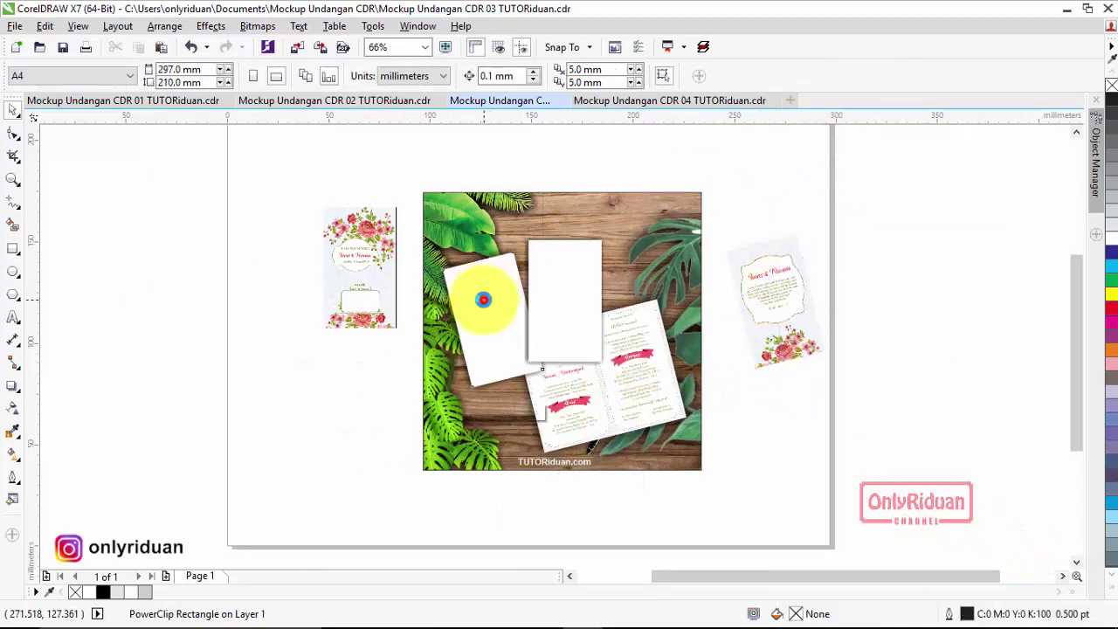
# PowerClip the front cover image inside the upright centre card of the mockup photo and clear the selection.
pyautogui.click(354, 280)
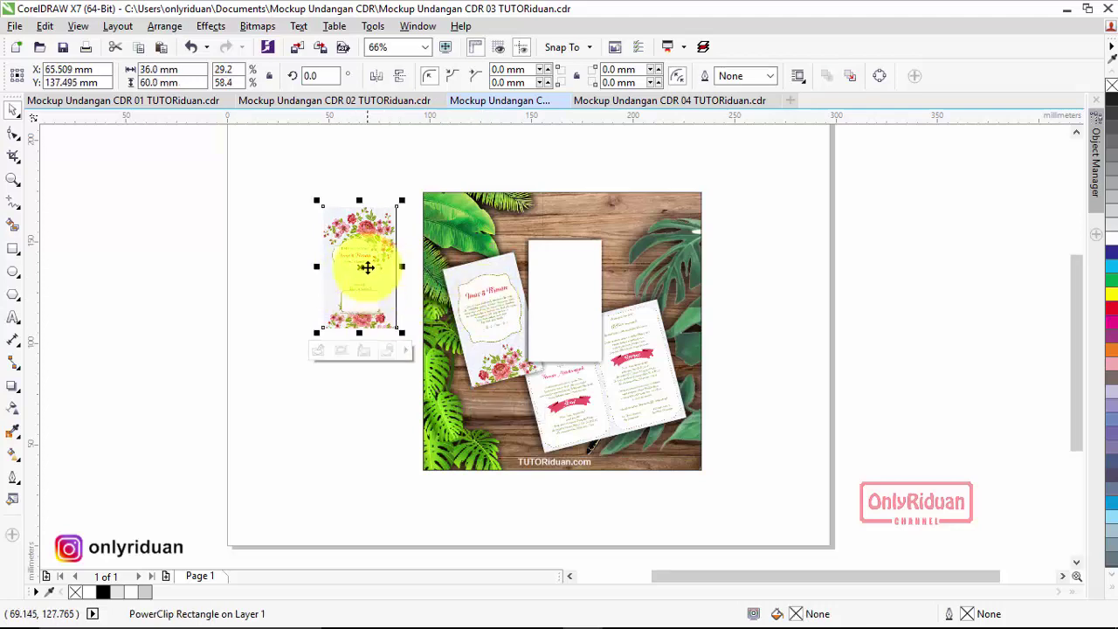
pyautogui.rightClick(359, 243)
pyautogui.click(410, 137)
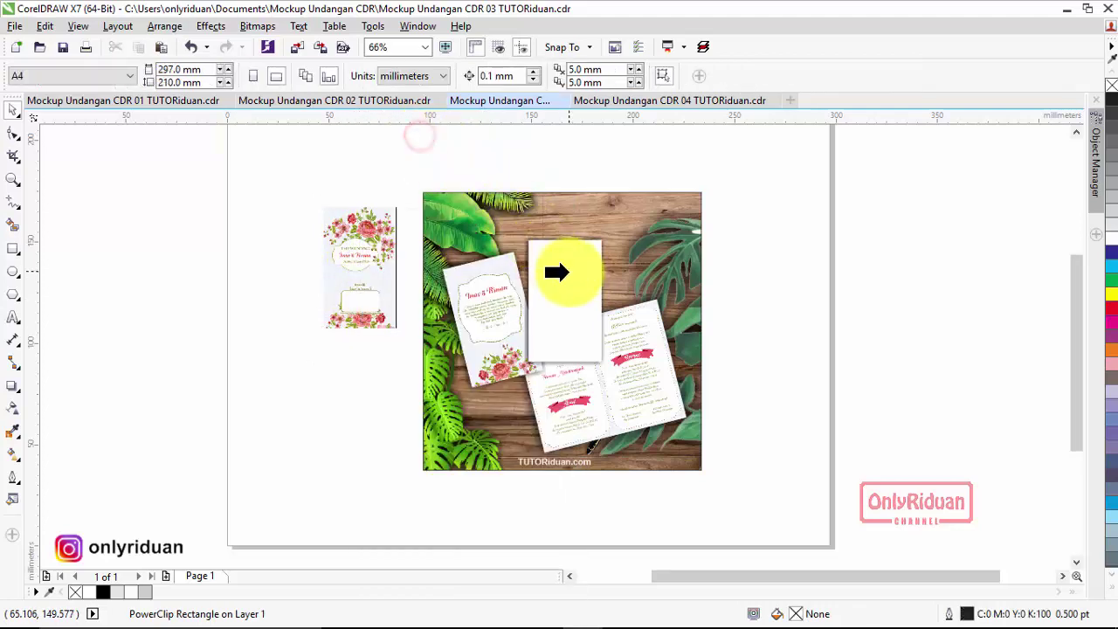
pyautogui.click(557, 271)
pyautogui.click(789, 334)
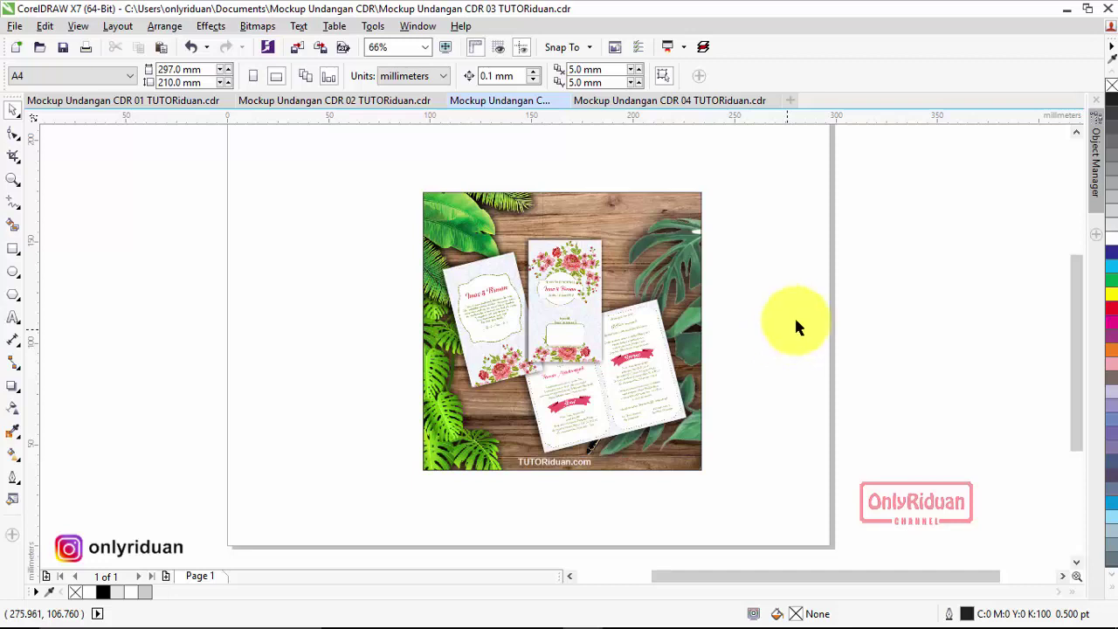
# Switch to the Mockup Undangan CDR 04 document and move all its invitation images together to the left of the mockup photo.
pyautogui.click(679, 98)
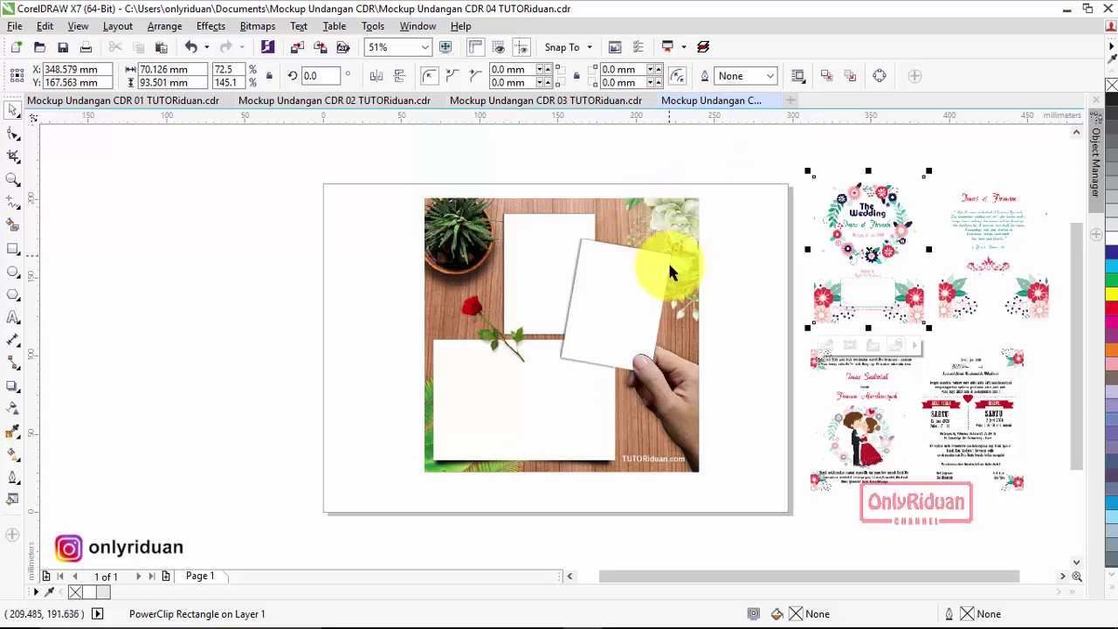
pyautogui.click(523, 414)
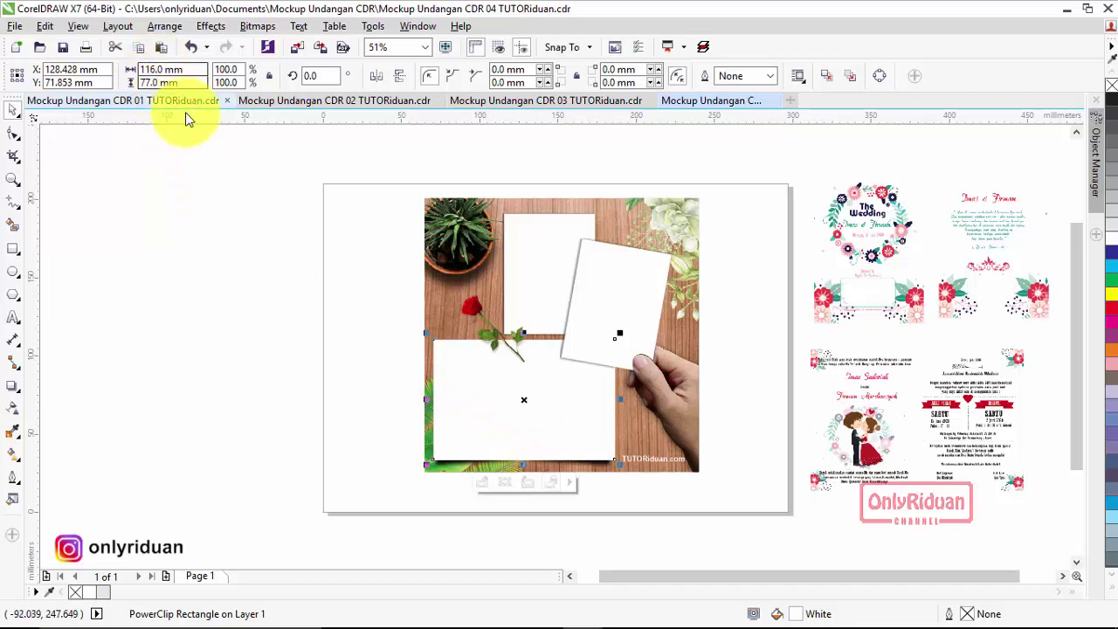
pyautogui.click(896, 421)
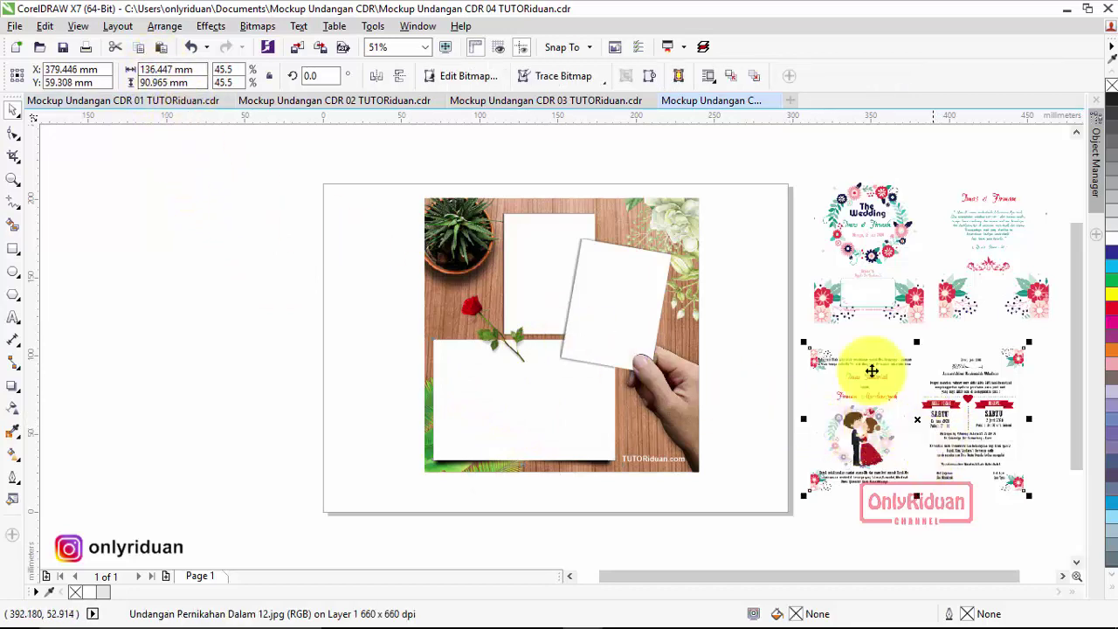
pyautogui.moveTo(777, 156); pyautogui.dragTo(1005, 465)
pyautogui.moveTo(1057, 511); pyautogui.dragTo(1058, 511)
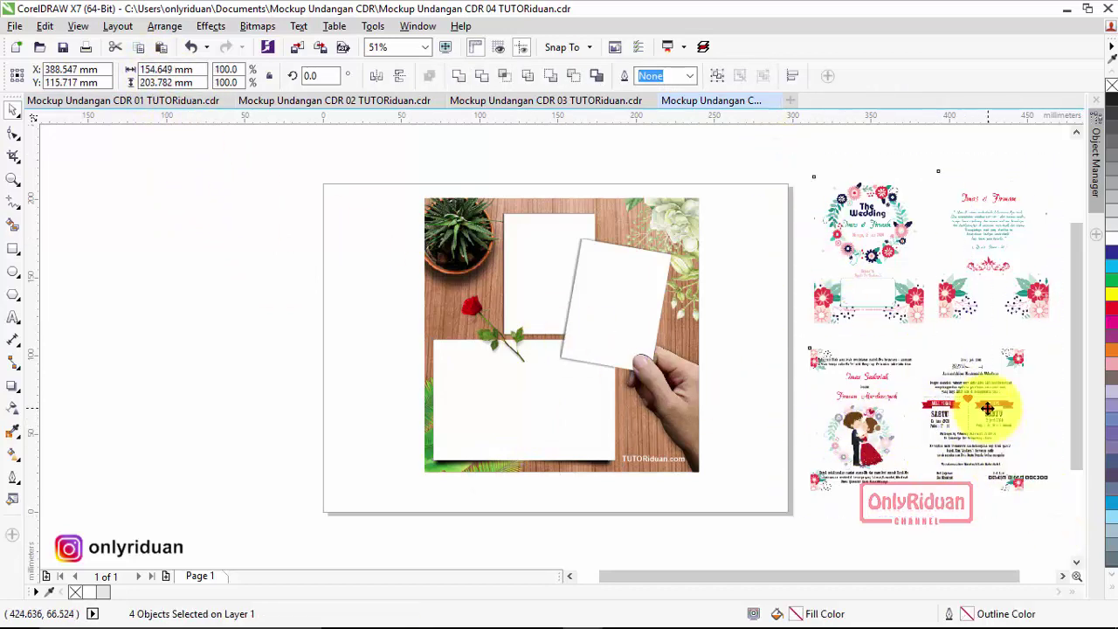
pyautogui.moveTo(911, 400); pyautogui.dragTo(305, 406)
pyautogui.click(347, 539)
# Check the size of the mockup's wide lower card and resize the inner invitation image to 116 x 77 mm.
pyautogui.click(233, 374)
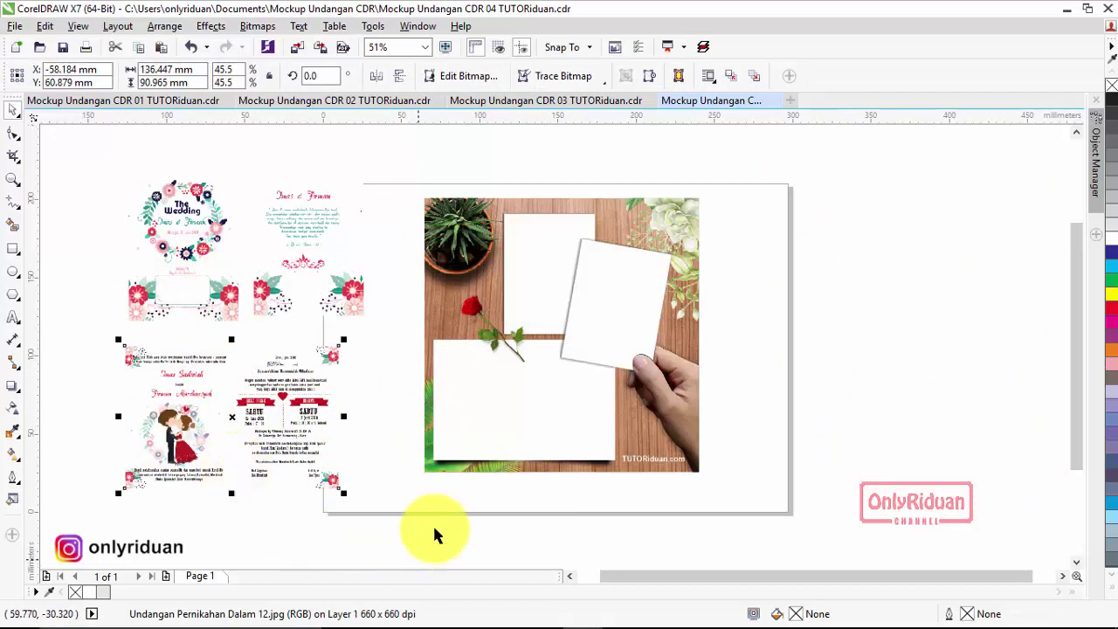
pyautogui.click(509, 412)
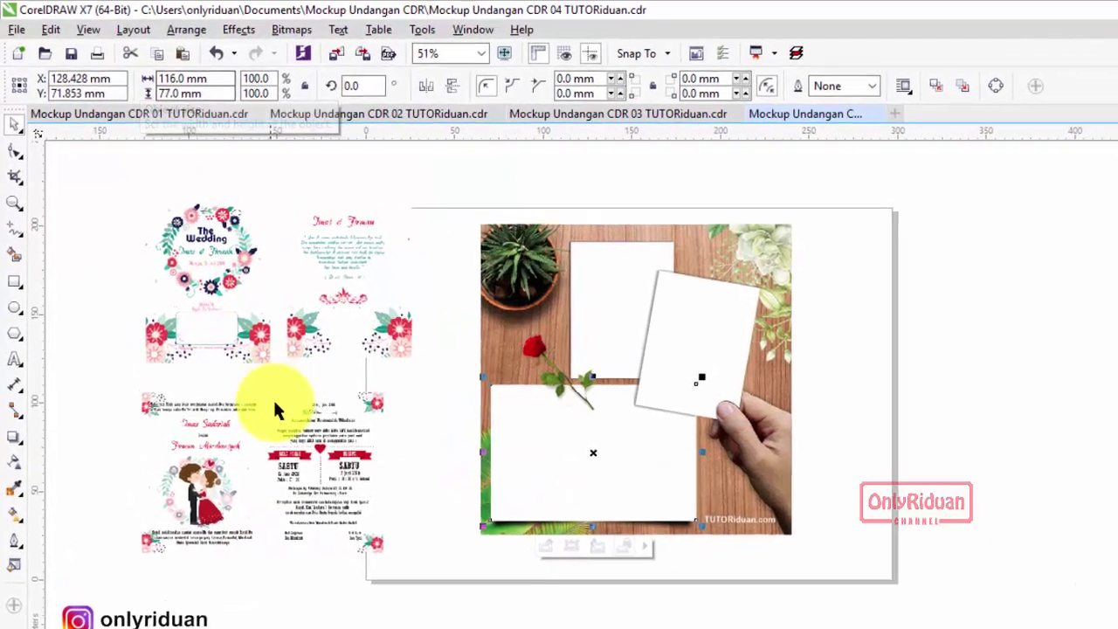
pyautogui.click(246, 360)
pyautogui.doubleClick(223, 89)
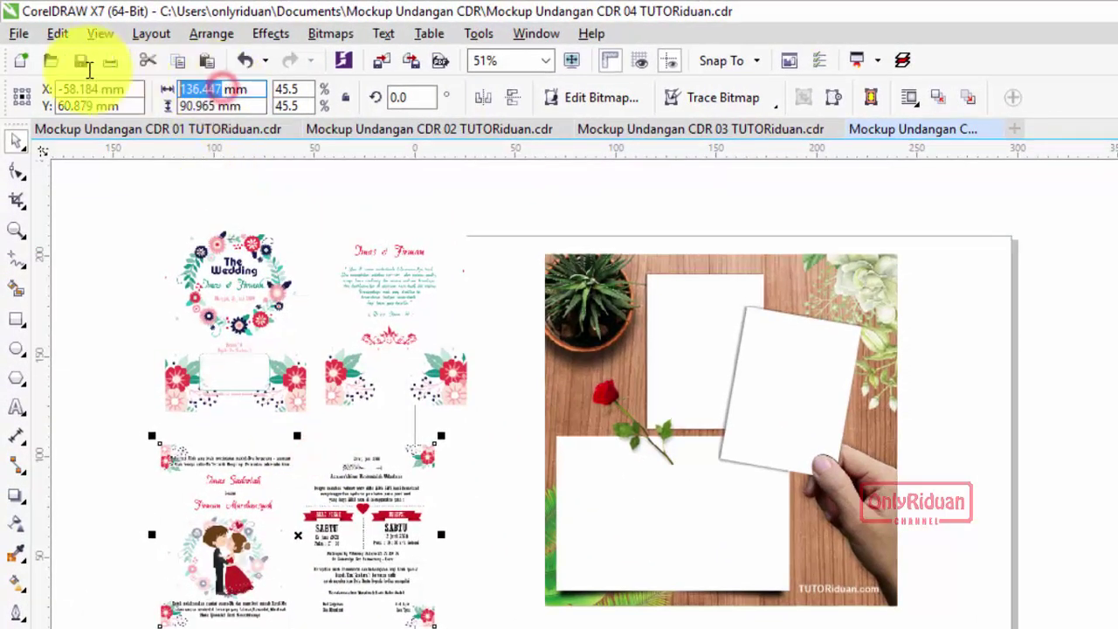
pyautogui.write('116')
pyautogui.press('Return')
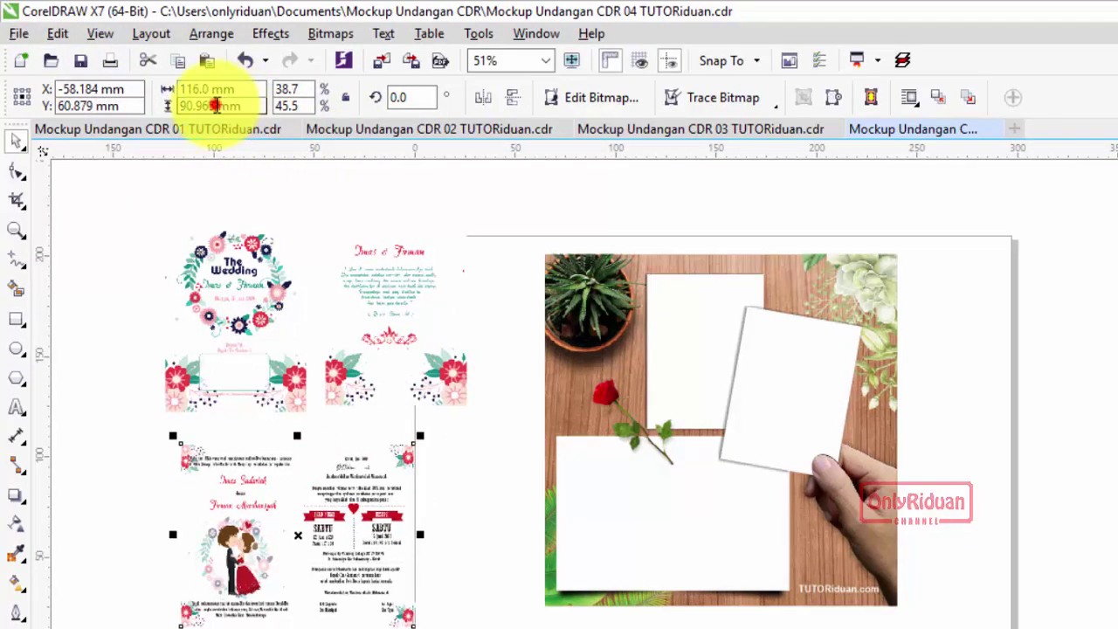
pyautogui.doubleClick(215, 105)
pyautogui.write('77')
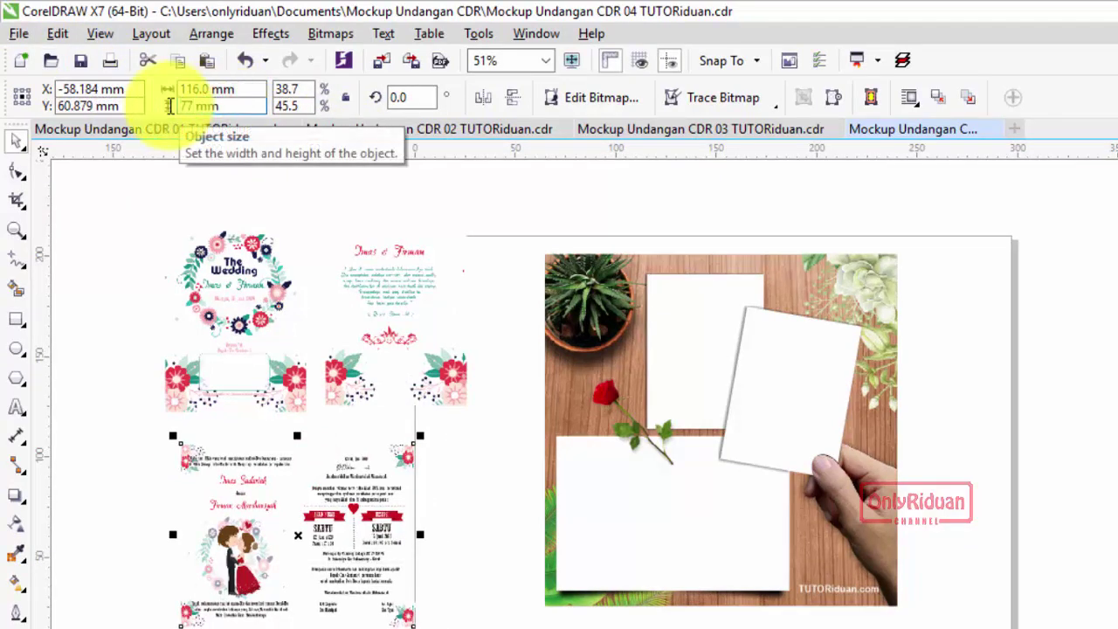
pyautogui.press('Return')
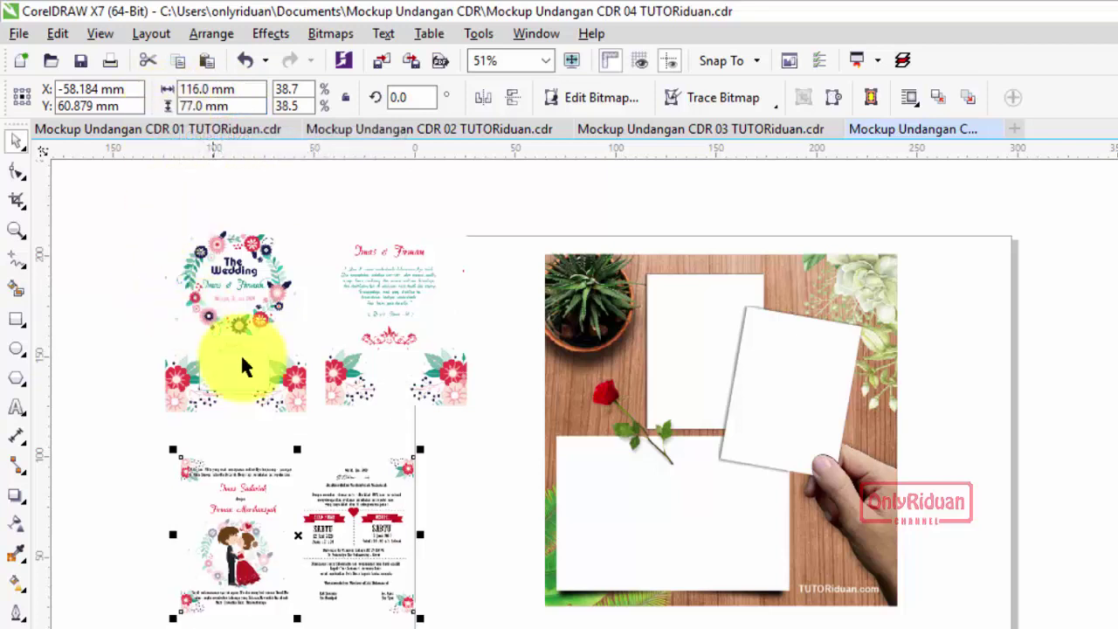
# PowerClip the resized inner invitation image inside the wide lower card of the mockup photo.
pyautogui.rightClick(335, 522)
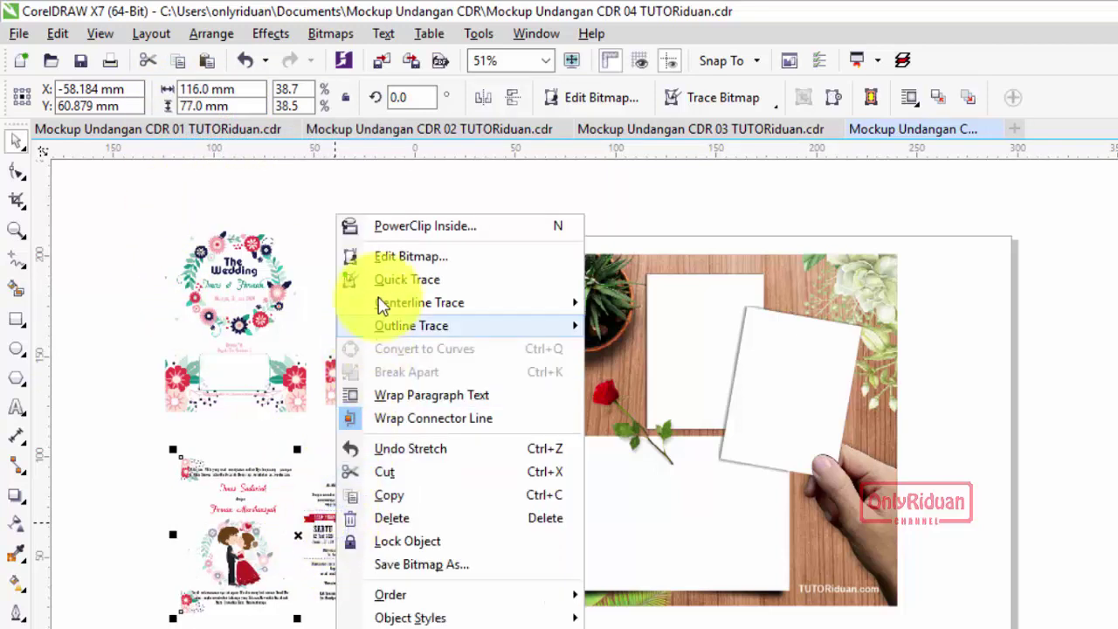
pyautogui.click(372, 225)
pyautogui.click(671, 515)
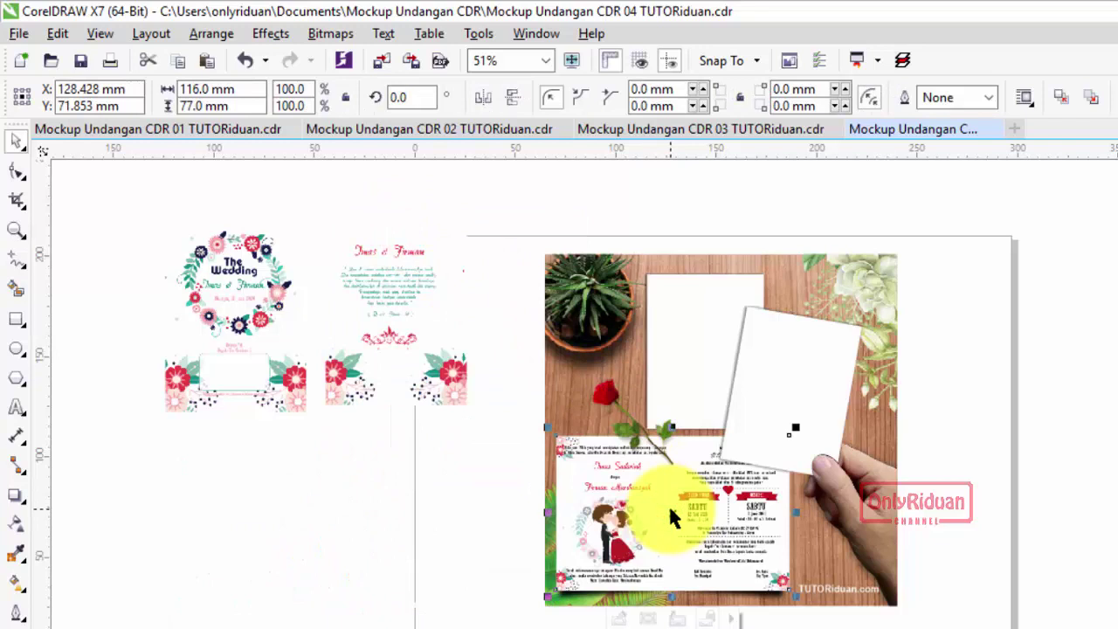
# Check the size of the mockup's upright rear card and resize the quotation invitation image to 58 x 77 mm.
pyautogui.click(698, 332)
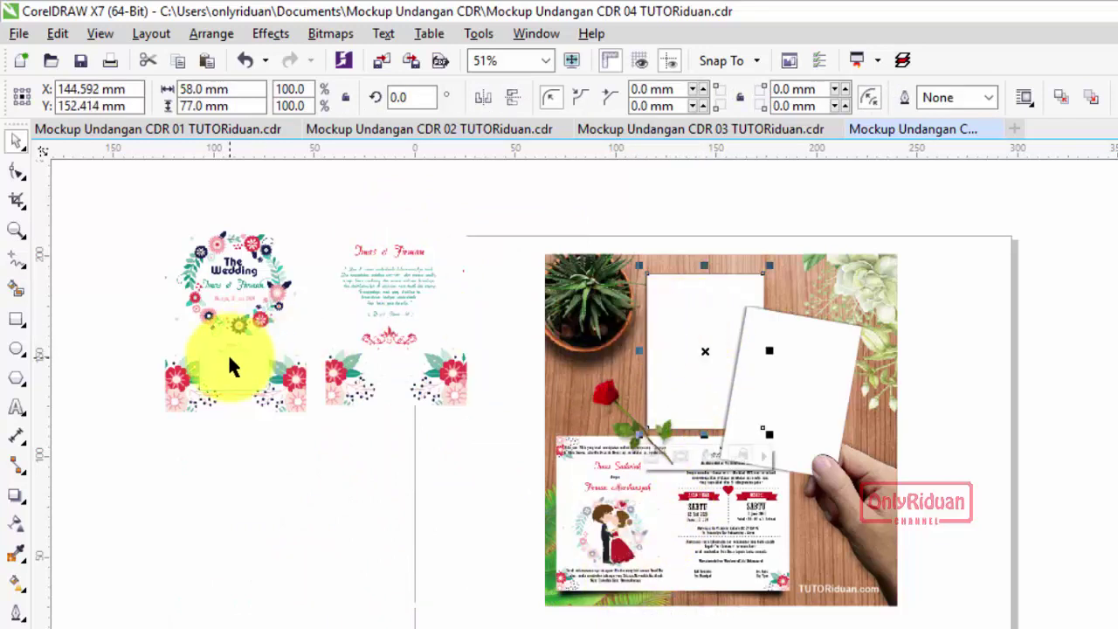
pyautogui.click(385, 314)
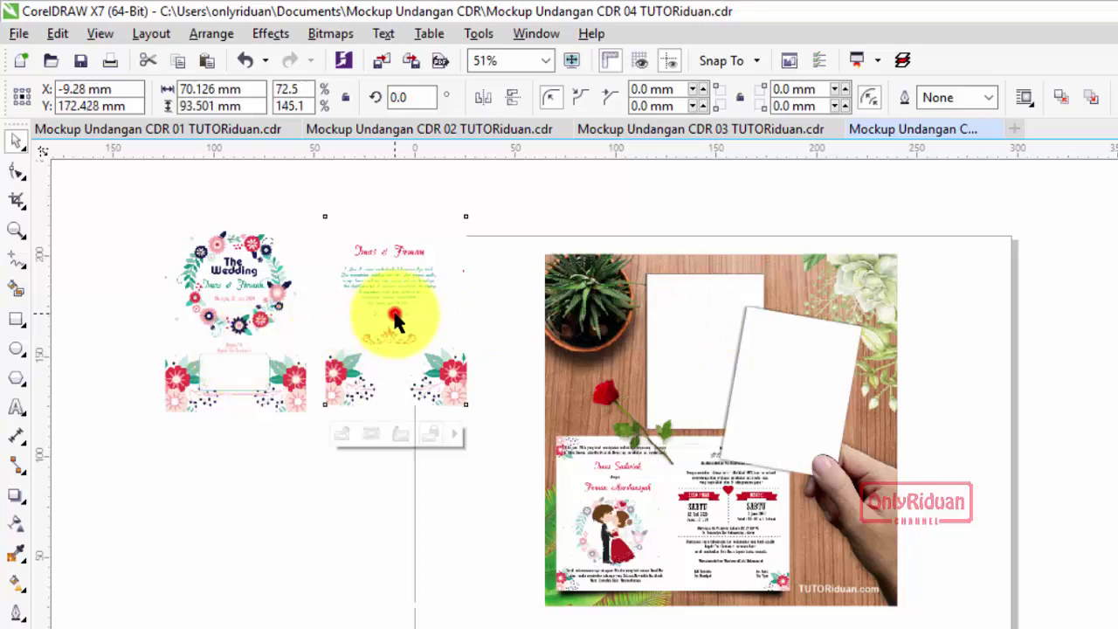
pyautogui.click(217, 89)
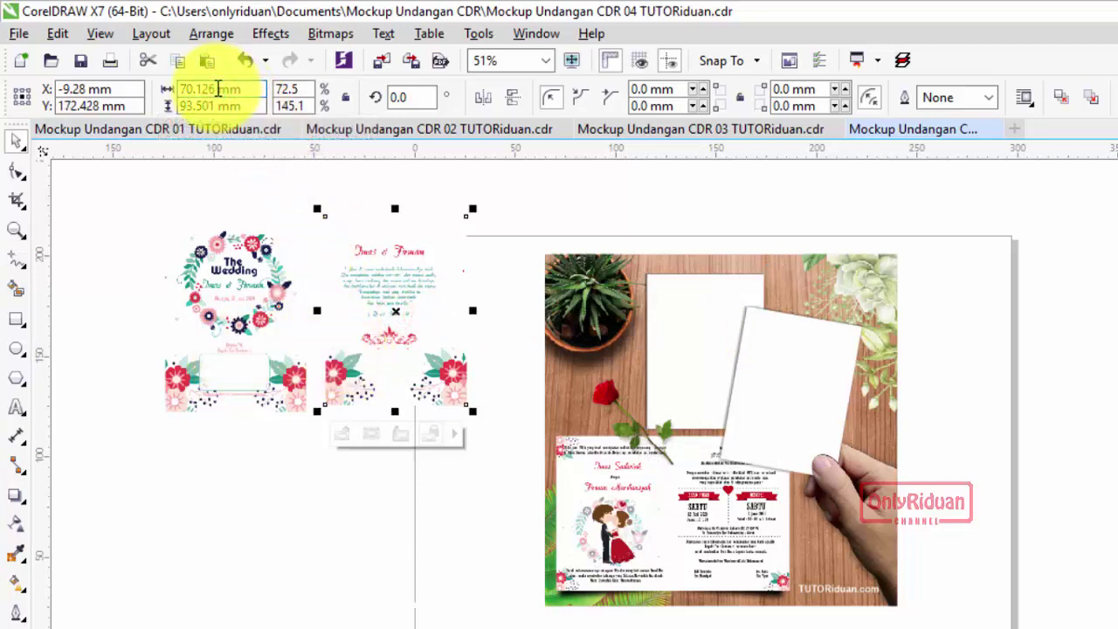
pyautogui.doubleClick(217, 89)
pyautogui.write('5')
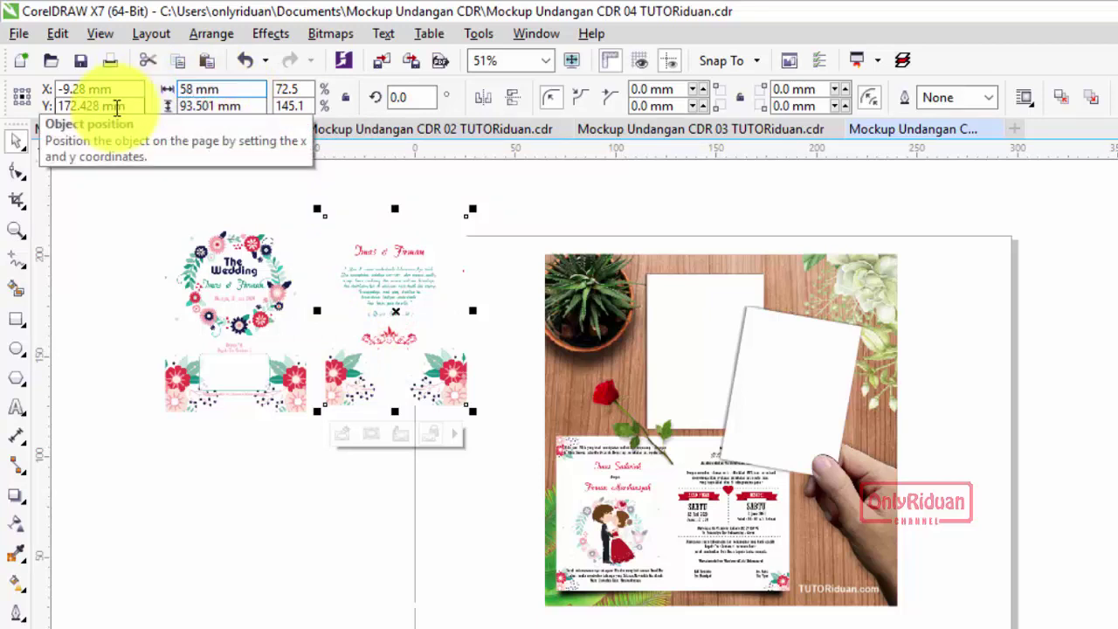
pyautogui.doubleClick(213, 103)
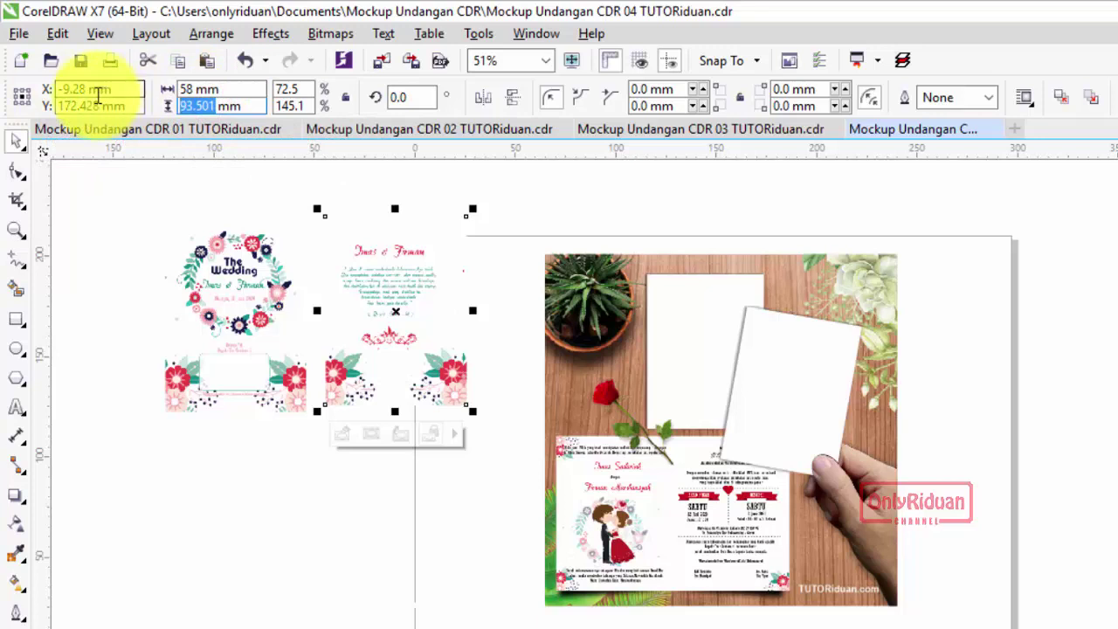
pyautogui.press('Return')
# Resize the floral front cover image to 58 x 77 mm and clear the selection.
pyautogui.click(214, 306)
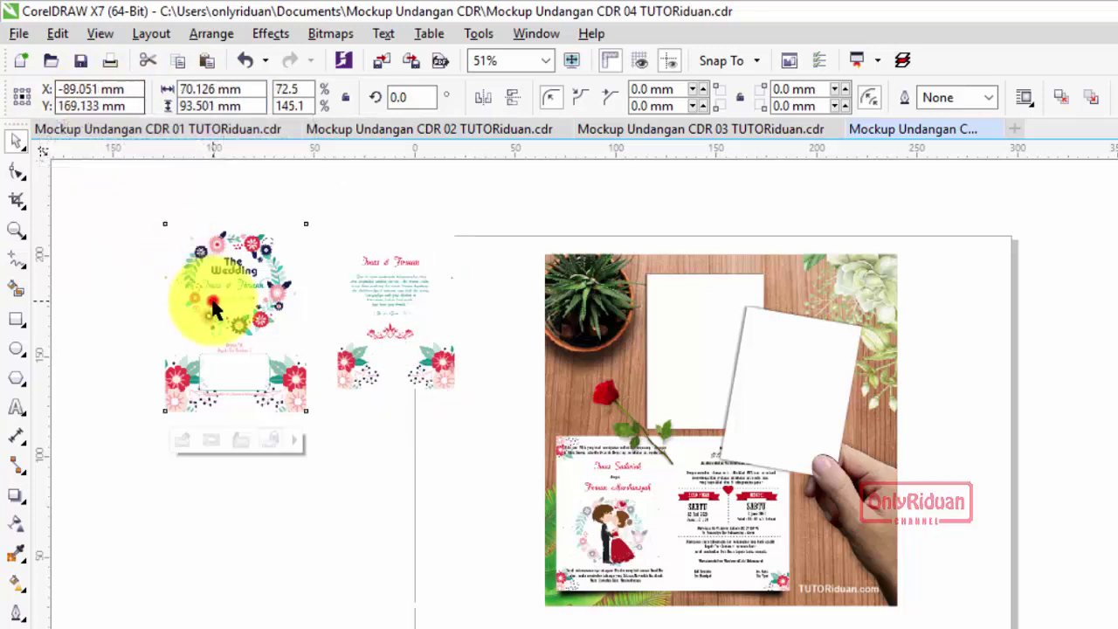
pyautogui.click(209, 87)
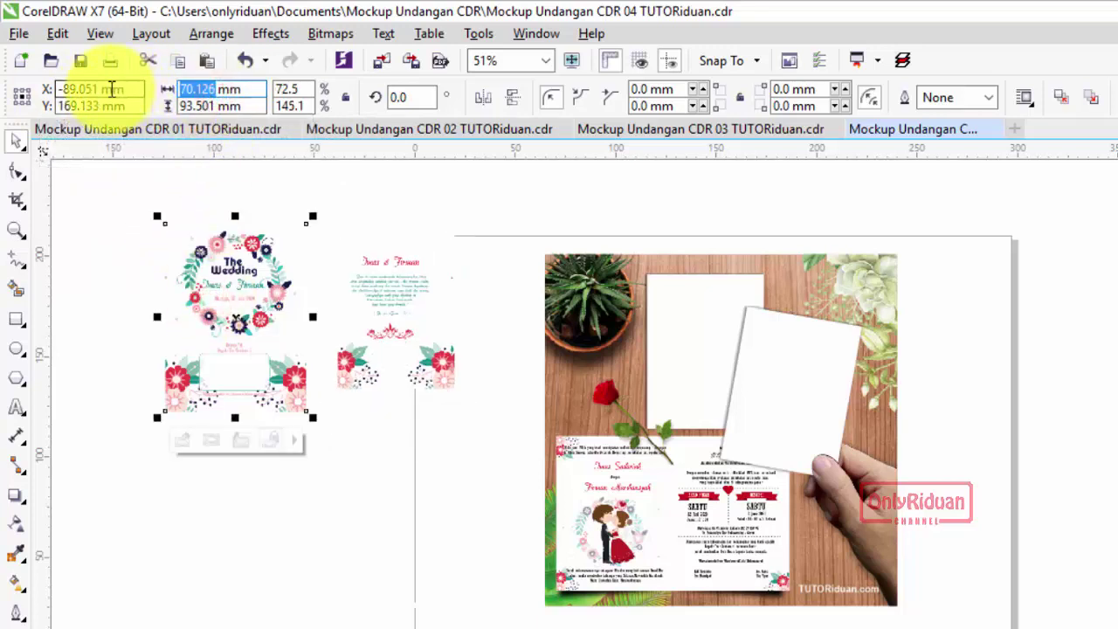
pyautogui.press('Return')
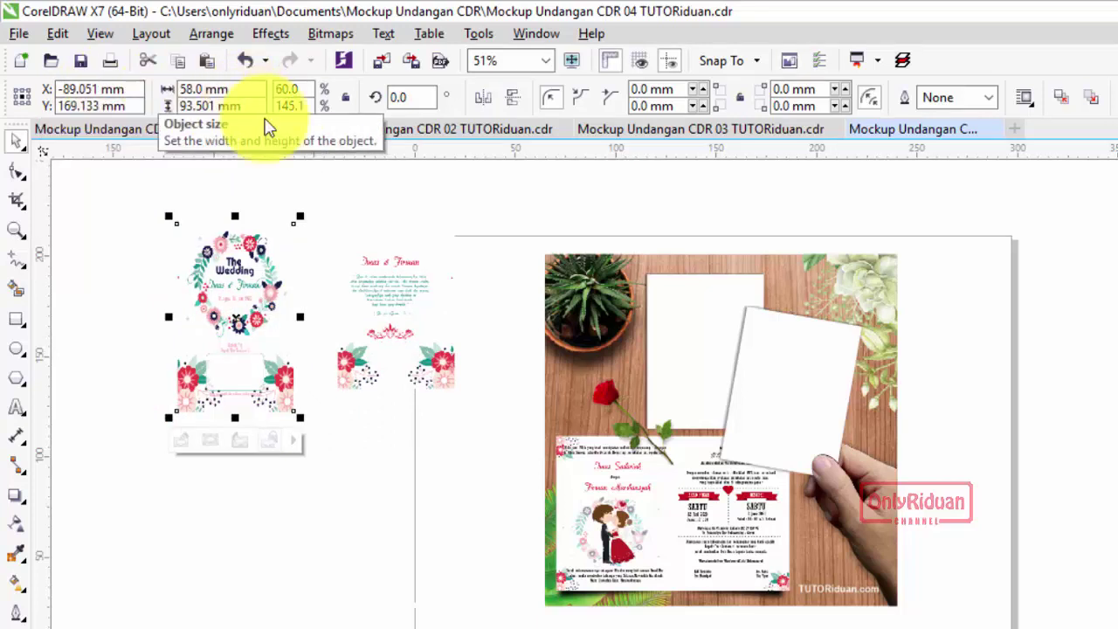
pyautogui.click(213, 103)
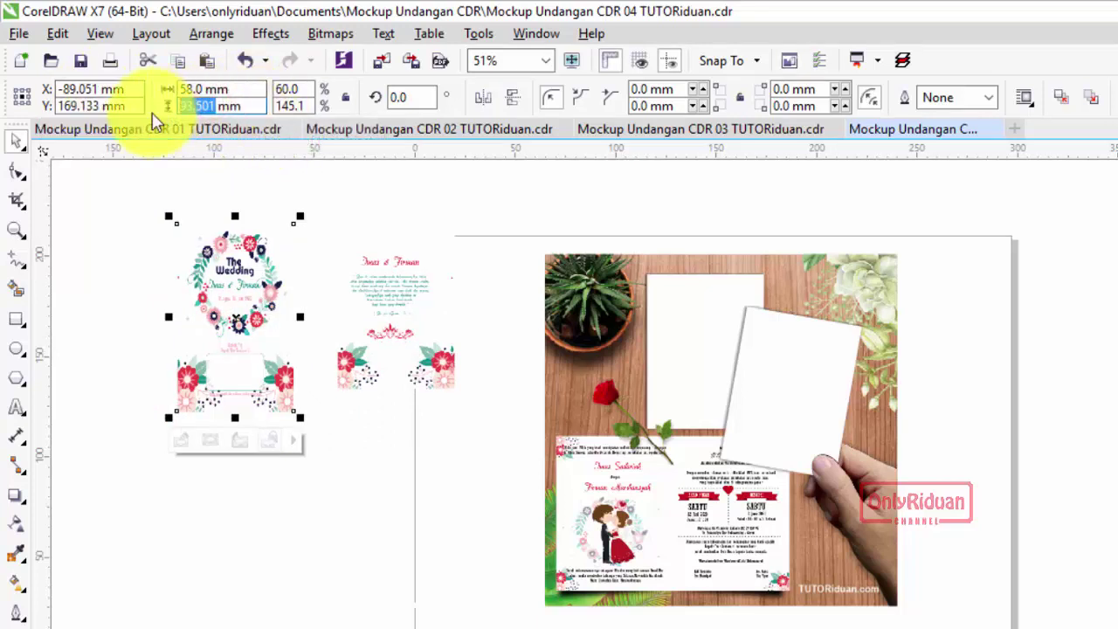
pyautogui.write('77')
pyautogui.press('Return')
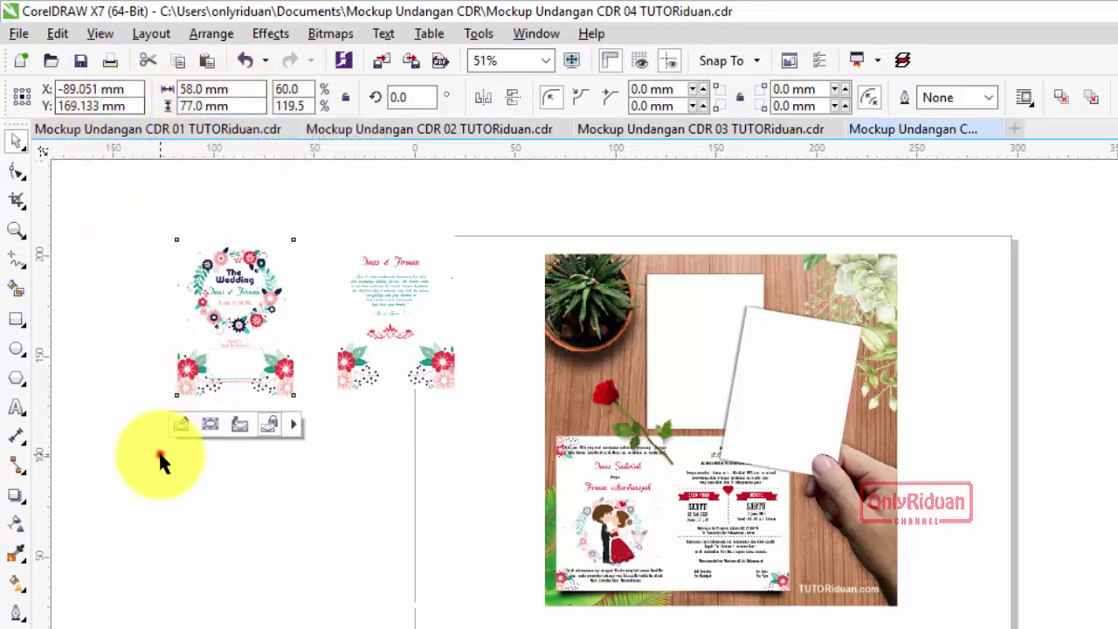
pyautogui.click(159, 454)
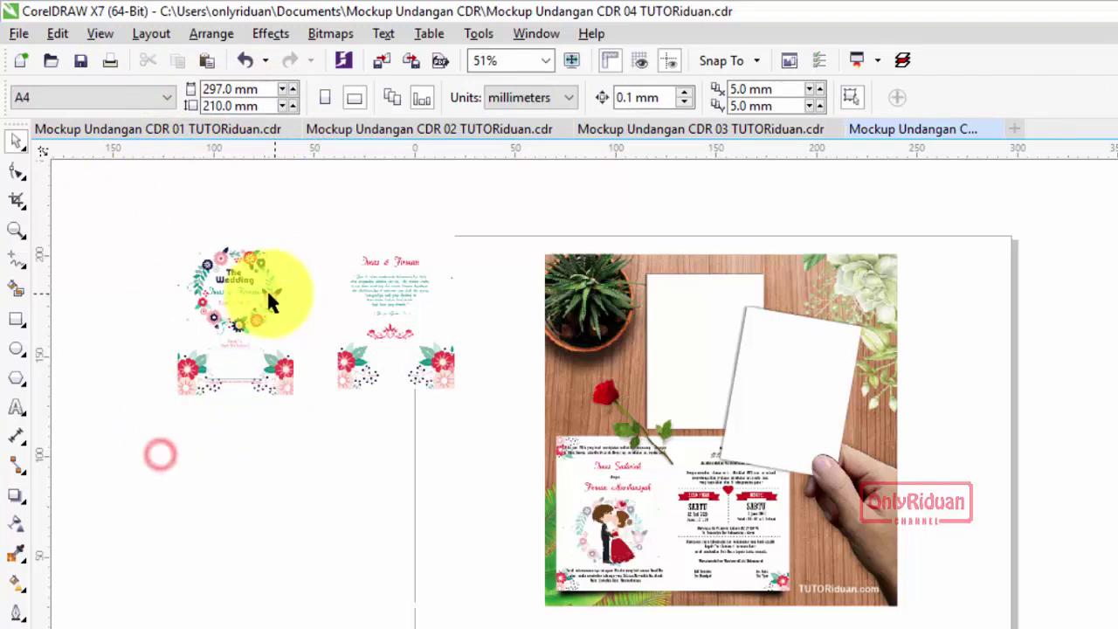
# Check the hand-held card's rotation, move the front cover image to the right of the mockup photo, and rotate it to 350 degrees.
pyautogui.click(782, 387)
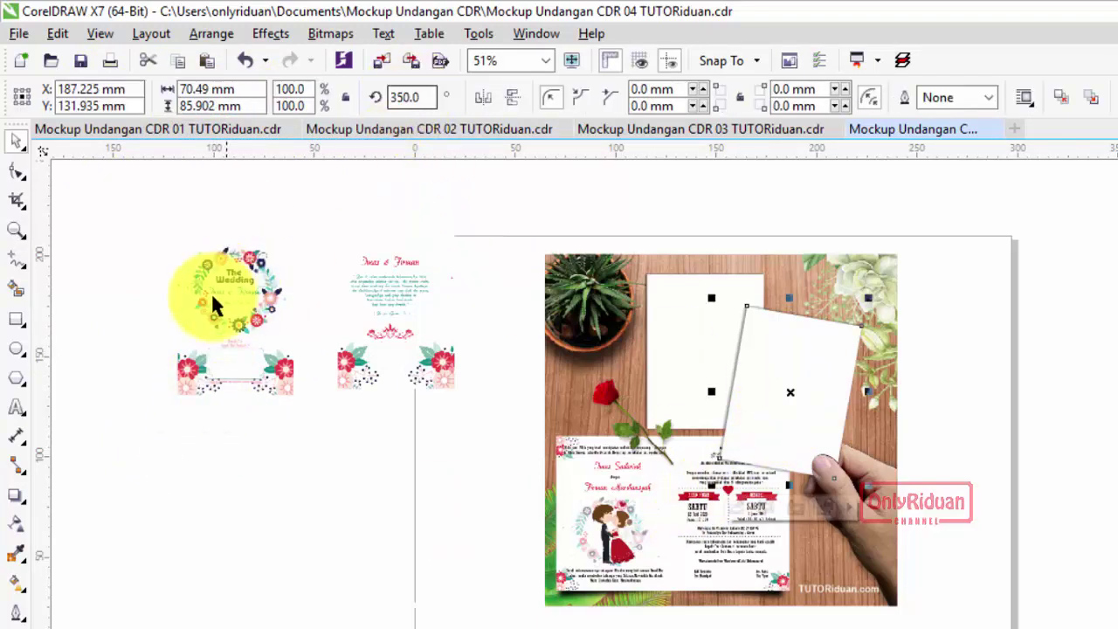
pyautogui.moveTo(213, 305); pyautogui.dragTo(970, 379)
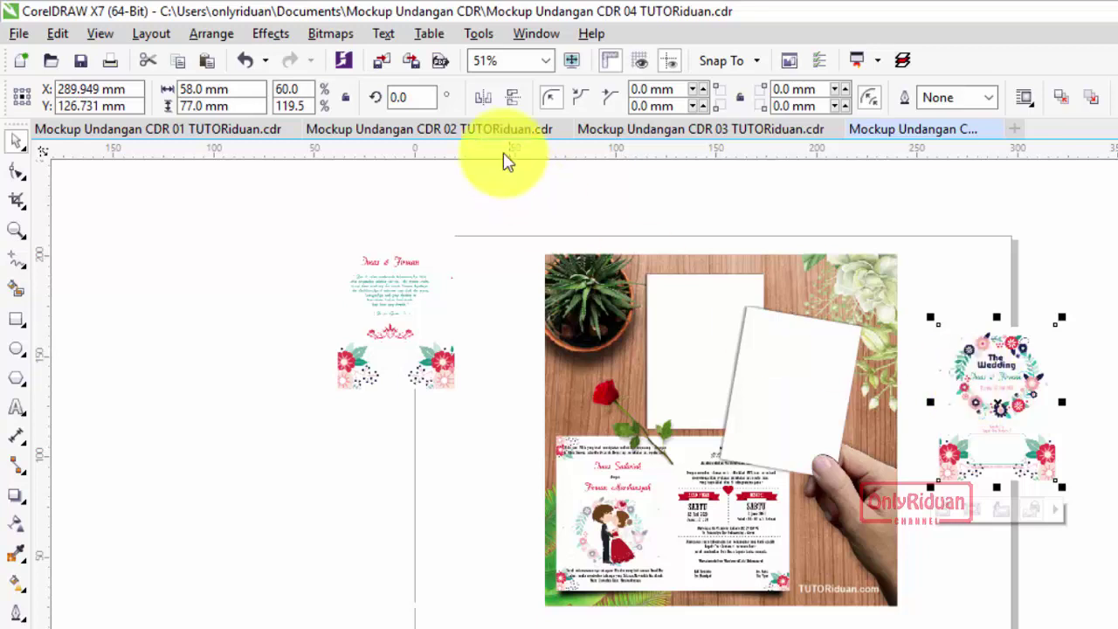
pyautogui.click(421, 97)
pyautogui.write('350')
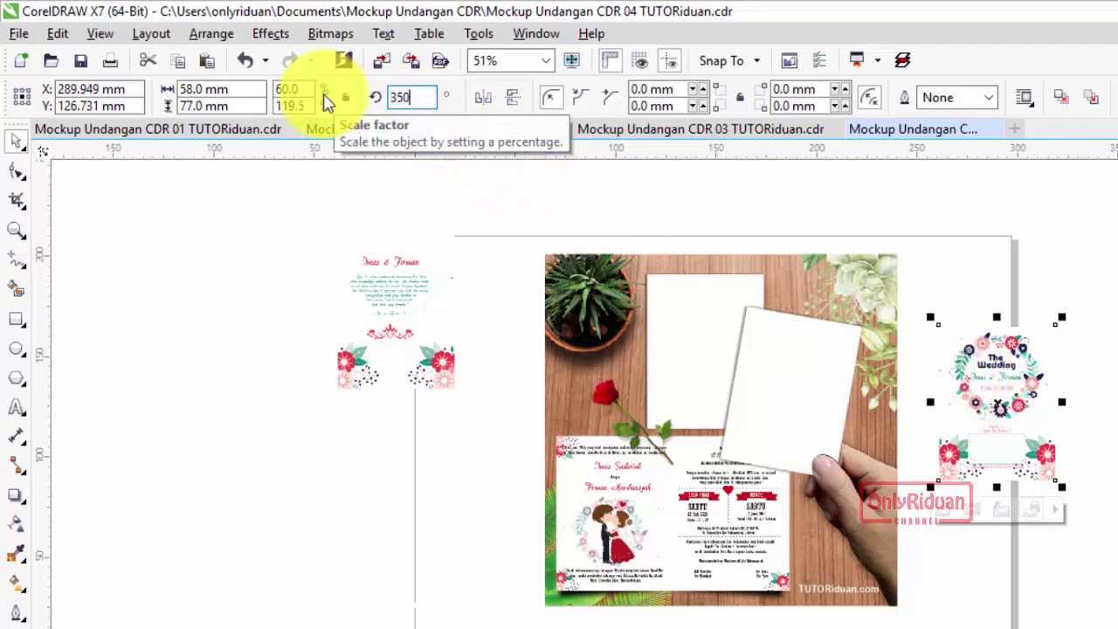
pyautogui.press('Return')
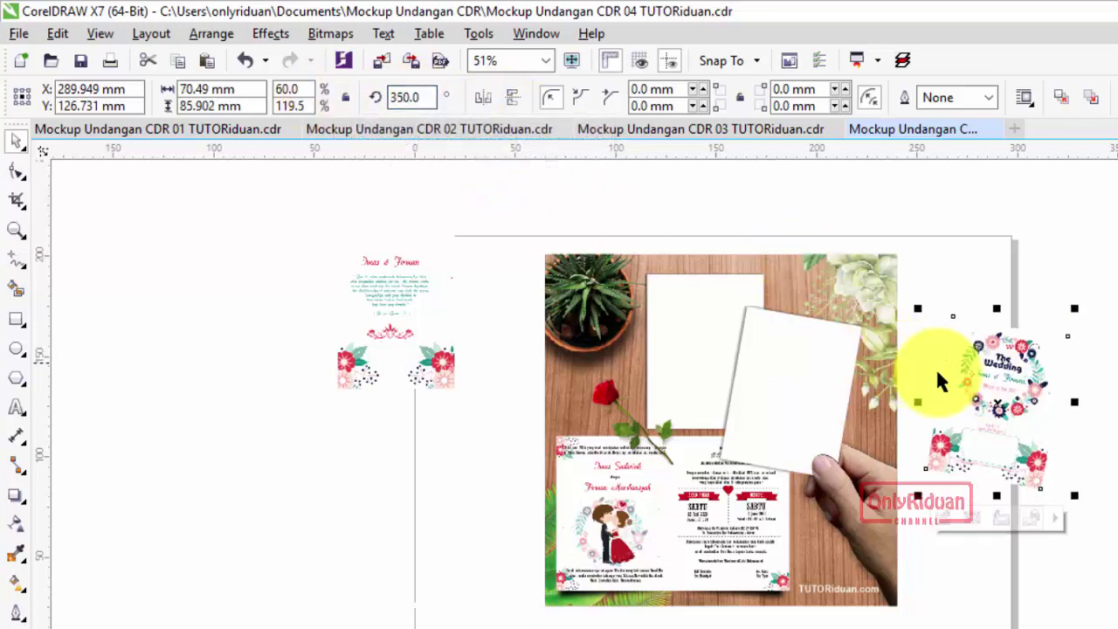
# PowerClip the rotated front cover image inside the tilted card held by the hand.
pyautogui.rightClick(986, 374)
pyautogui.click(1066, 182)
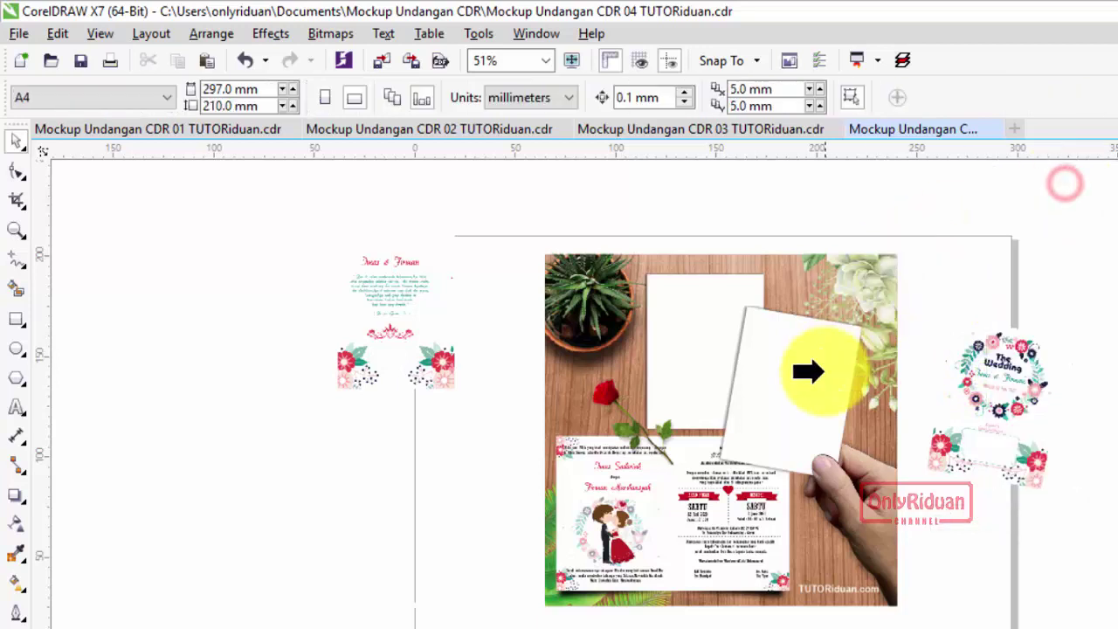
pyautogui.click(824, 370)
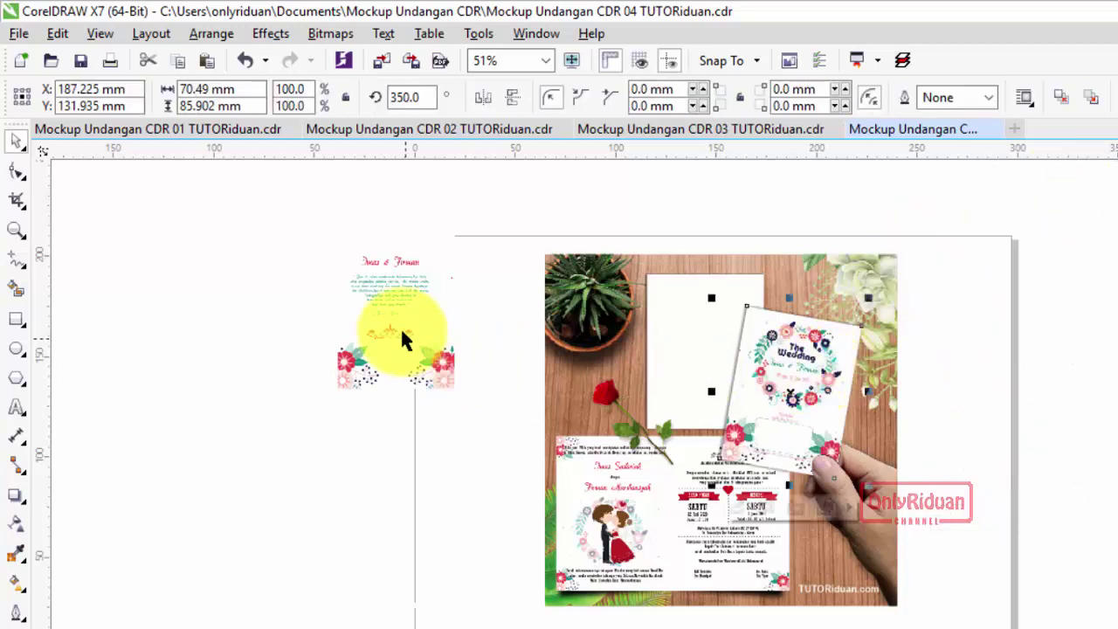
# PowerClip the quotation invitation image inside the upright rear card of the mockup photo and clear the selection.
pyautogui.click(402, 271)
pyautogui.rightClick(401, 263)
pyautogui.click(475, 179)
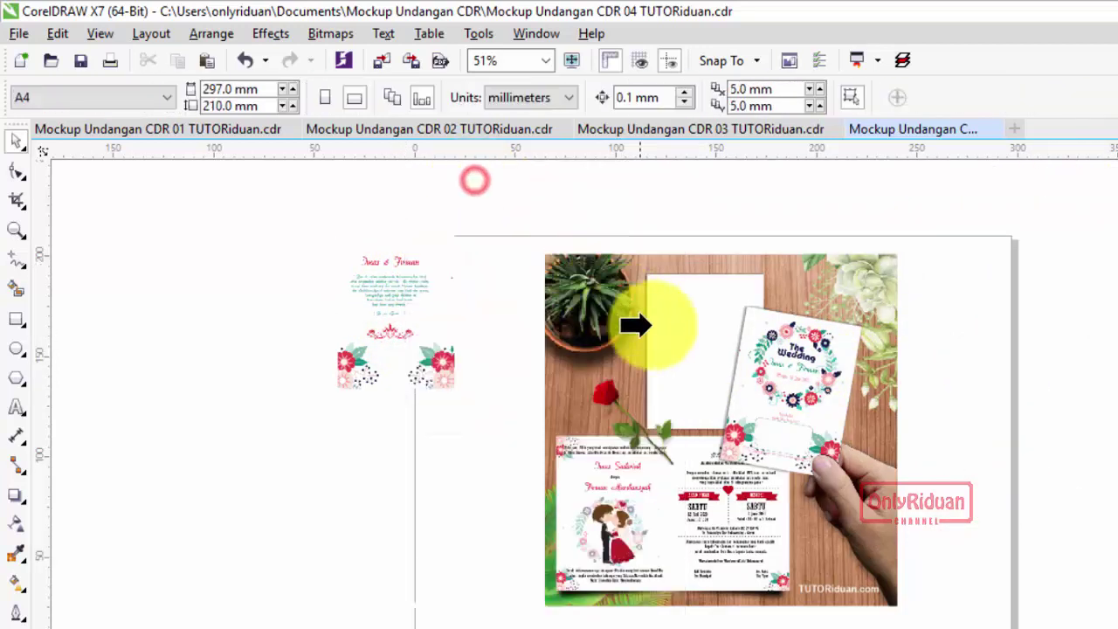
pyautogui.click(699, 330)
pyautogui.click(1106, 409)
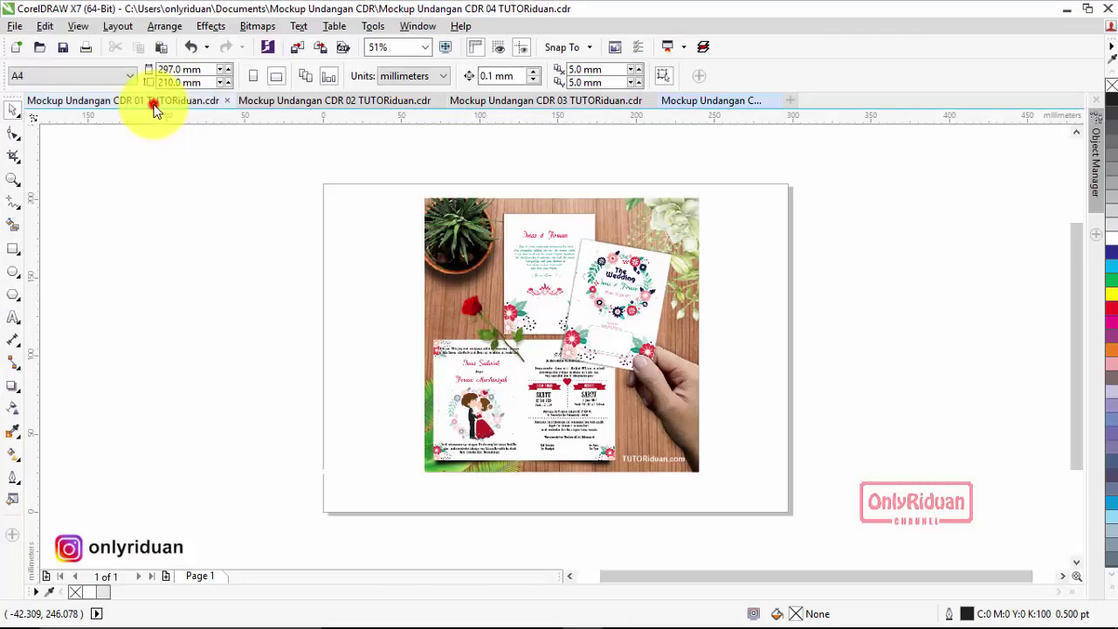
# Review the filled mockups in documents 01, 02 and 03, and return to the Mockup Undangan CDR 04 document.
pyautogui.click(153, 101)
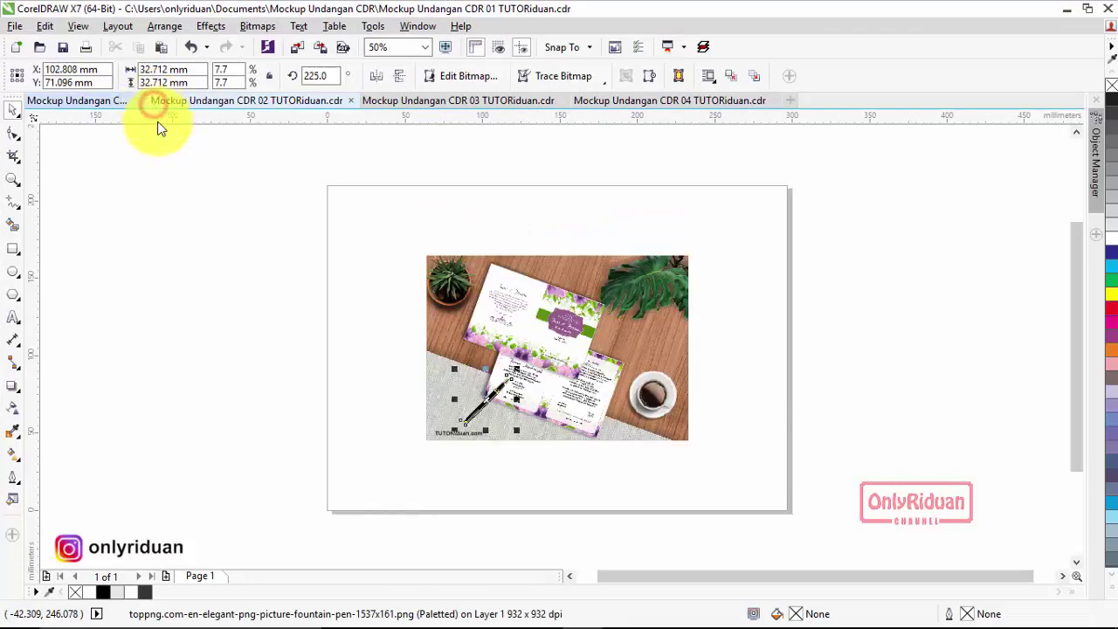
pyautogui.click(250, 106)
pyautogui.click(412, 101)
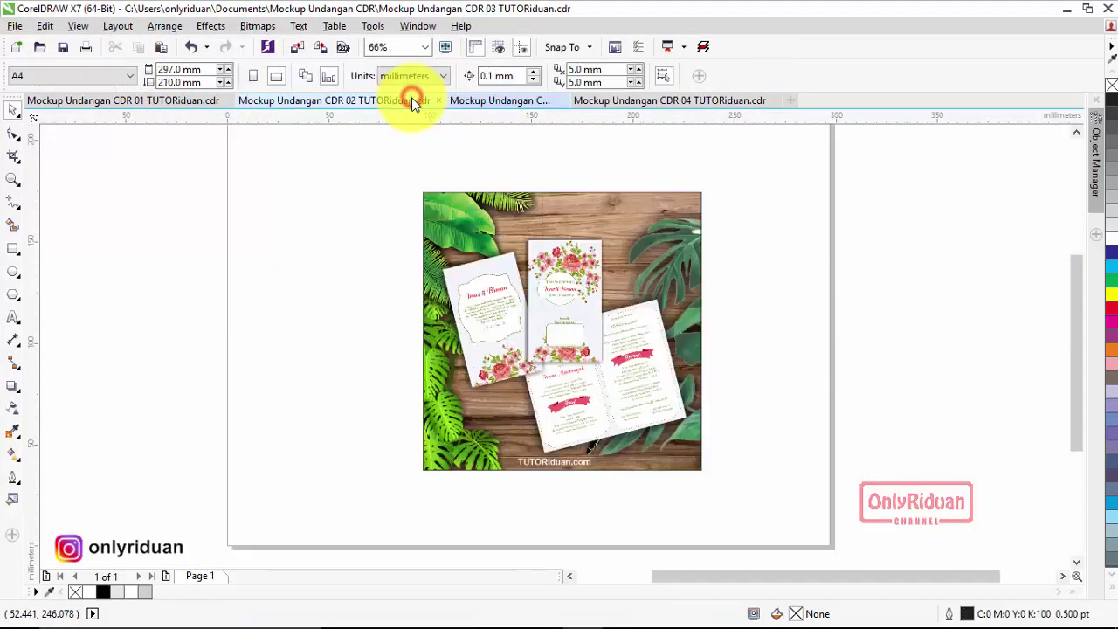
pyautogui.click(633, 105)
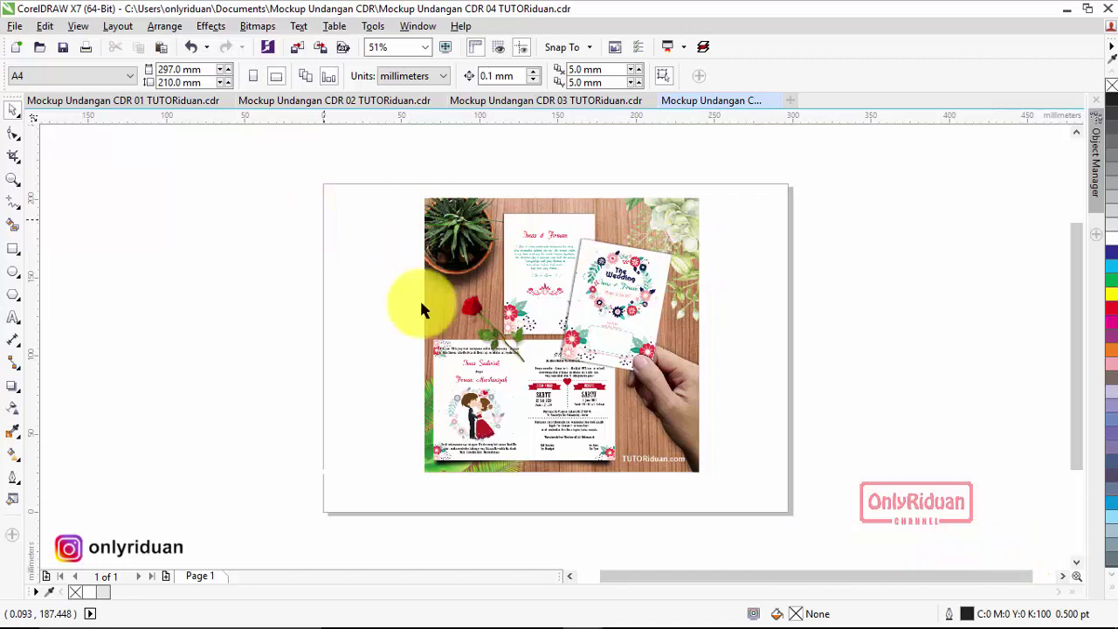
# Switch to Chrome, open google.com in a new tab, and search Google Images for wood texture.
pyautogui.moveTo(596, 622)
pyautogui.click(701, 613)
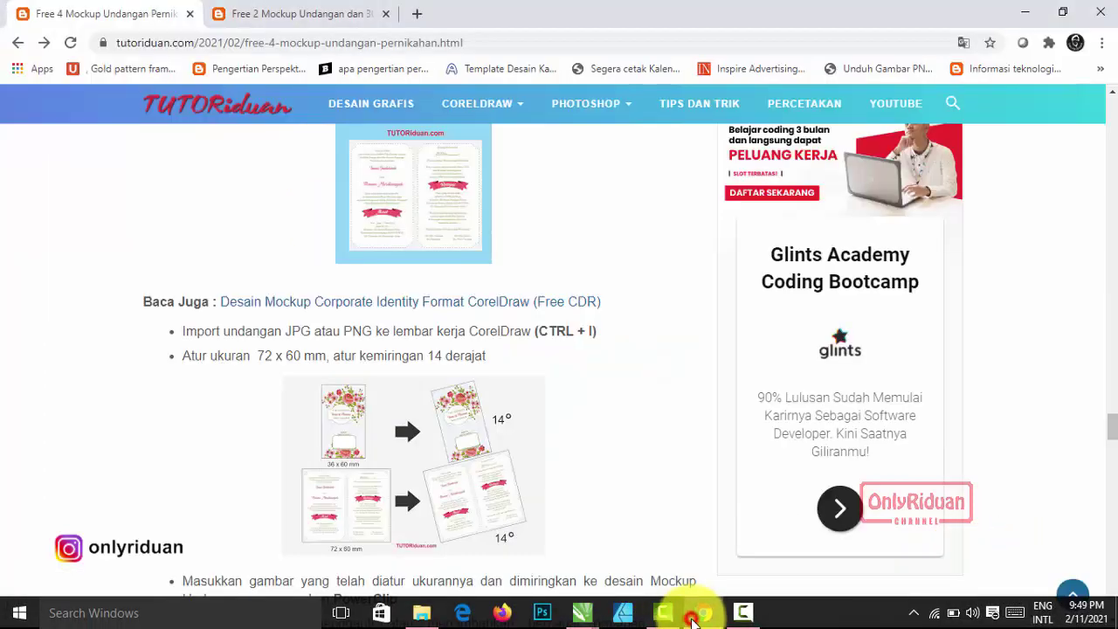
pyautogui.click(418, 15)
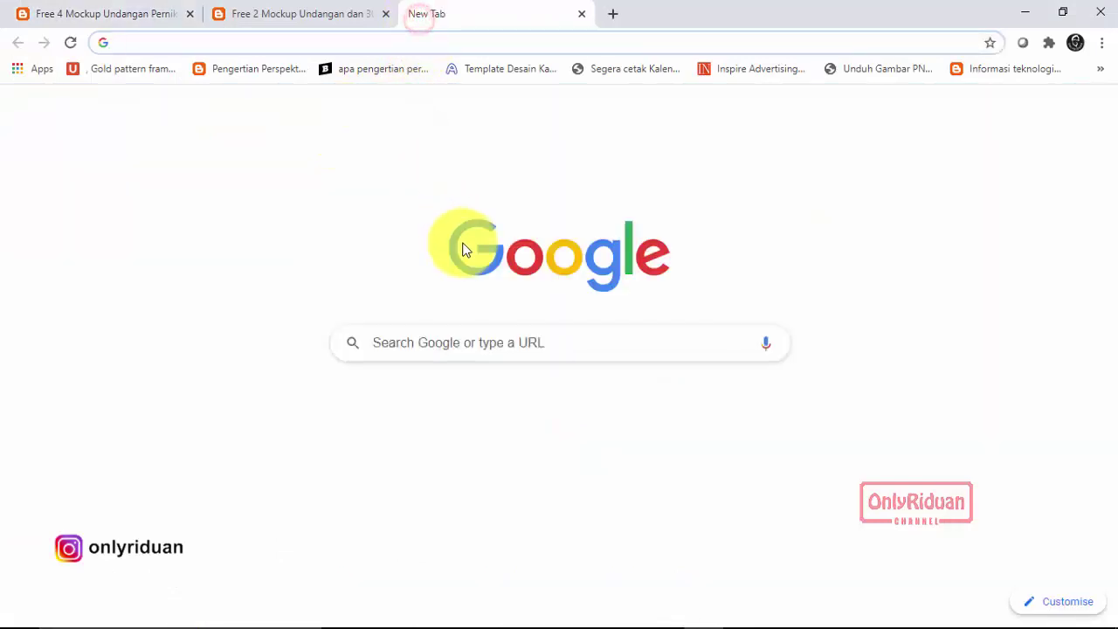
pyautogui.write('goo')
pyautogui.press('Return')
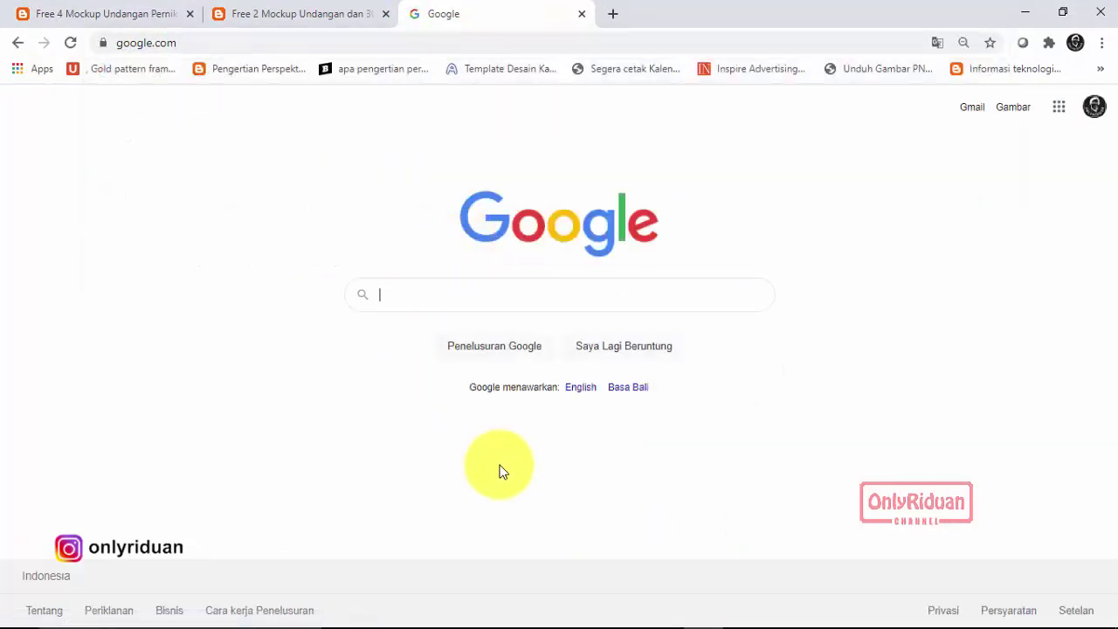
pyautogui.write('wood')
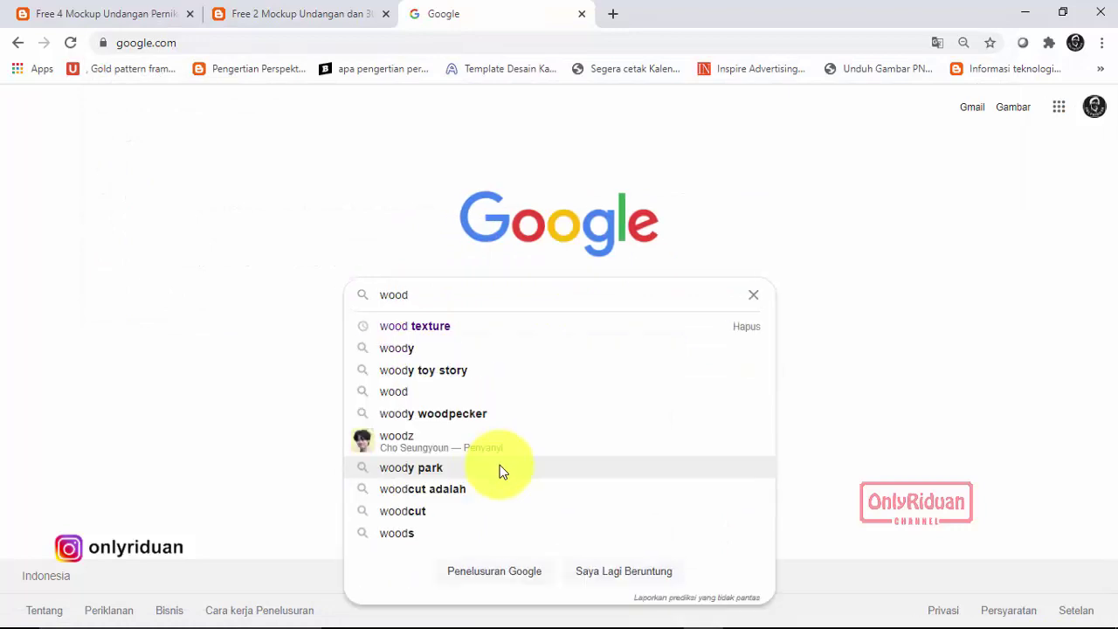
pyautogui.click(435, 326)
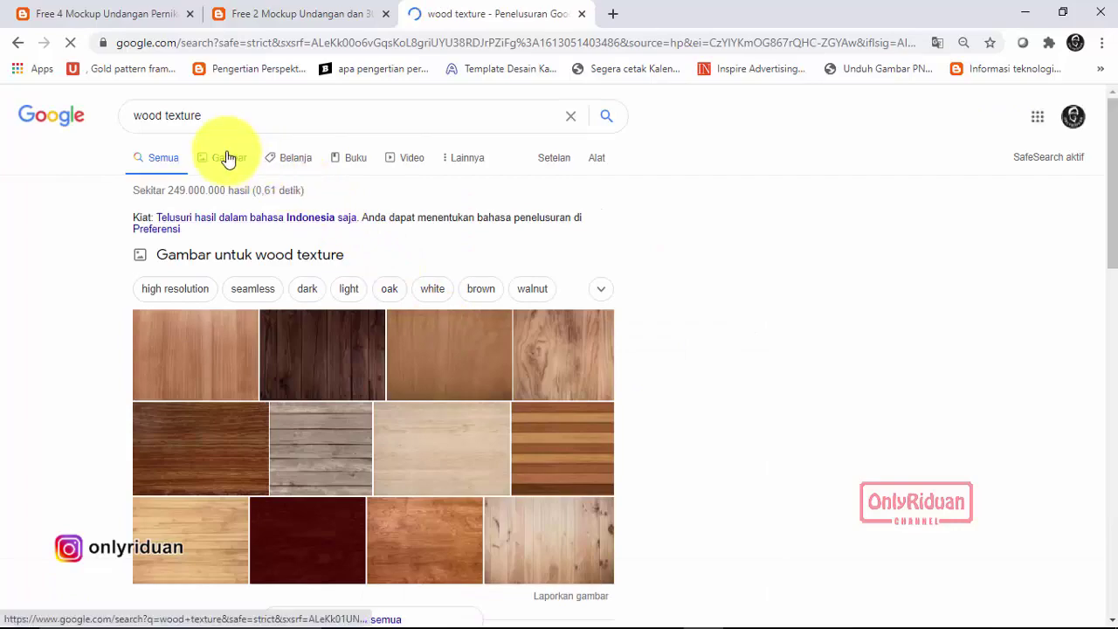
pyautogui.click(227, 157)
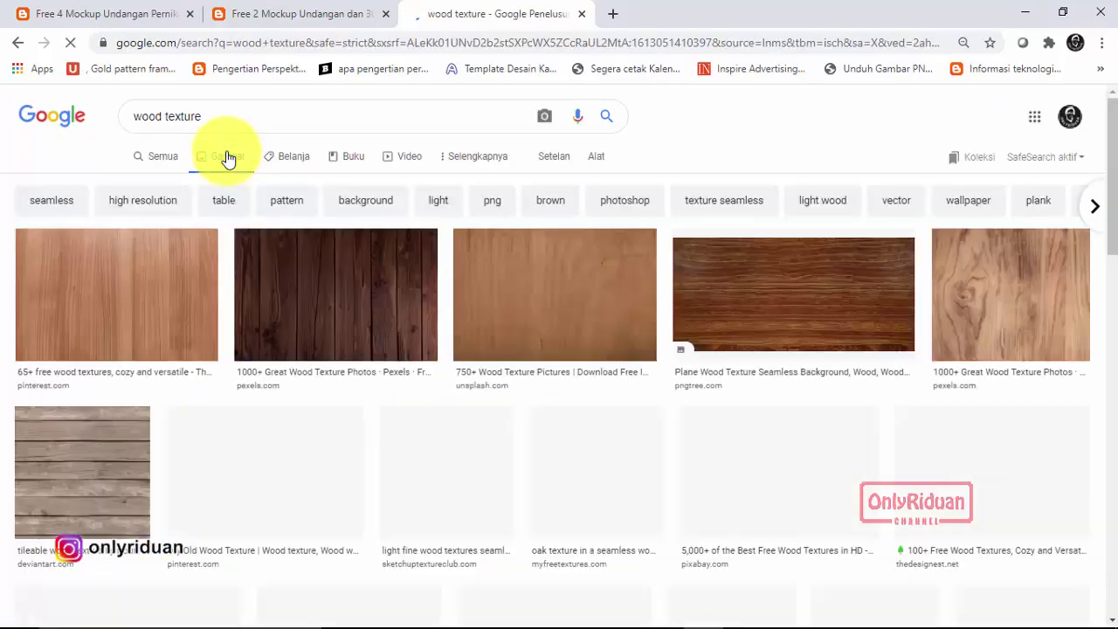
# Browse the wood texture image results for alternative backgrounds and return to CorelDRAW.
pyautogui.scroll(-3, 691, 323)
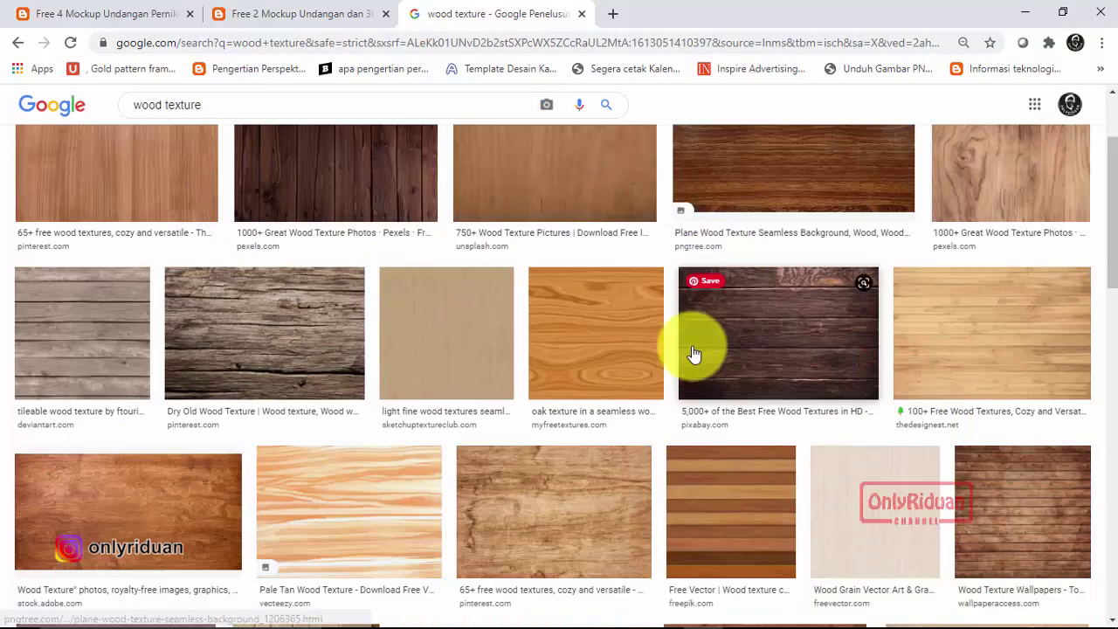
pyautogui.scroll(-5, 481, 357)
pyautogui.scroll(8, 492, 358)
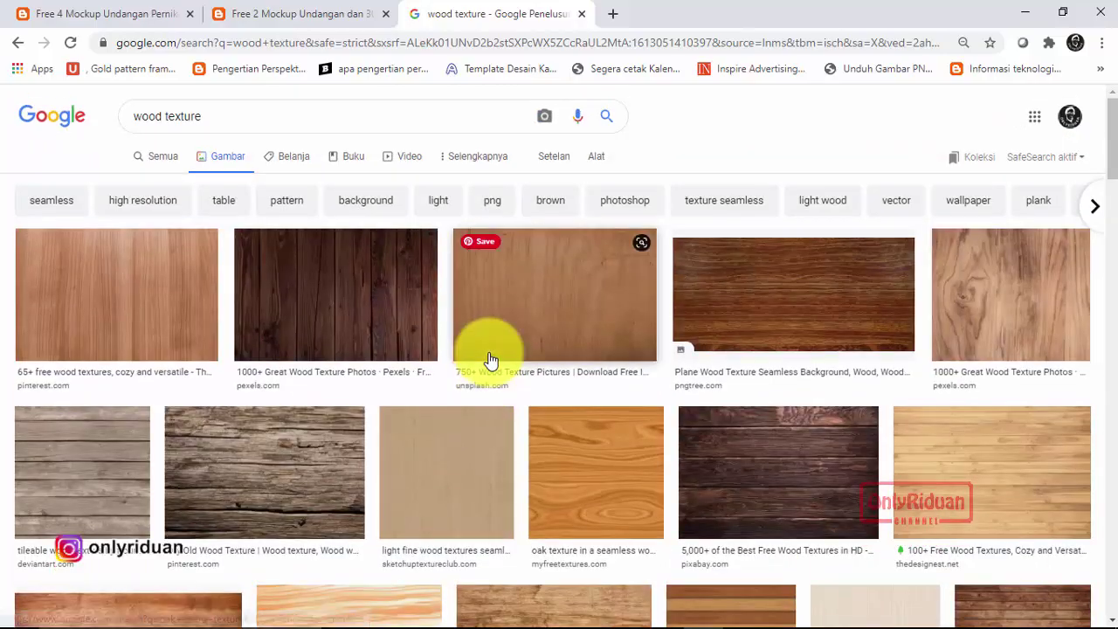
pyautogui.click(1025, 13)
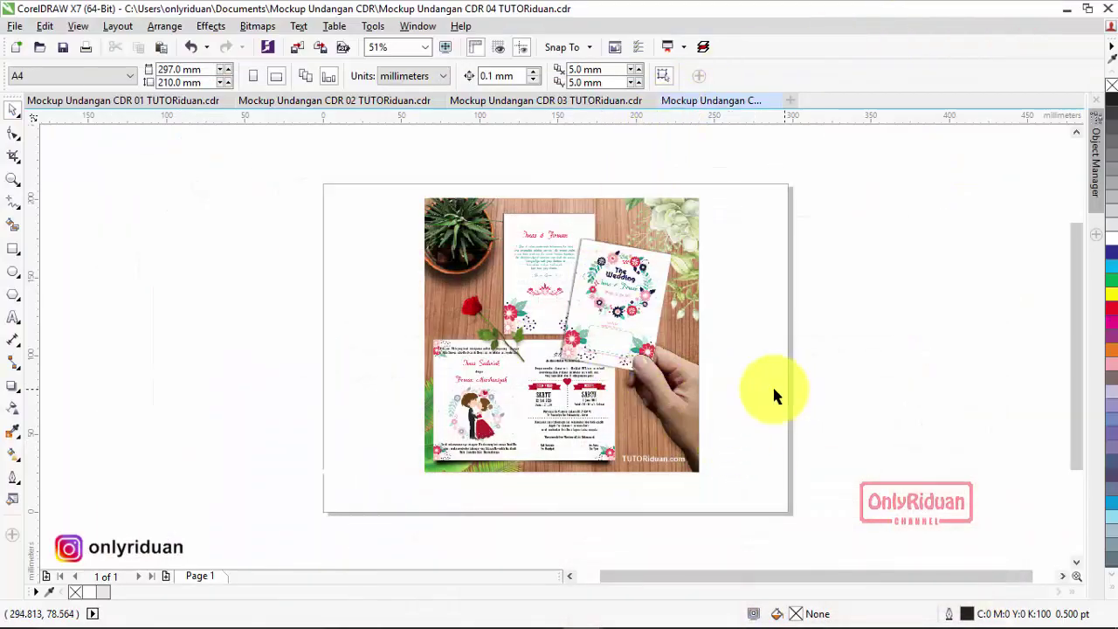
# Import old_wood_texture_2_by_random_acts_stock_d14klro-fullview.jpg at about 235 by 176 mm and place it to the right of the mockup photo.
pyautogui.click(18, 27)
pyautogui.click(43, 274)
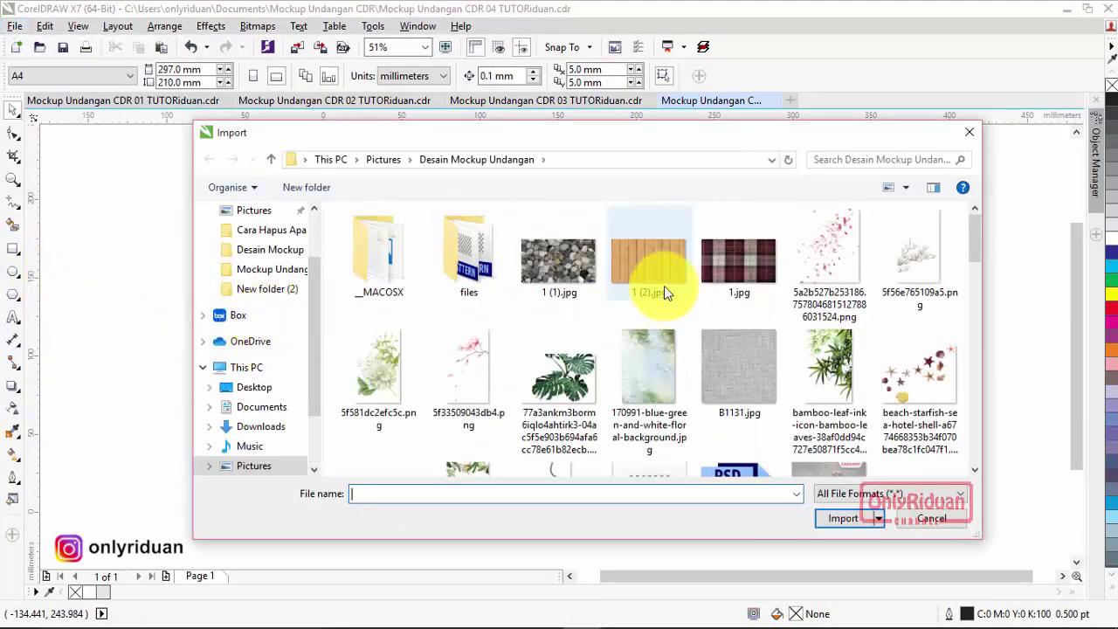
pyautogui.scroll(-2, 679, 283)
pyautogui.scroll(2, 679, 283)
pyautogui.scroll(-5, 810, 313)
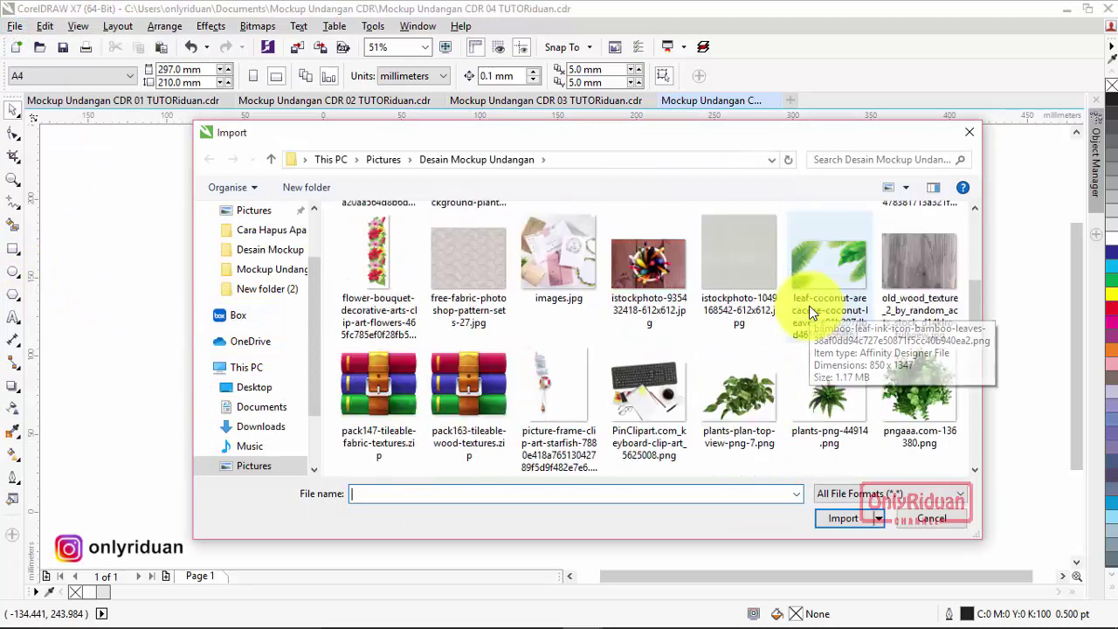
pyautogui.click(923, 260)
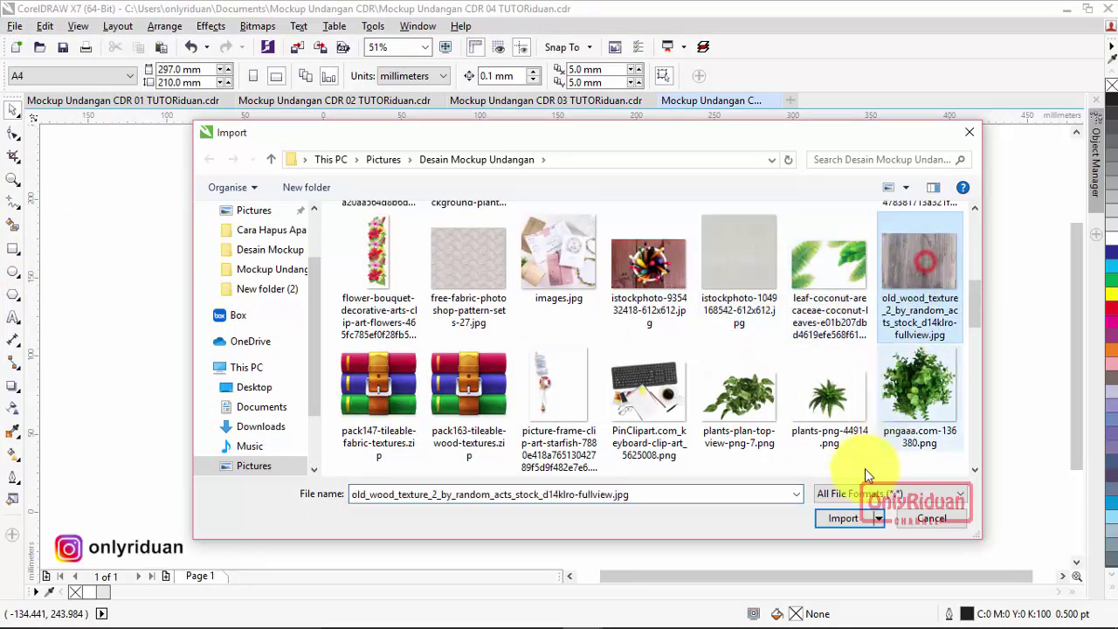
pyautogui.click(843, 518)
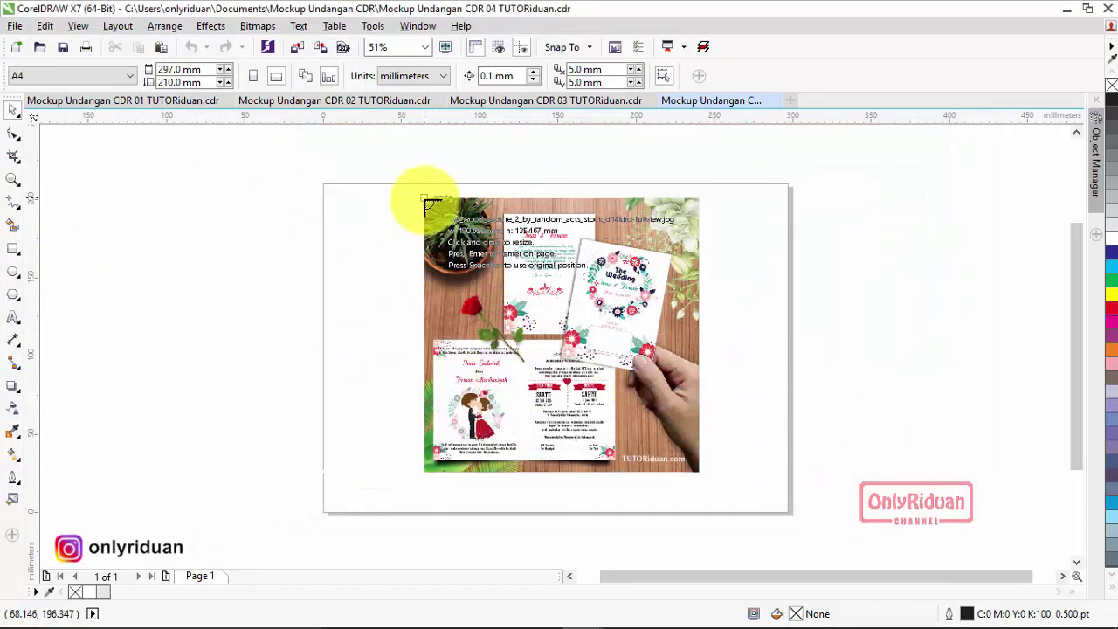
pyautogui.moveTo(424, 199); pyautogui.dragTo(786, 467)
pyautogui.moveTo(556, 344); pyautogui.dragTo(926, 339)
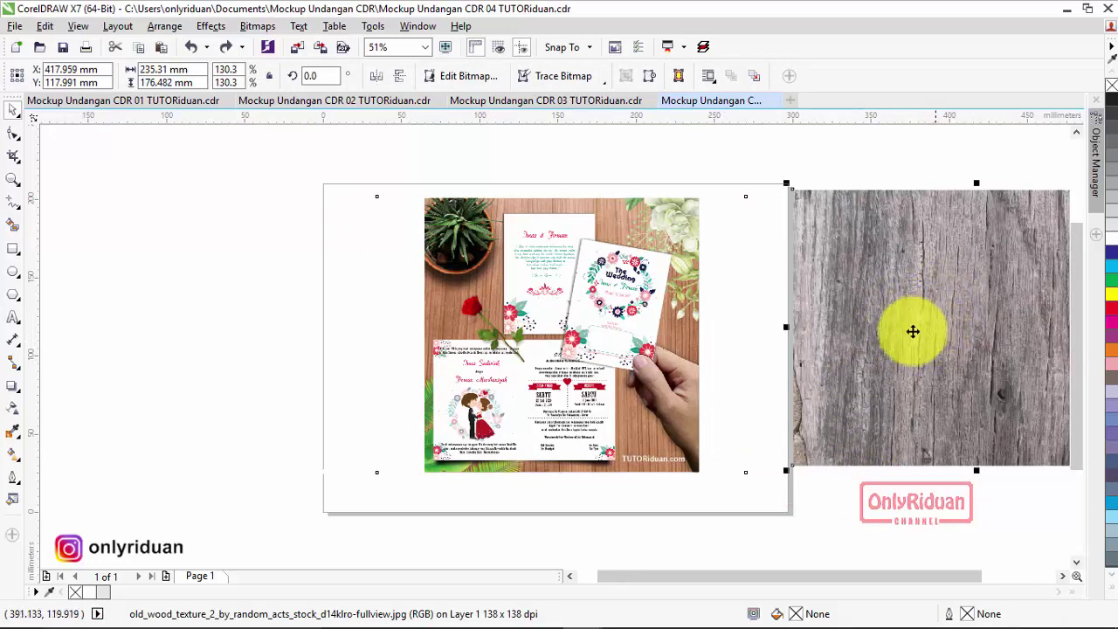
# PowerClip the grey wood texture inside the mockup's square background frame.
pyautogui.rightClick(853, 273)
pyautogui.click(905, 178)
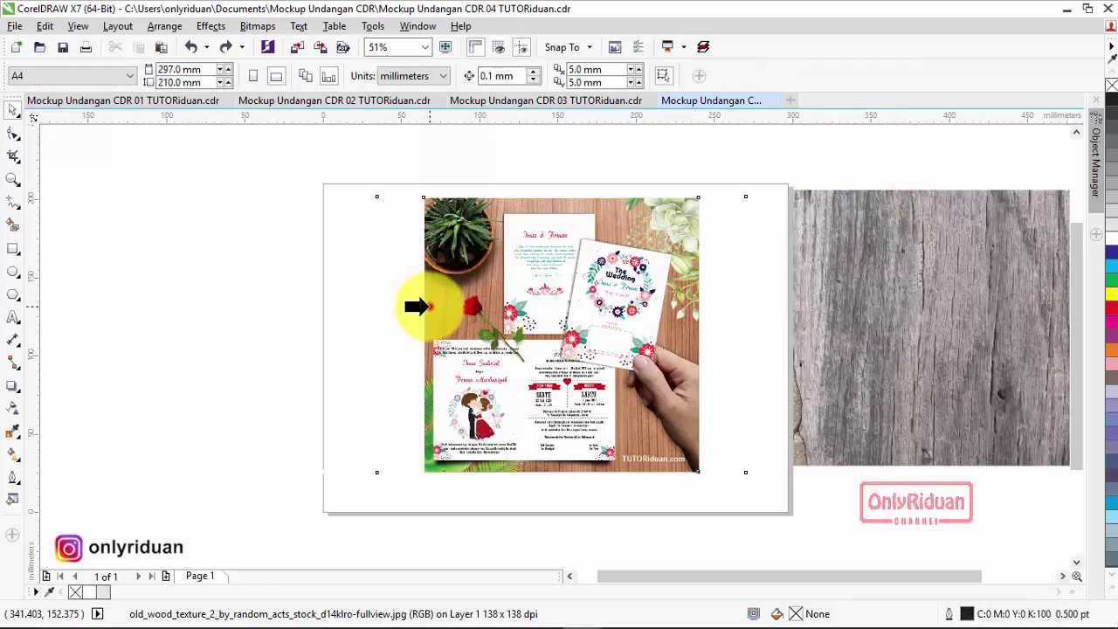
pyautogui.click(428, 306)
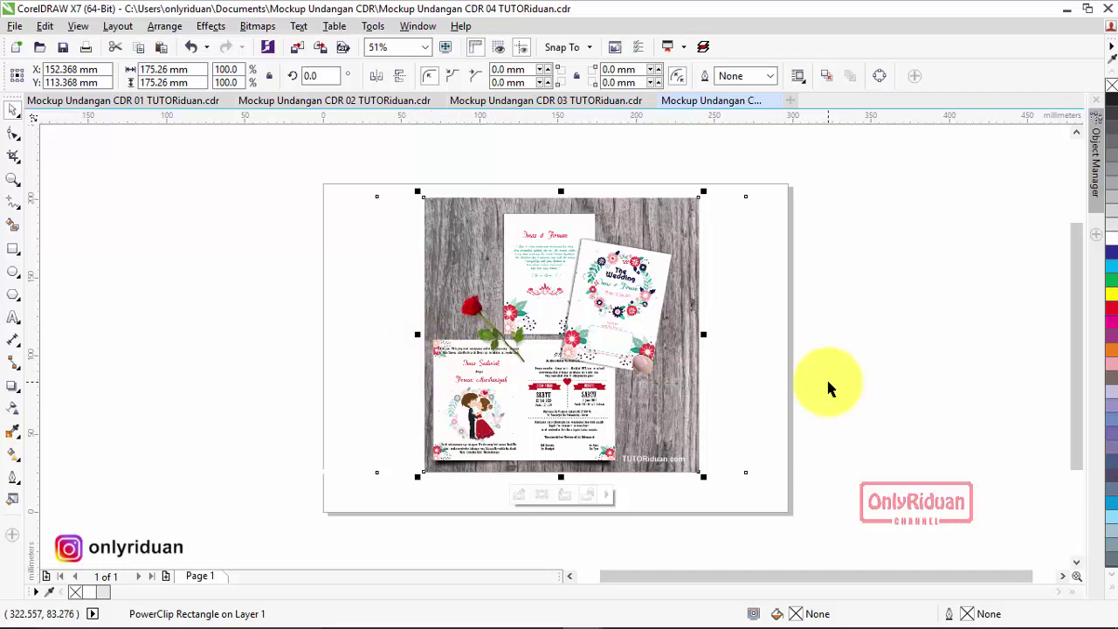
pyautogui.rightClick(670, 404)
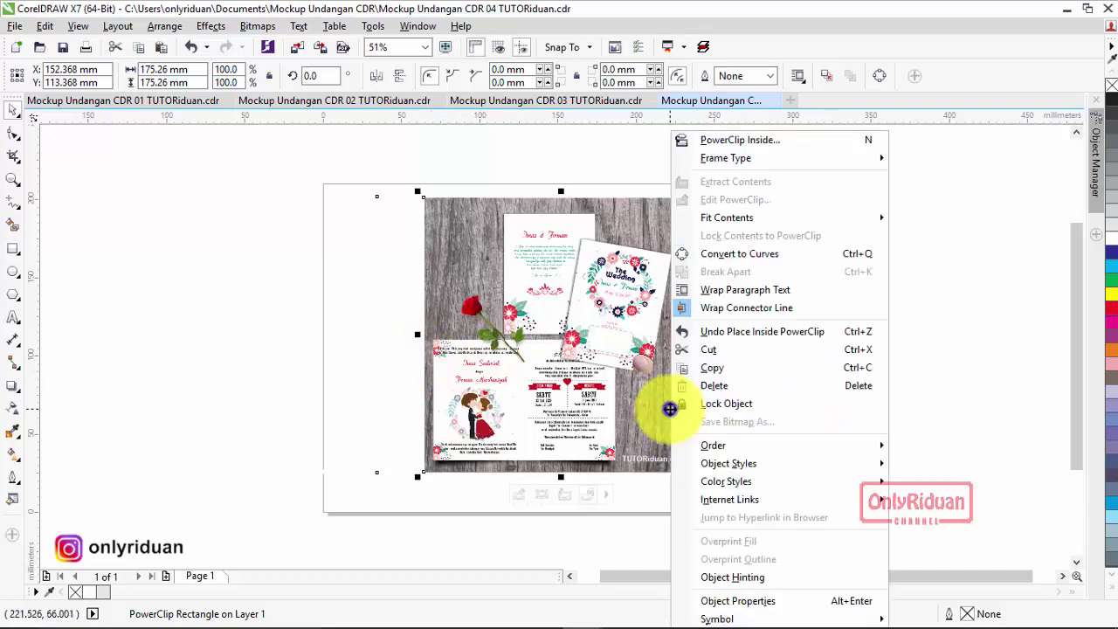
pyautogui.click(971, 339)
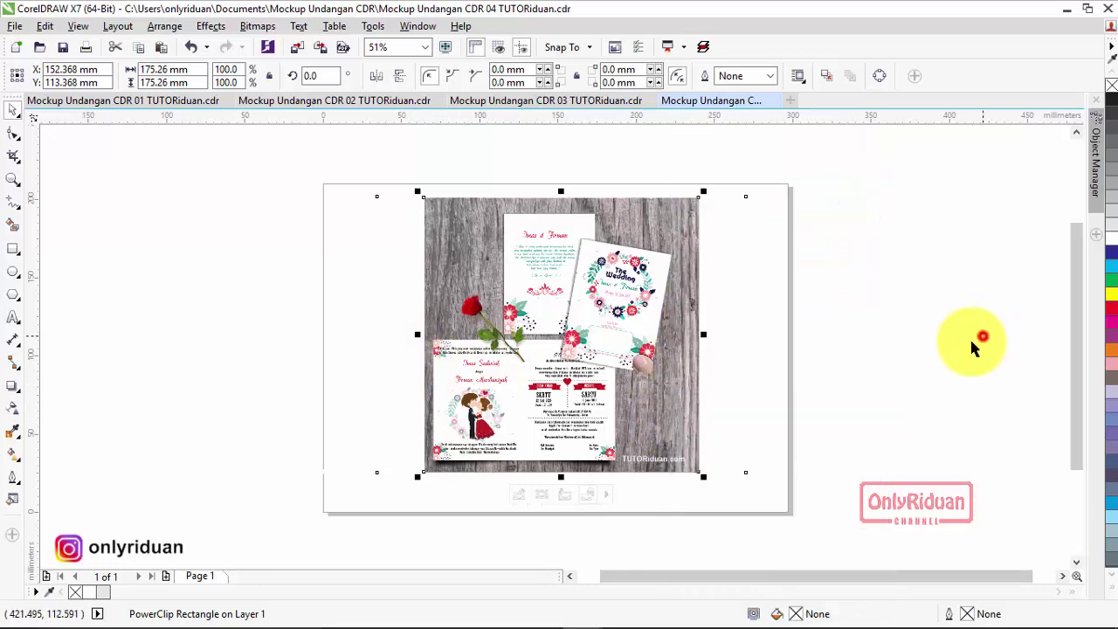
# Open the background frame's PowerClip contents for editing and delete the old brown wood texture.
pyautogui.click(519, 495)
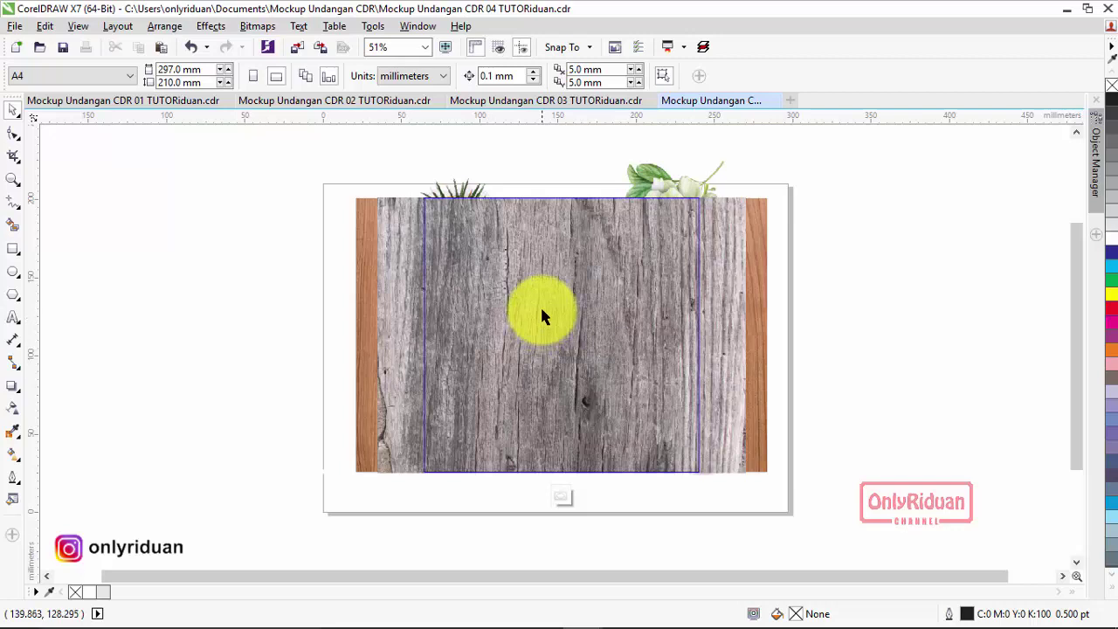
pyautogui.click(763, 241)
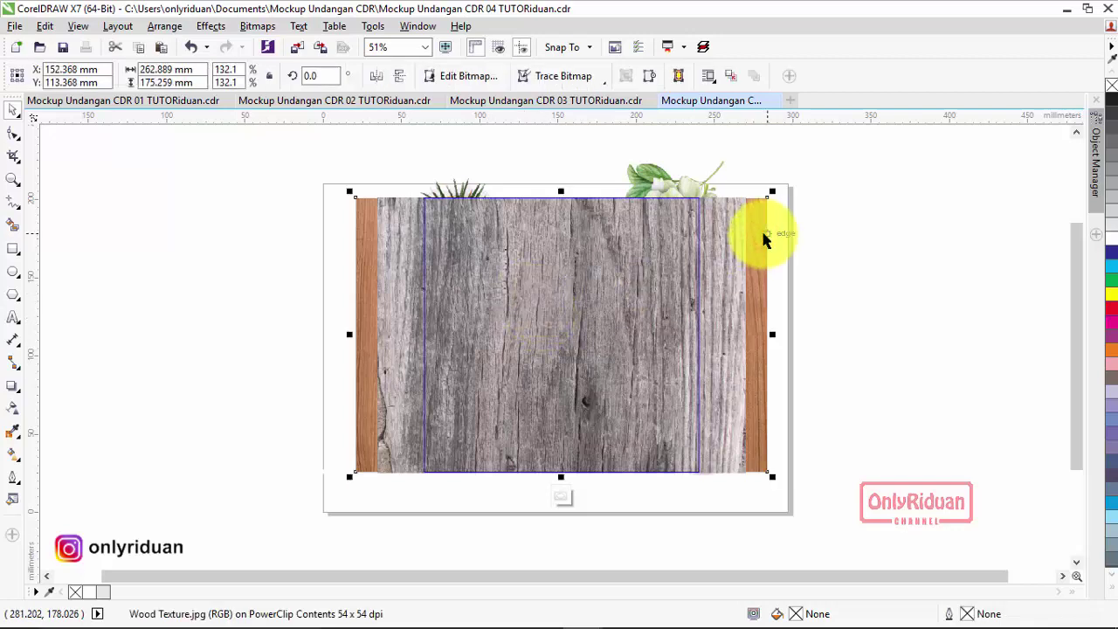
pyautogui.press('Delete')
# Send the grey wood texture to the back of the layer, behind the plants, flowers and hand.
pyautogui.click(563, 273)
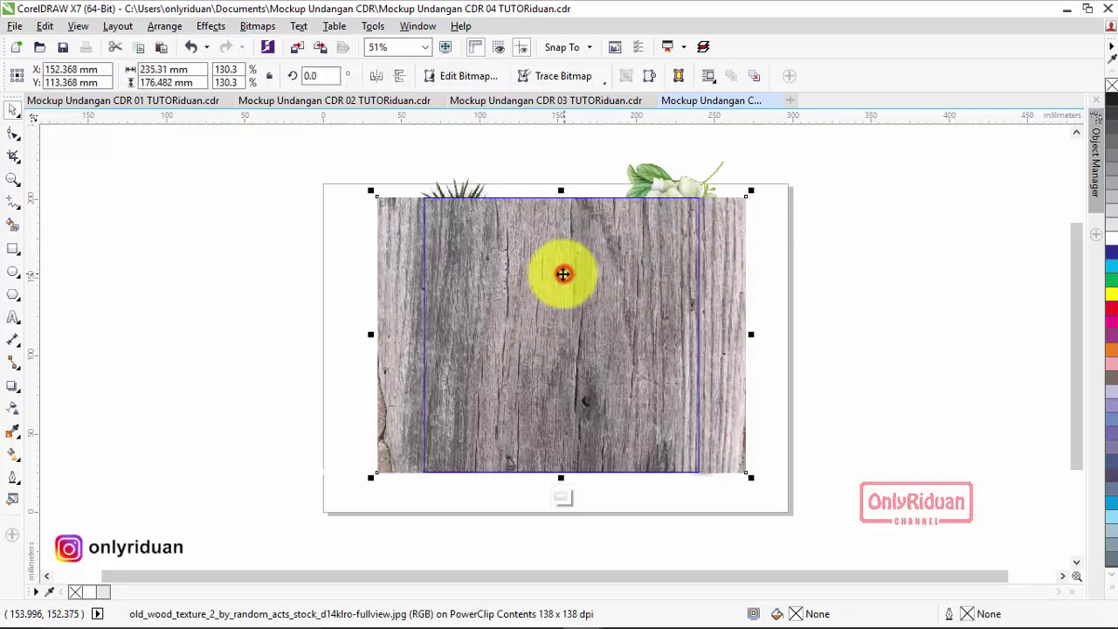
pyautogui.rightClick(542, 253)
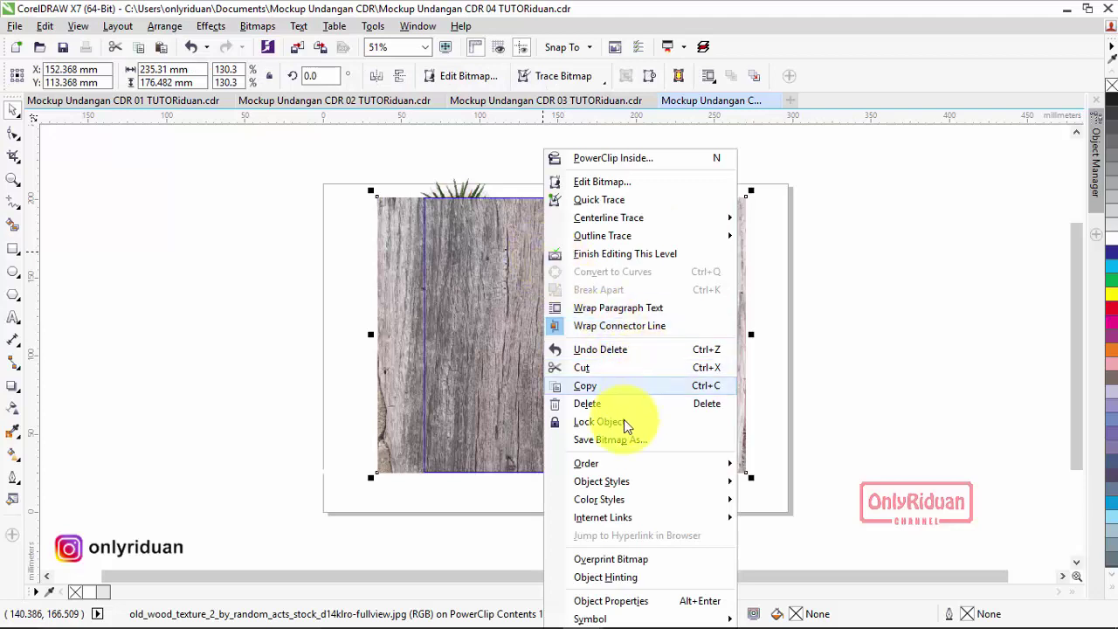
pyautogui.moveTo(611, 463)
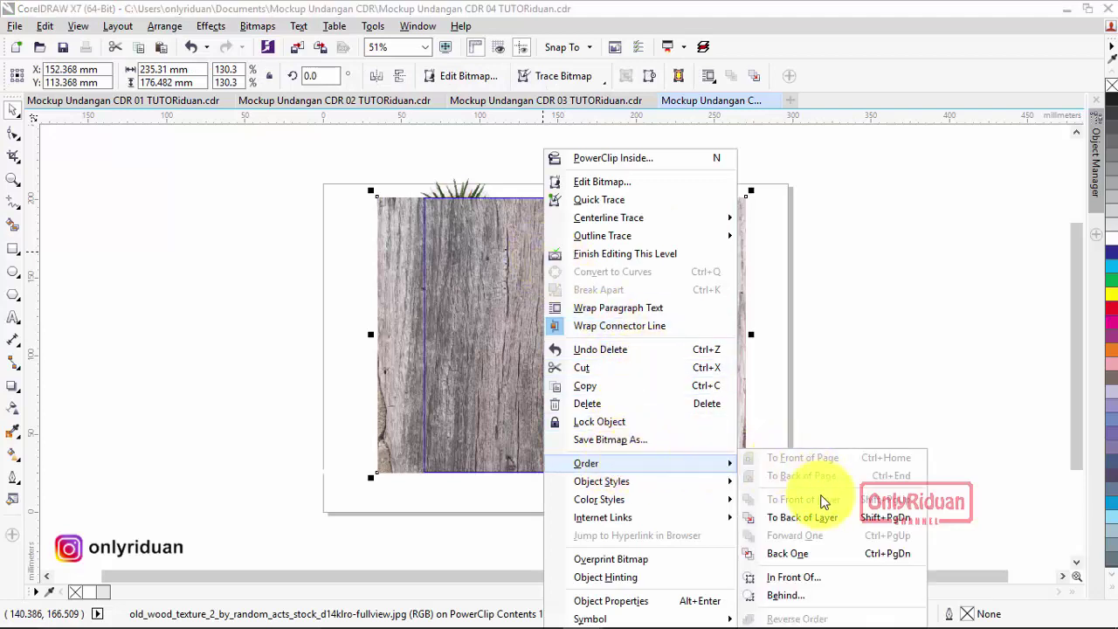
pyautogui.click(808, 519)
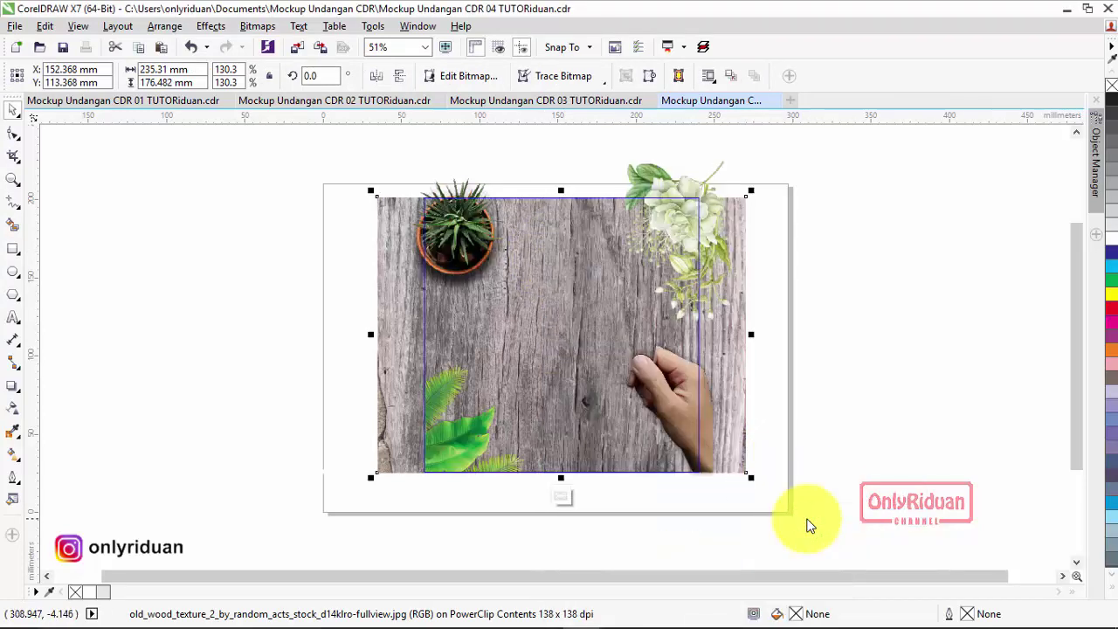
# Finish editing the background frame's PowerClip contents and return to the full mockup.
pyautogui.click(706, 449)
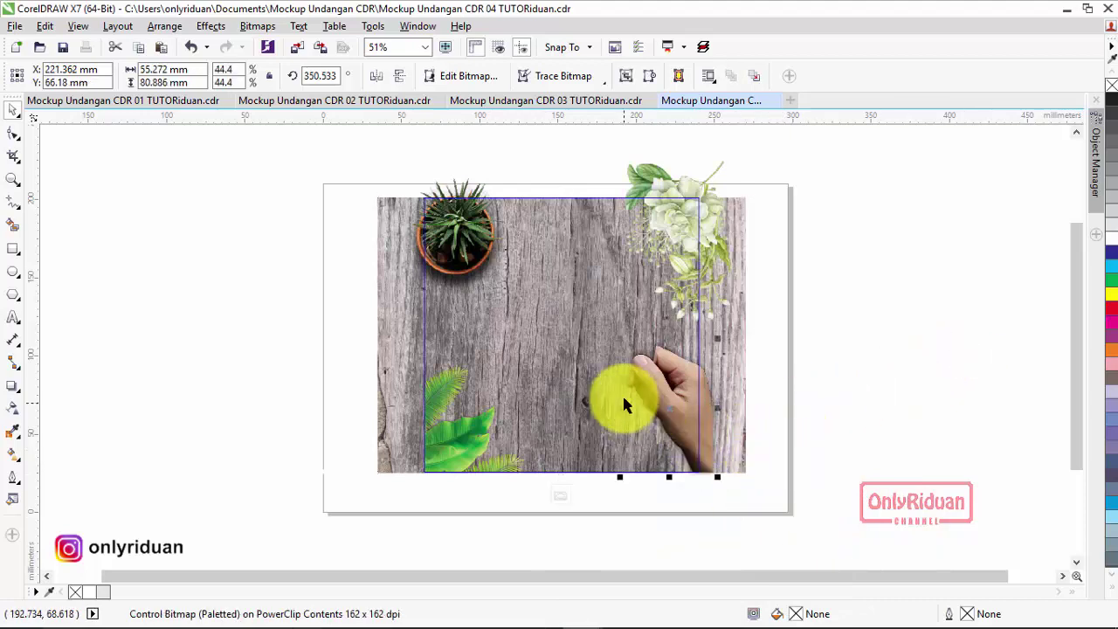
pyautogui.rightClick(647, 374)
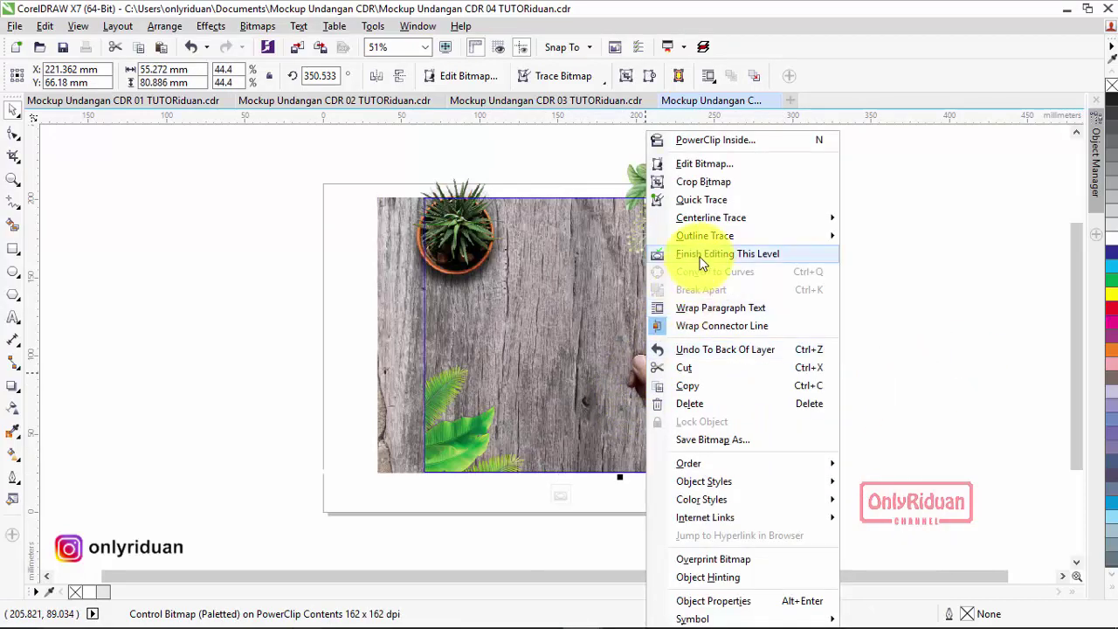
pyautogui.click(923, 323)
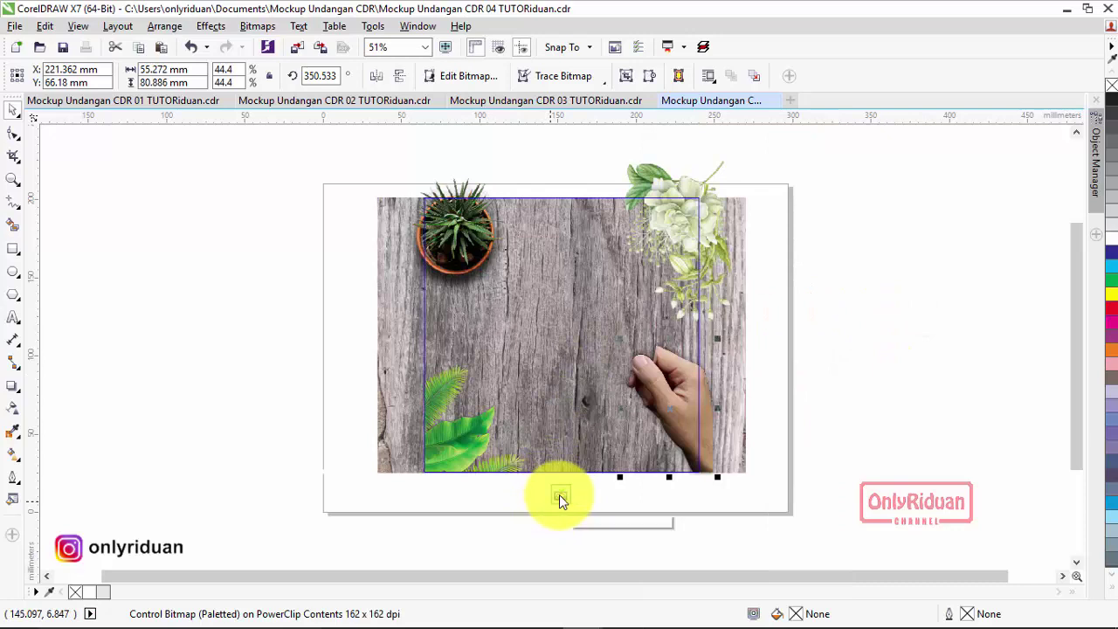
pyautogui.click(560, 498)
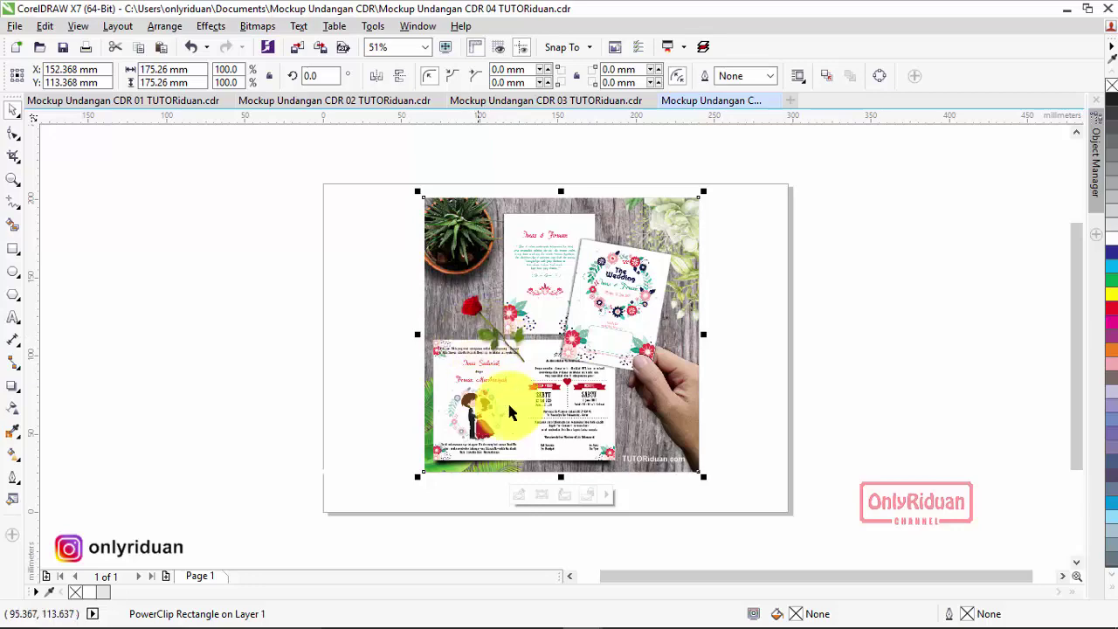
# Switch to Chrome and open the PNG image download link above Template Mockup Undangan 04 in the Free 4 Mockup Undangan article.
pyautogui.click(704, 614)
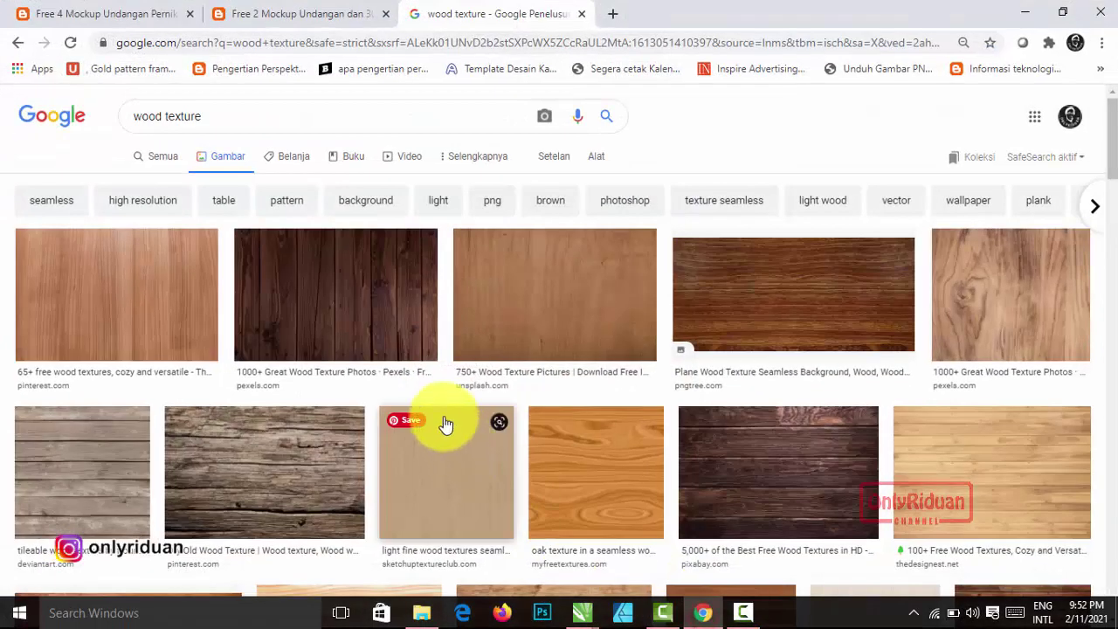
pyautogui.click(131, 14)
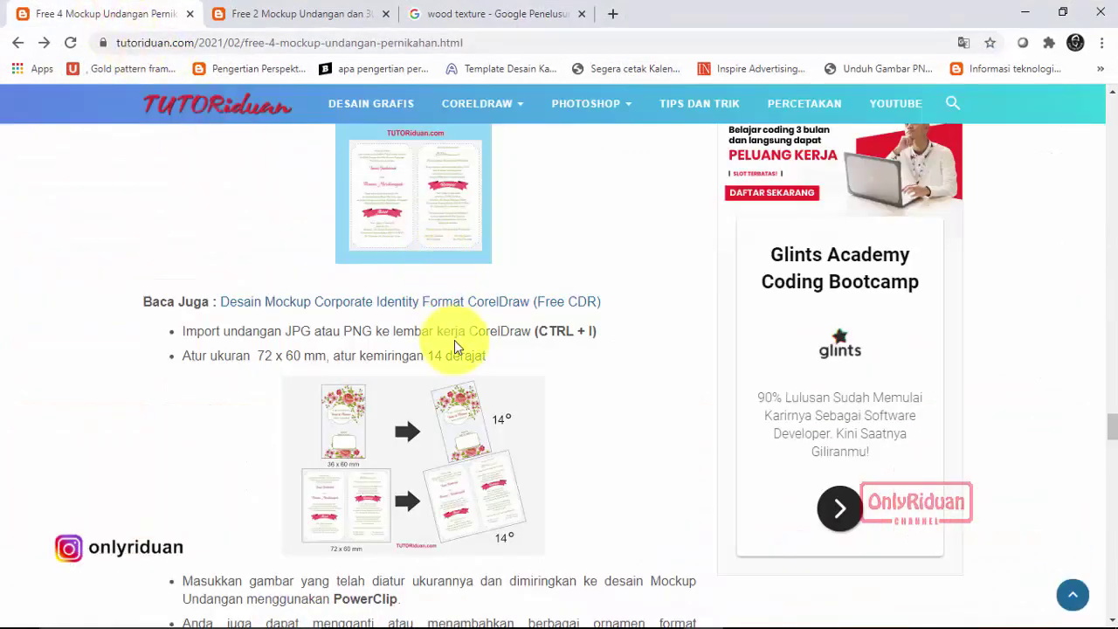
pyautogui.scroll(-5, 419, 262)
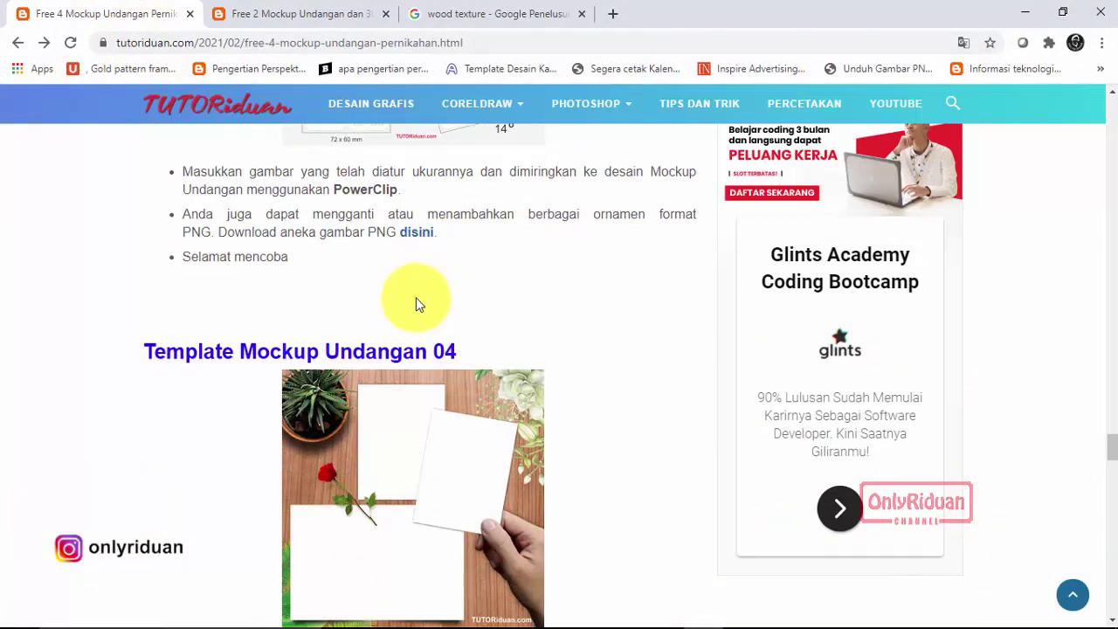
pyautogui.click(418, 234)
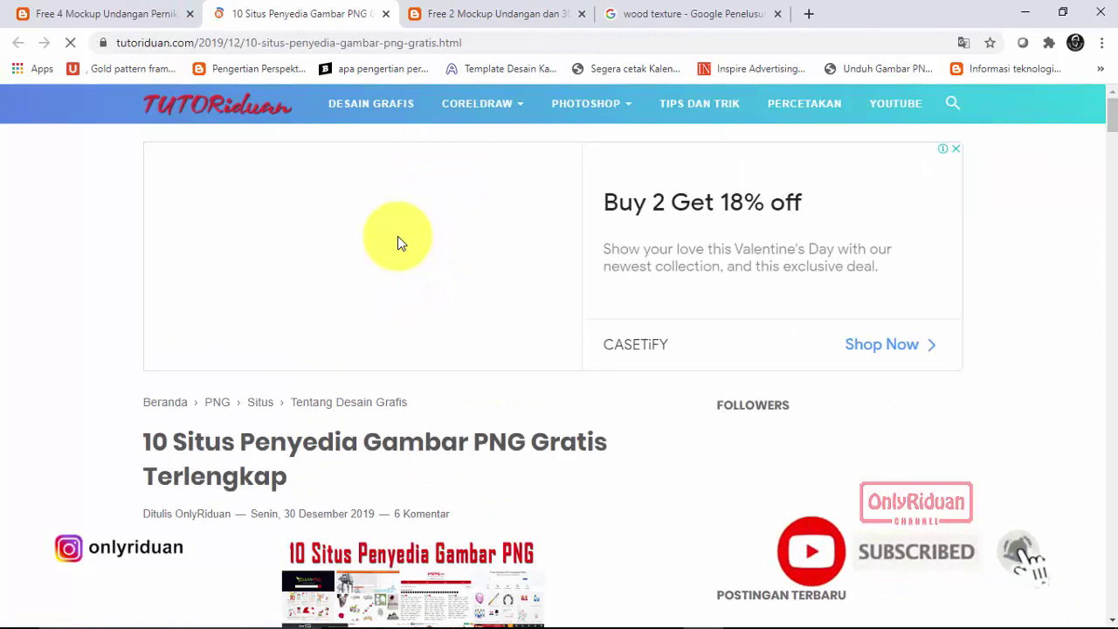
# Look through the article's list of free PNG image sites down to the HiClipart and PNGwing entries.
pyautogui.scroll(-2, 94, 289)
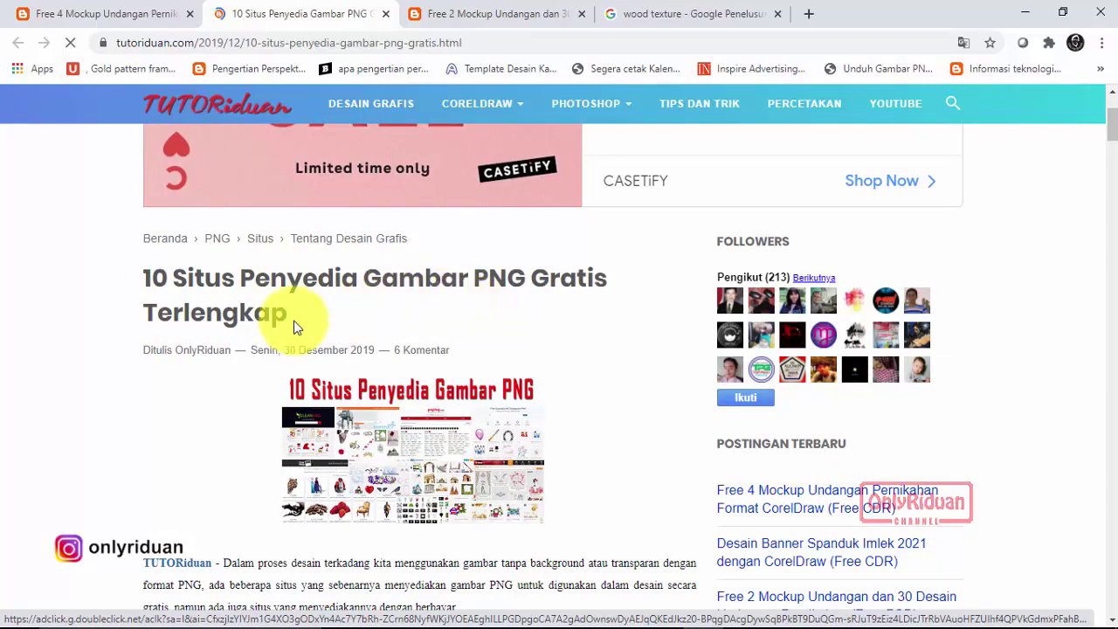
pyautogui.scroll(-10, 437, 308)
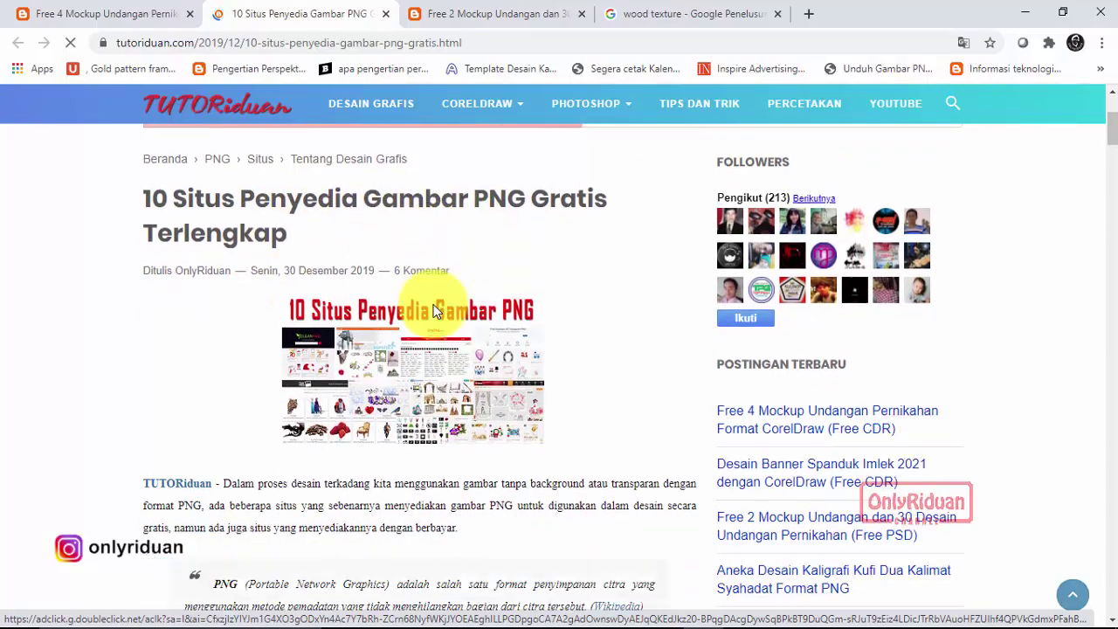
pyautogui.scroll(-20, 435, 313)
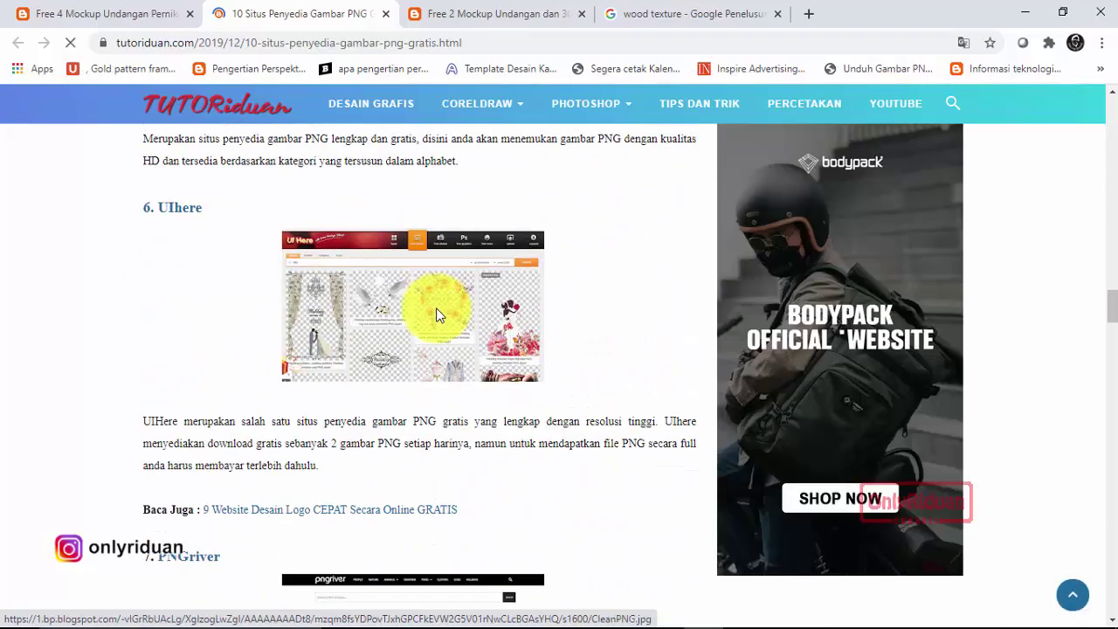
pyautogui.scroll(-10, 437, 314)
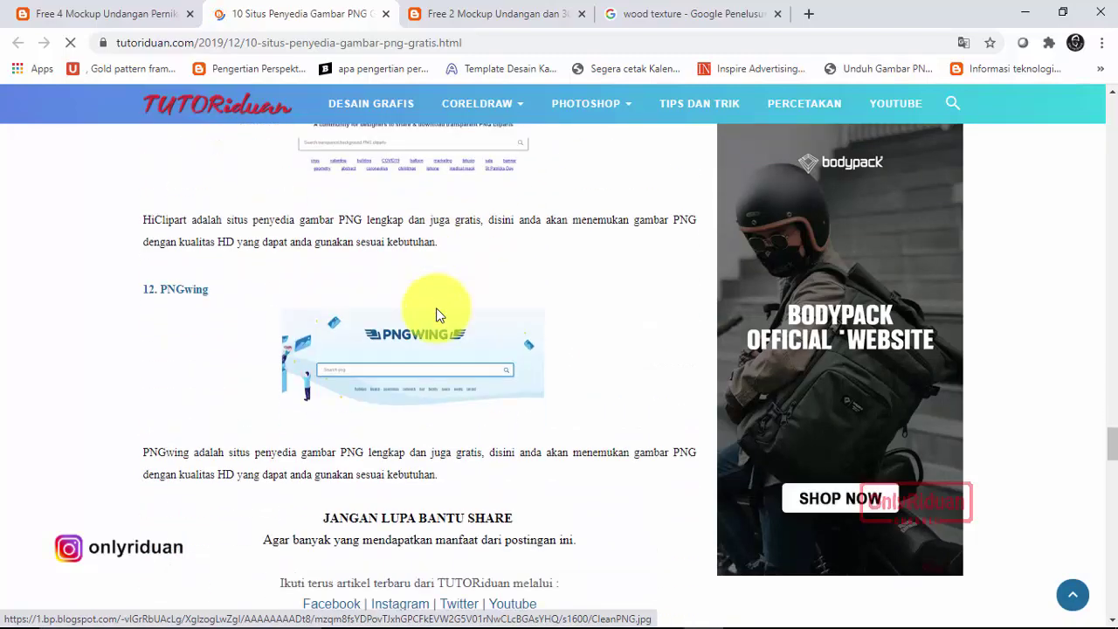
pyautogui.scroll(5, 439, 314)
pyautogui.scroll(-4, 438, 314)
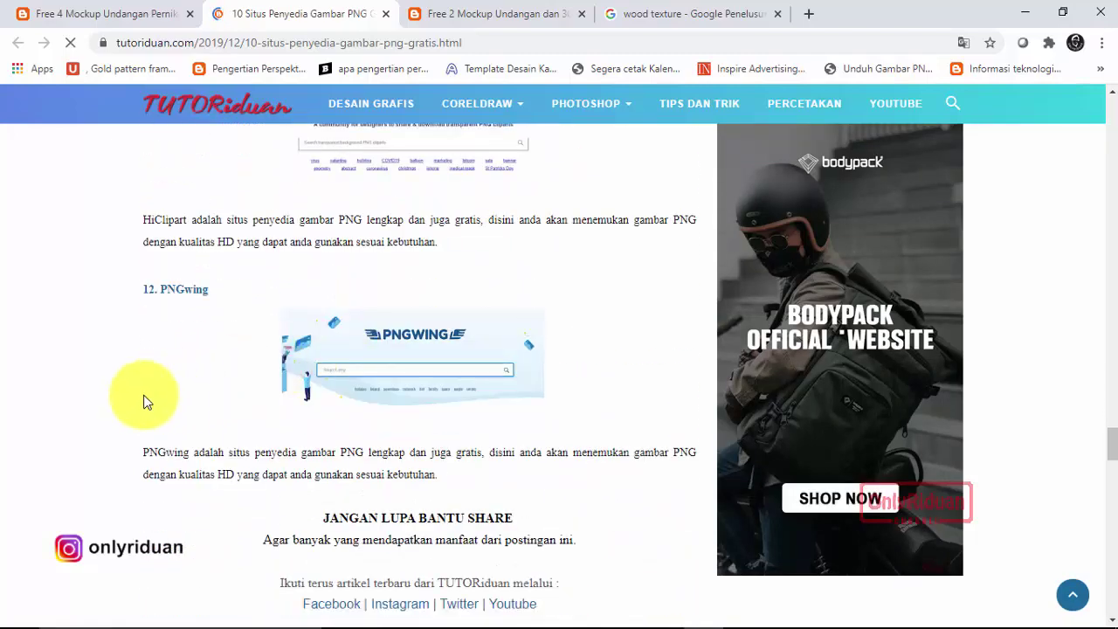
pyautogui.scroll(3, 137, 397)
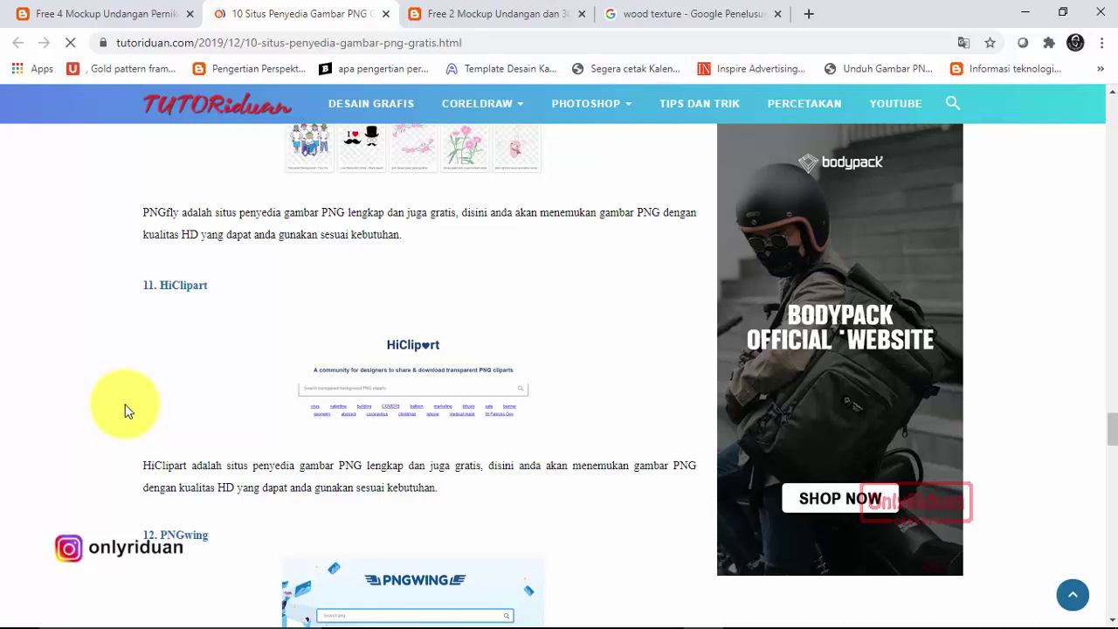
pyautogui.scroll(1, 125, 411)
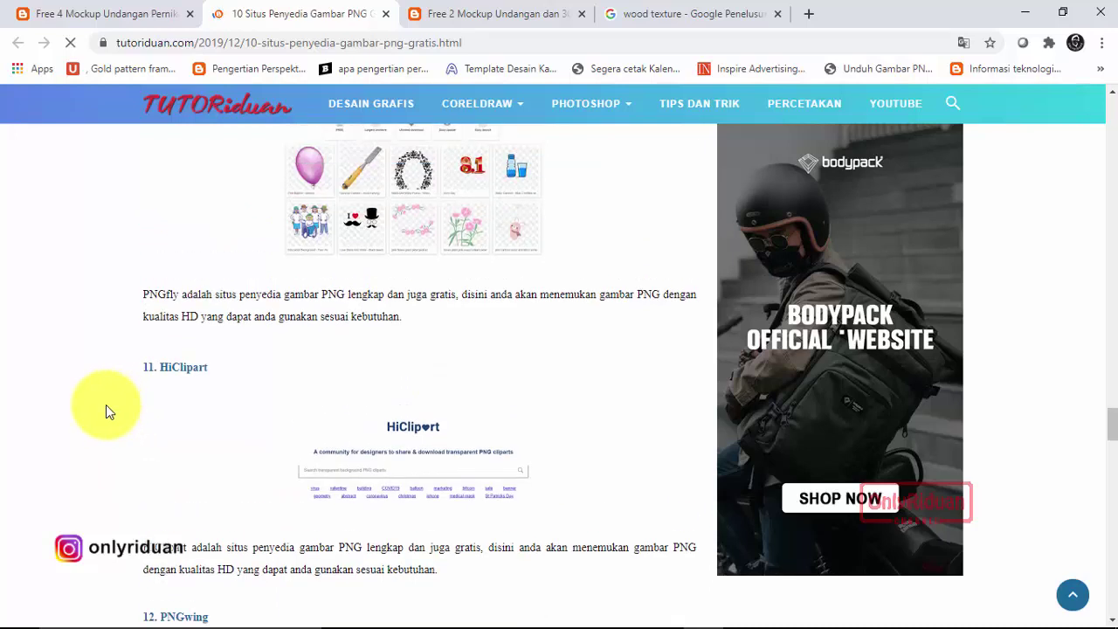
# Open the HiClipart site from the article and search its transparent PNG cliparts for Plant.
pyautogui.click(194, 378)
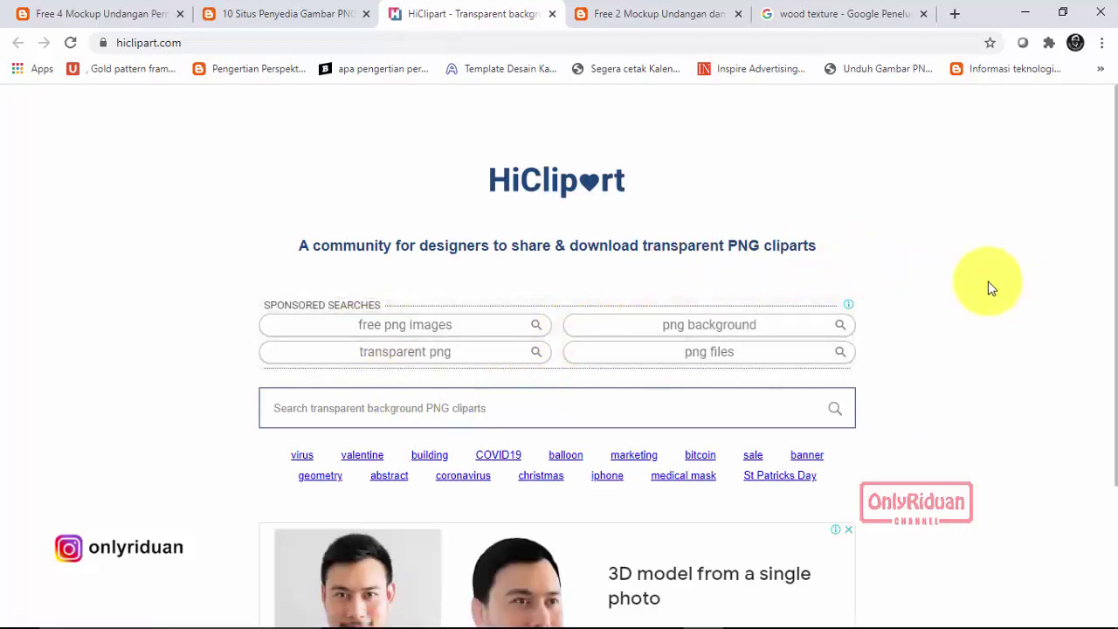
pyautogui.scroll(-2, 988, 281)
pyautogui.click(552, 238)
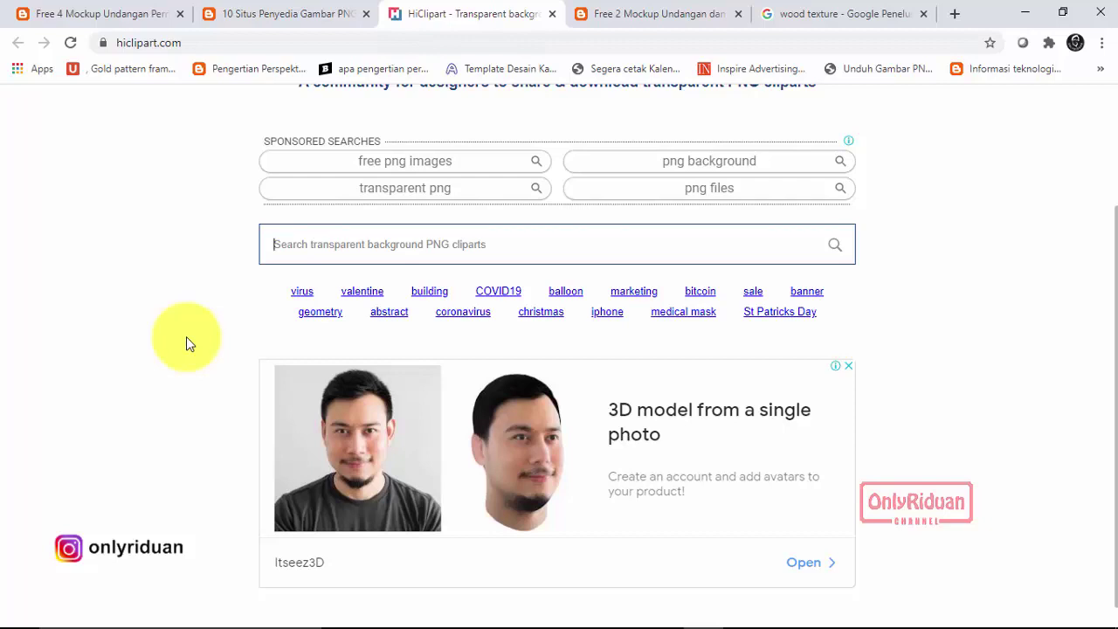
pyautogui.write('plant')
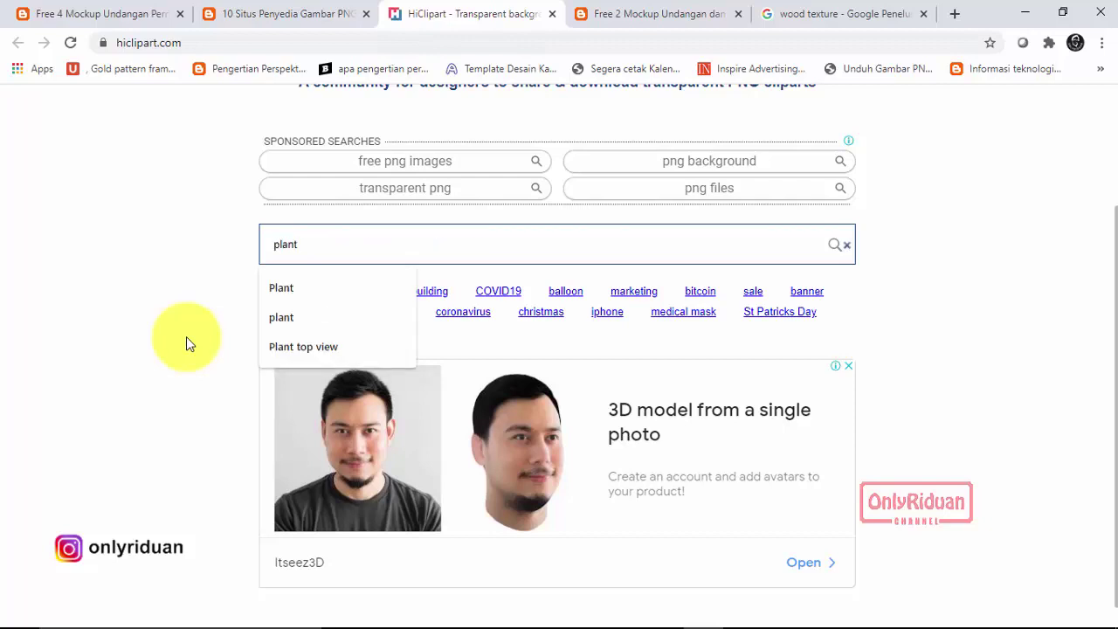
pyautogui.click(289, 288)
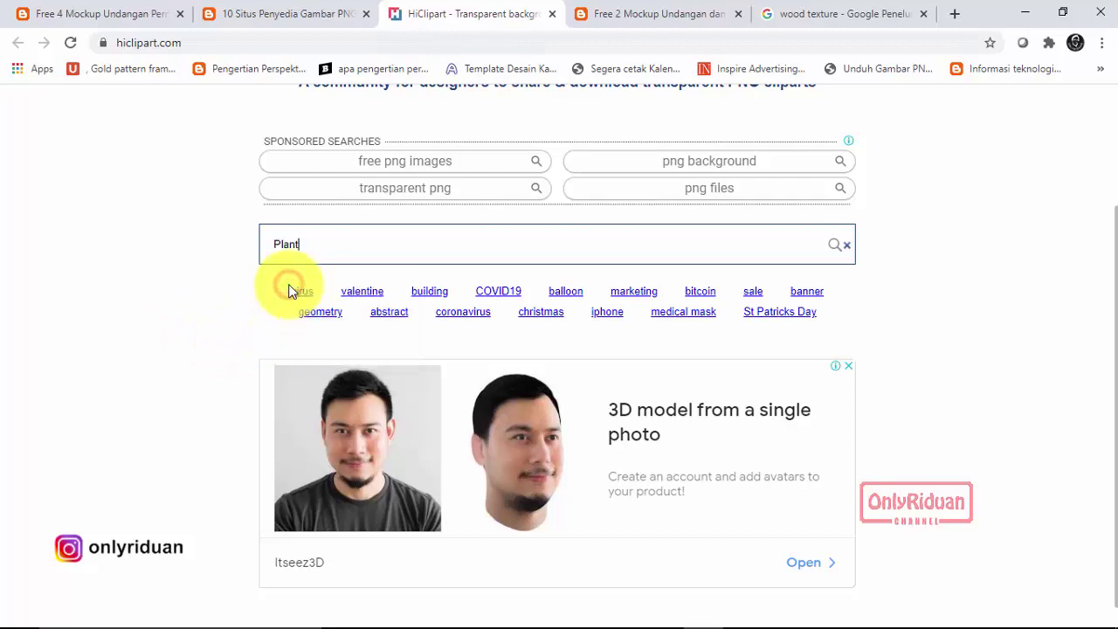
pyautogui.click(832, 248)
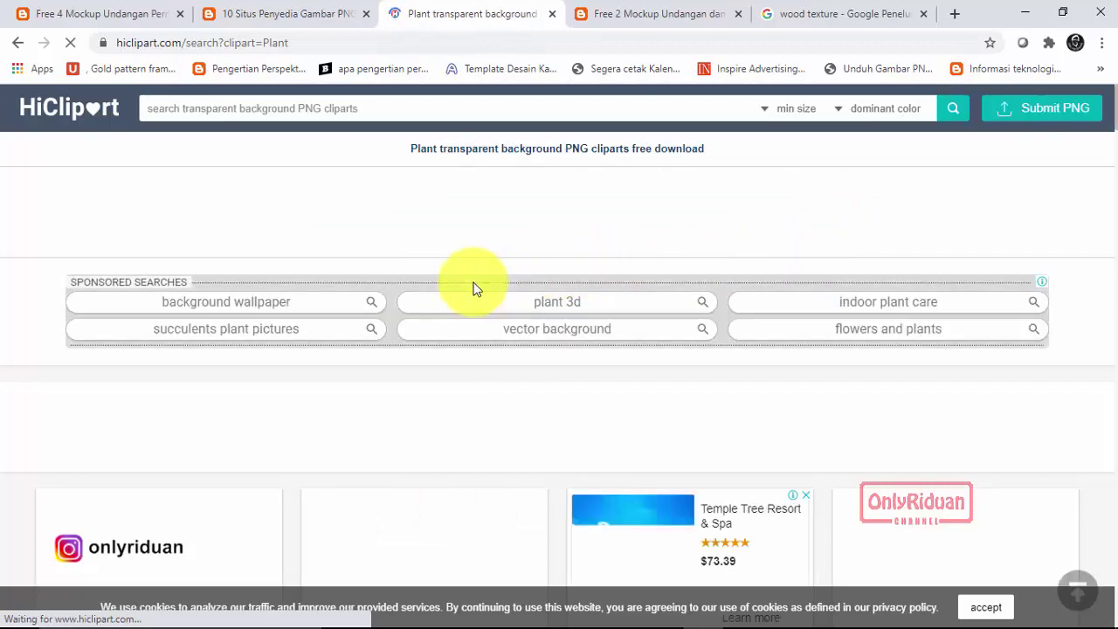
# Browse the HiClipart results for Plant, examining the vines, potted plants, bushes and grasses as possible mockup ornaments.
pyautogui.scroll(-5, 473, 289)
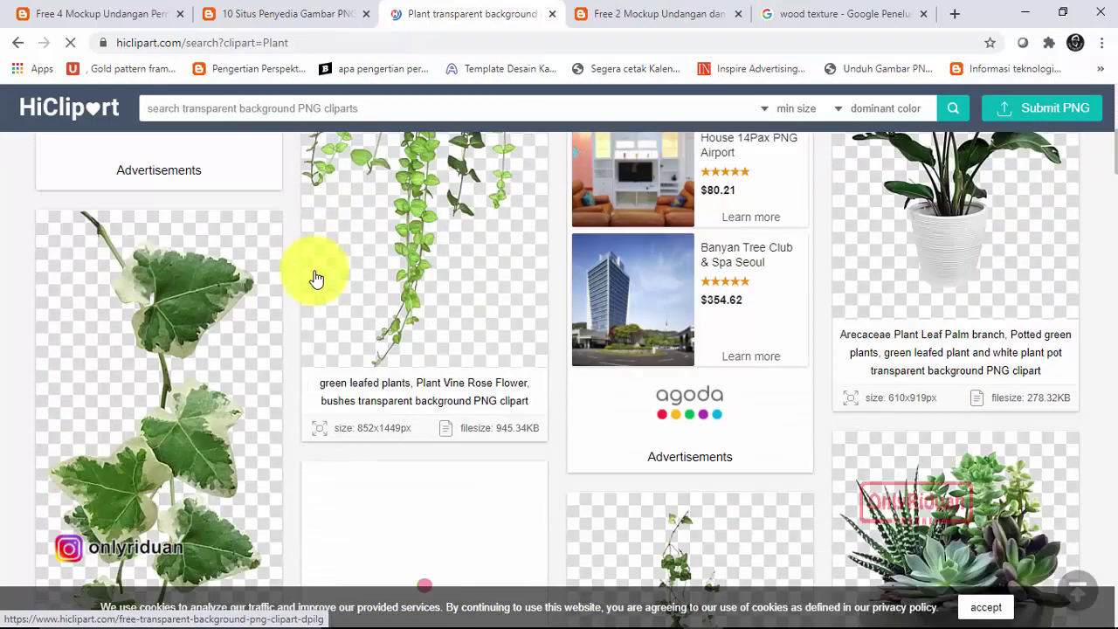
pyautogui.scroll(-8, 316, 277)
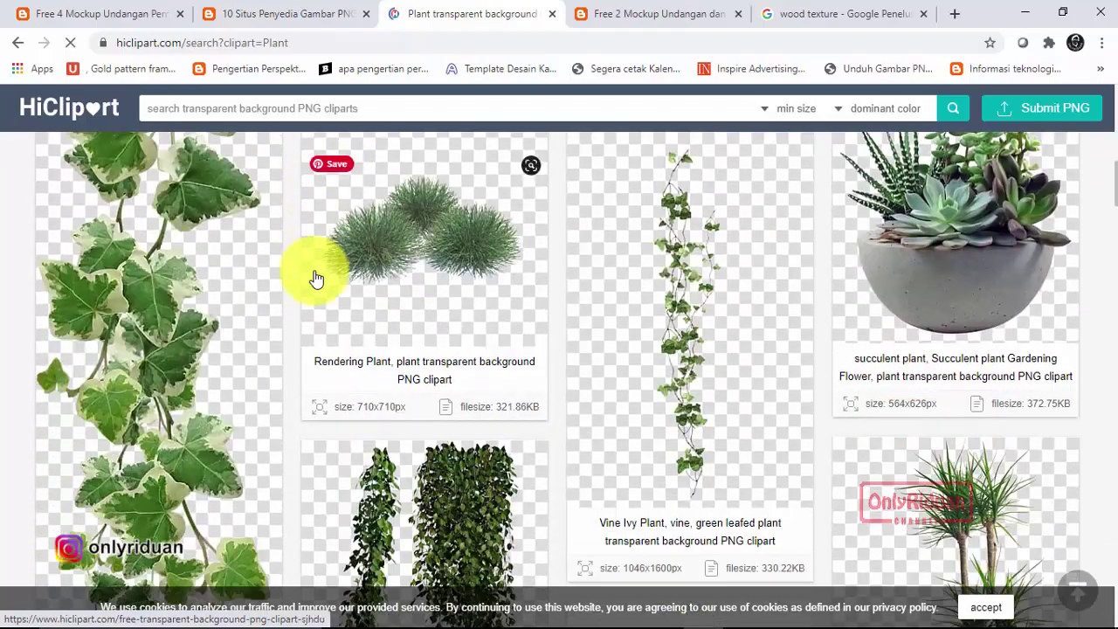
pyautogui.scroll(-6, 316, 278)
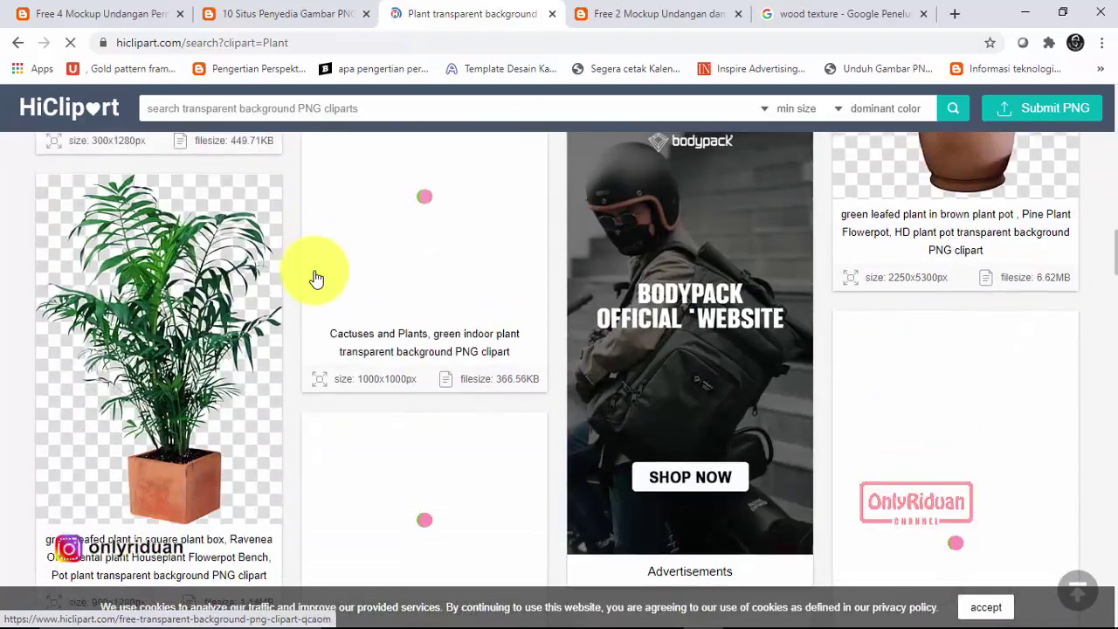
pyautogui.scroll(-3, 316, 276)
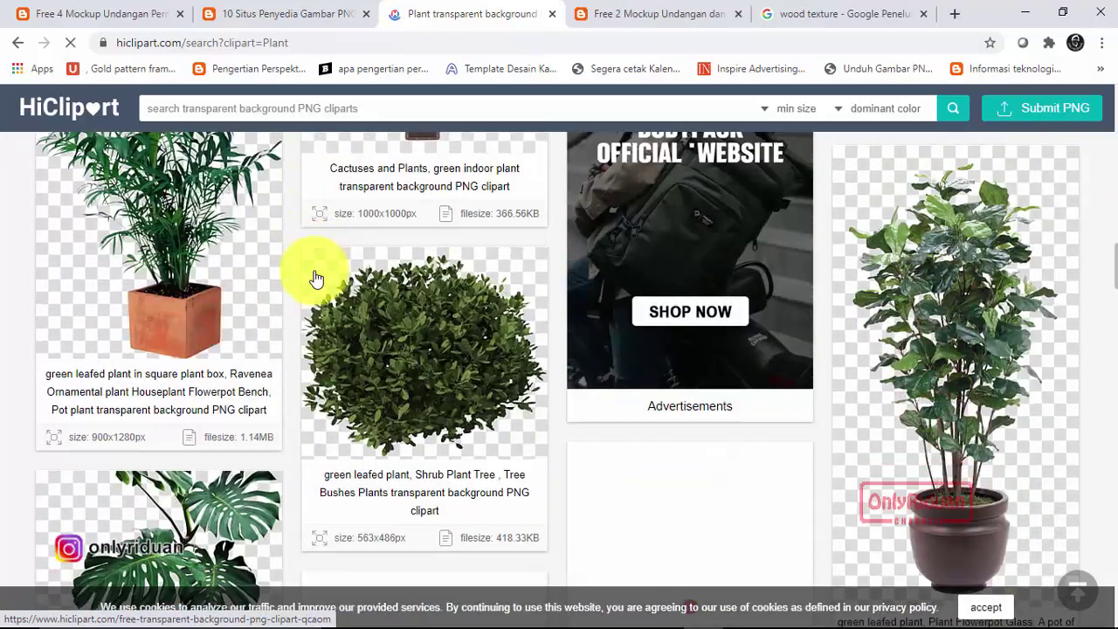
pyautogui.scroll(6, 316, 276)
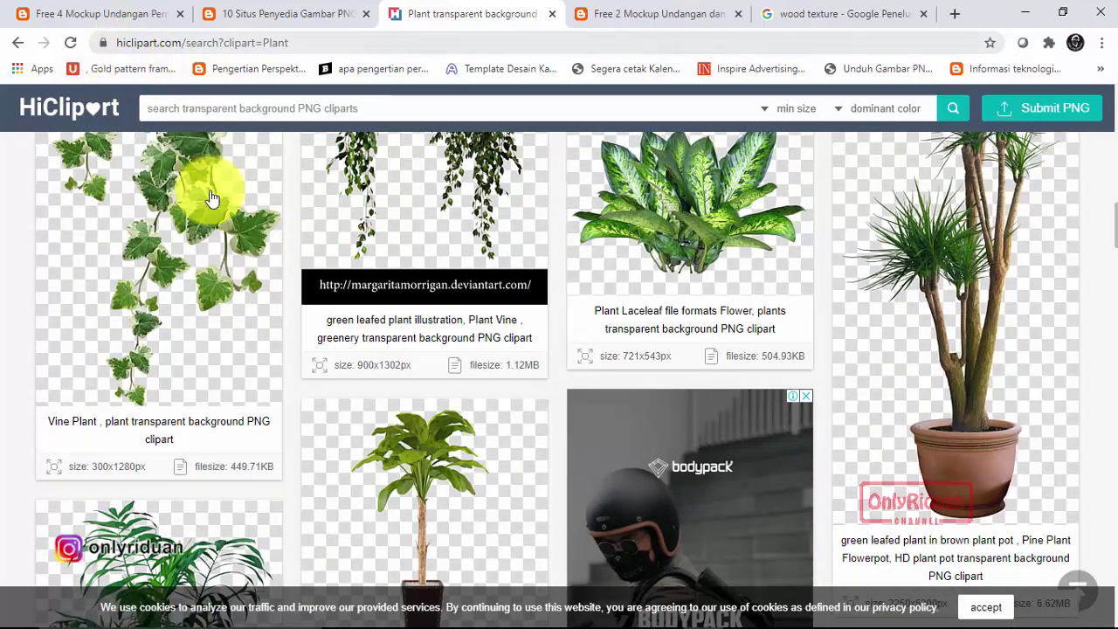
pyautogui.scroll(-7, 312, 230)
pyautogui.scroll(-4, 364, 238)
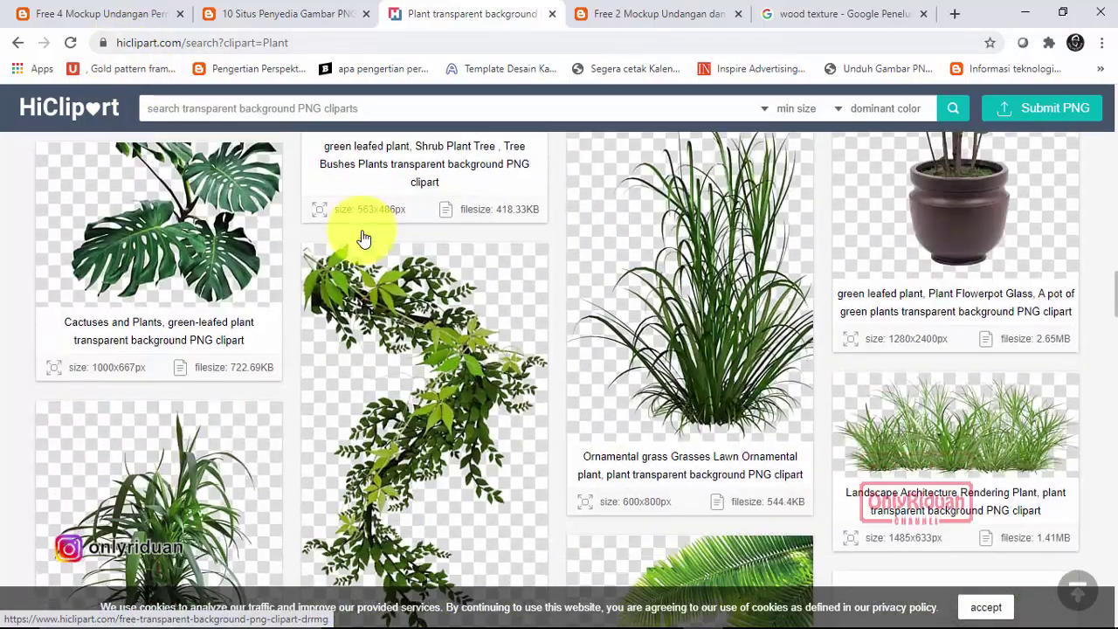
pyautogui.scroll(7, 364, 238)
pyautogui.scroll(-15, 363, 237)
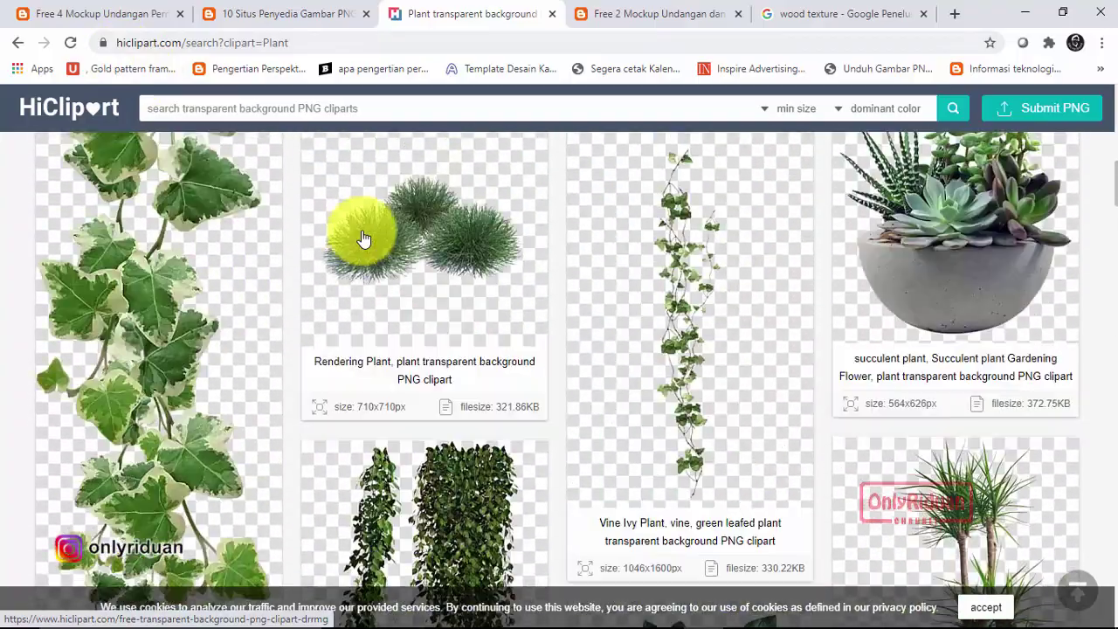
pyautogui.scroll(2, 364, 238)
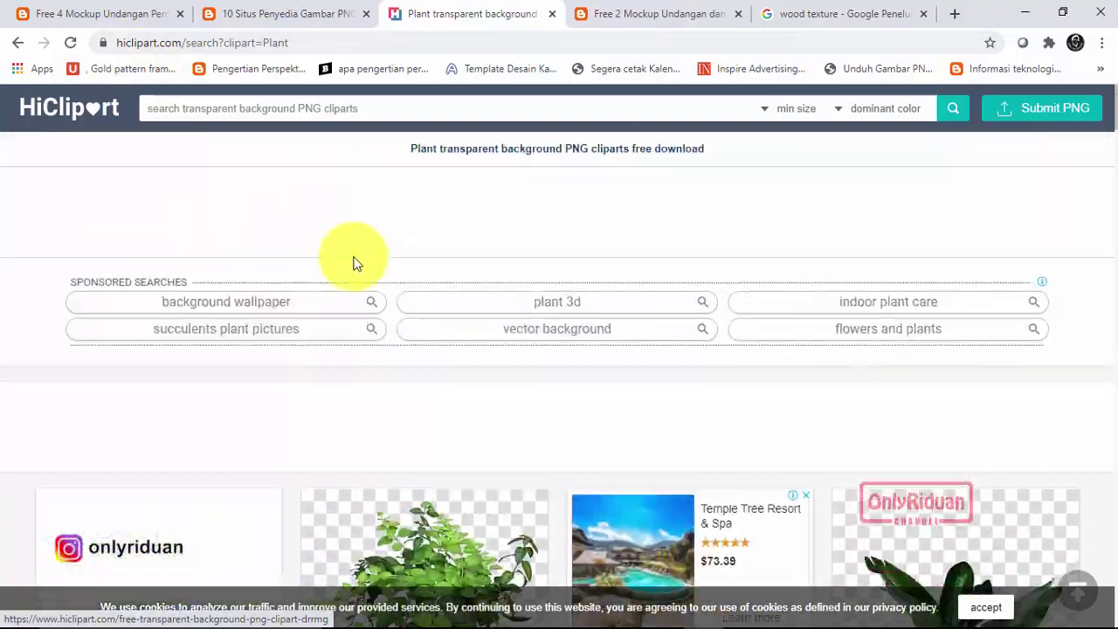
pyautogui.scroll(-2, 393, 308)
# Switch to CorelDRAW and bring up the fourth Mockup Undangan CDR document.
pyautogui.moveTo(698, 609)
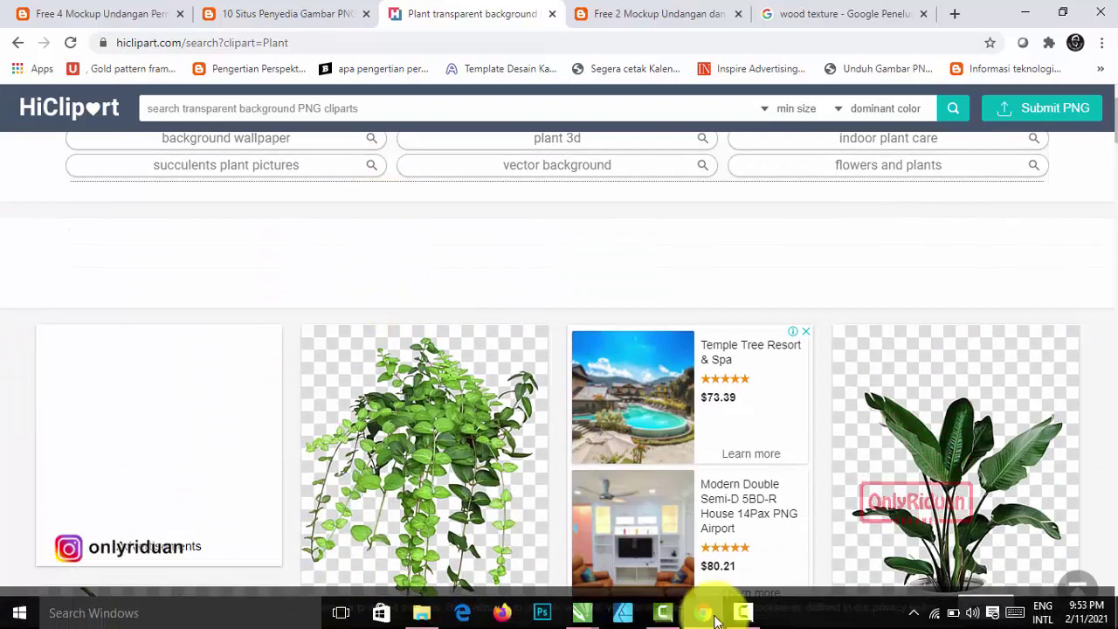
pyautogui.moveTo(587, 615)
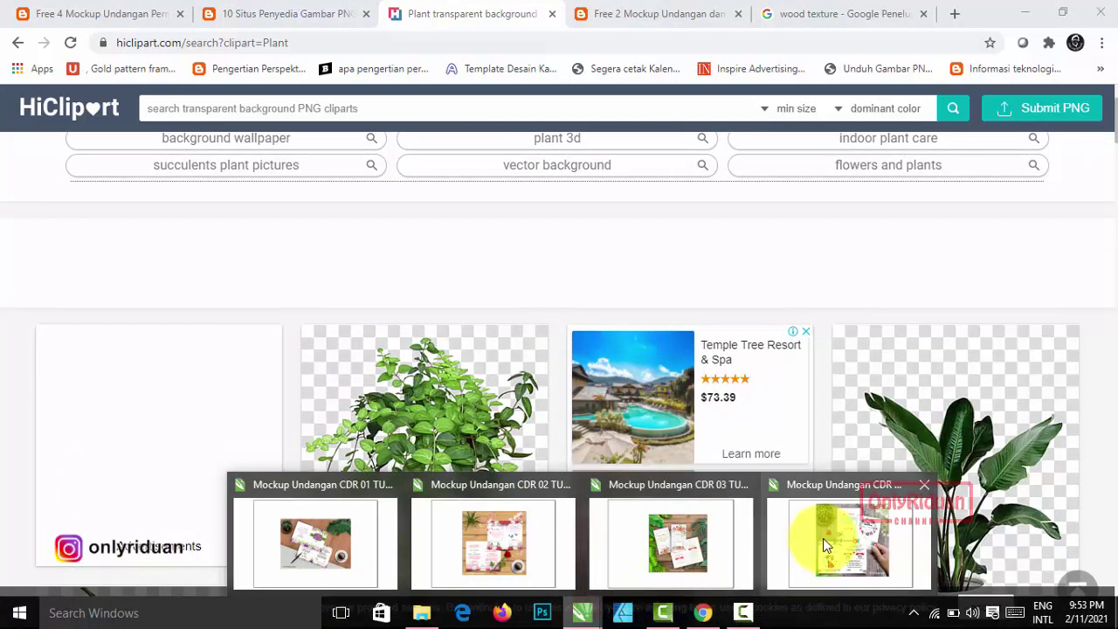